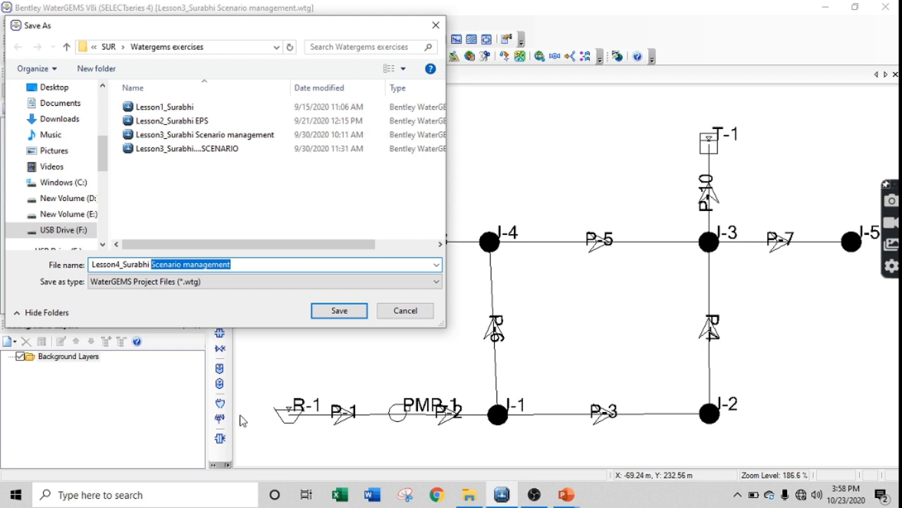
Save the project as a copy, keeping the Lesson4 prefix and ending the file name with "Reporting Results"
{"action": "type", "text": "Reporting Results"}
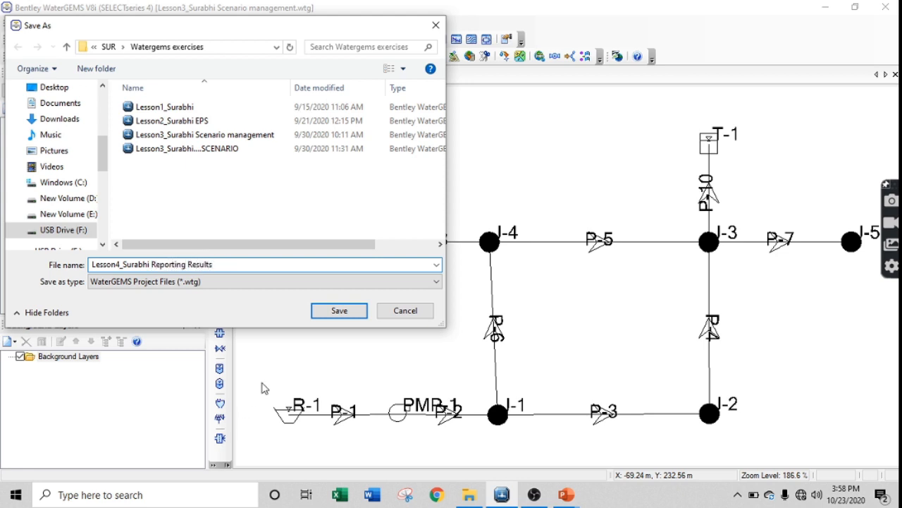
{"action": "left_click", "coordinate": [338, 311]}
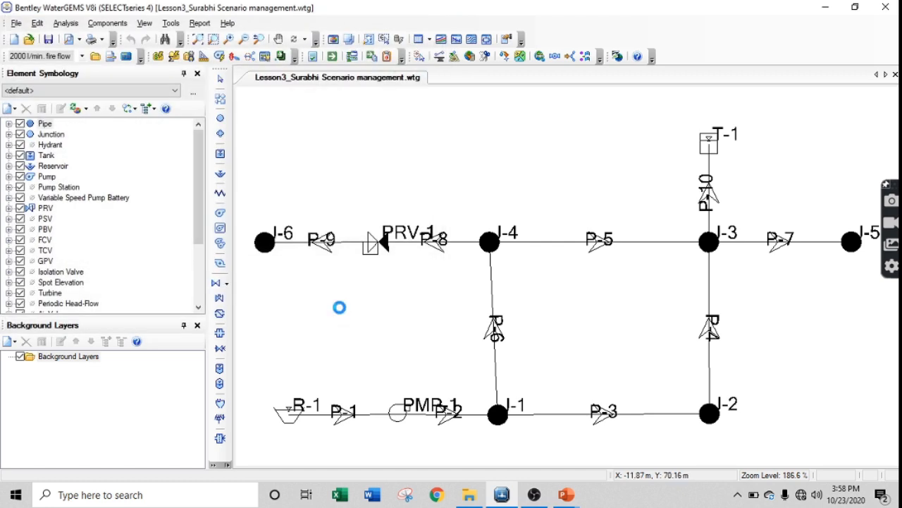
Change the lesson number in the project properties title to 4 and accept the change
{"action": "left_click", "coordinate": [13, 24]}
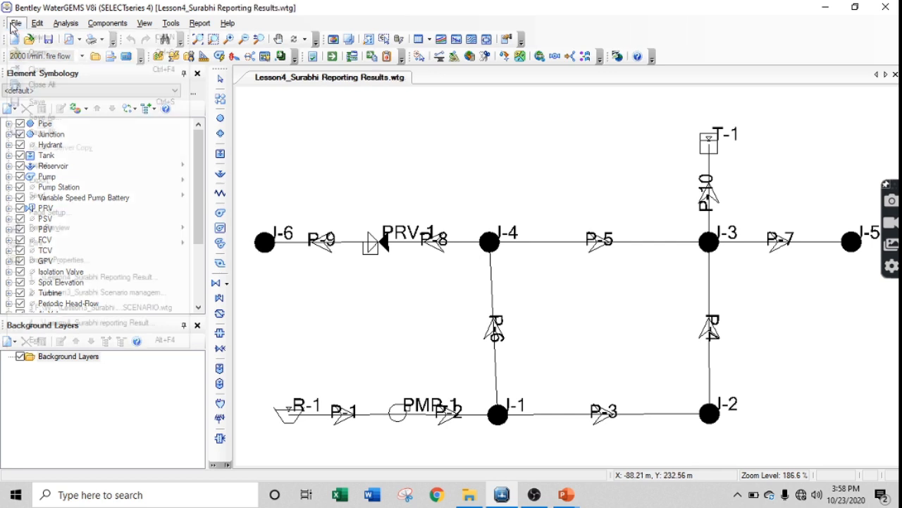
{"action": "left_click", "coordinate": [67, 260]}
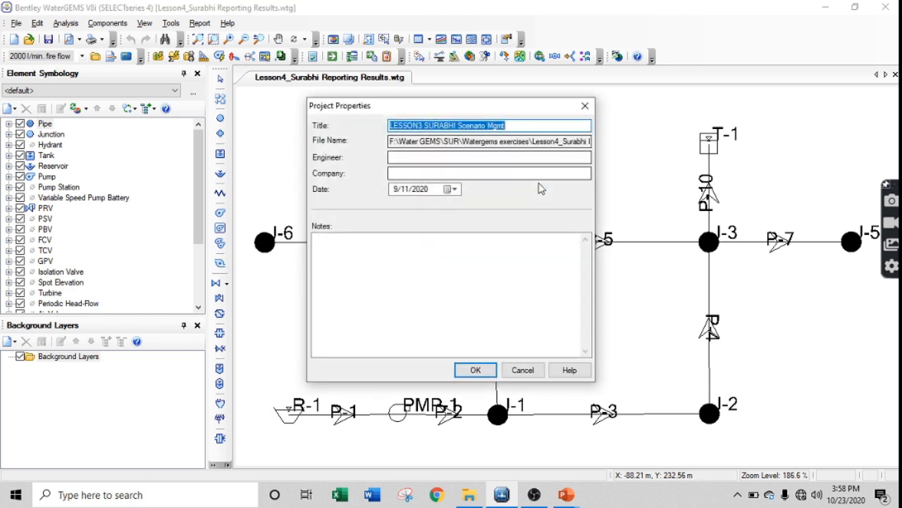
{"action": "left_click", "coordinate": [421, 124]}
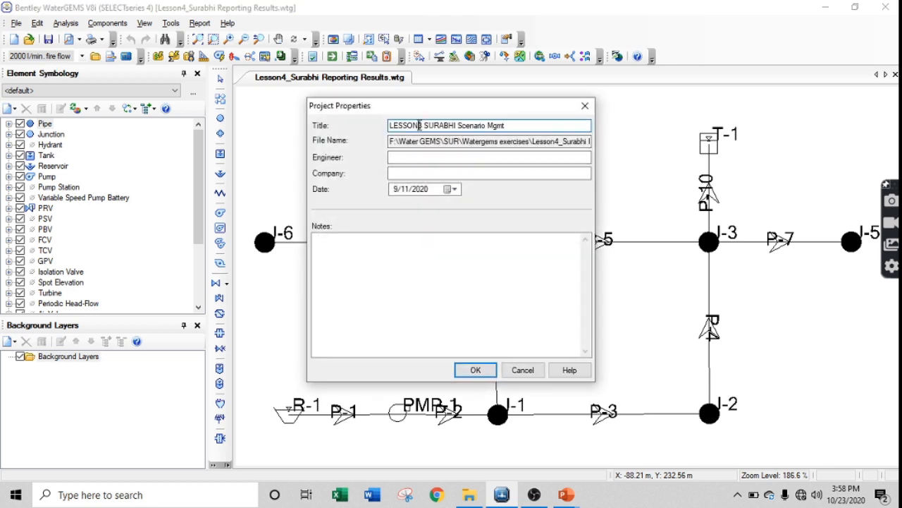
{"action": "key", "text": "BackSpace"}
{"action": "type", "text": "4"}
{"action": "key", "text": "Return"}
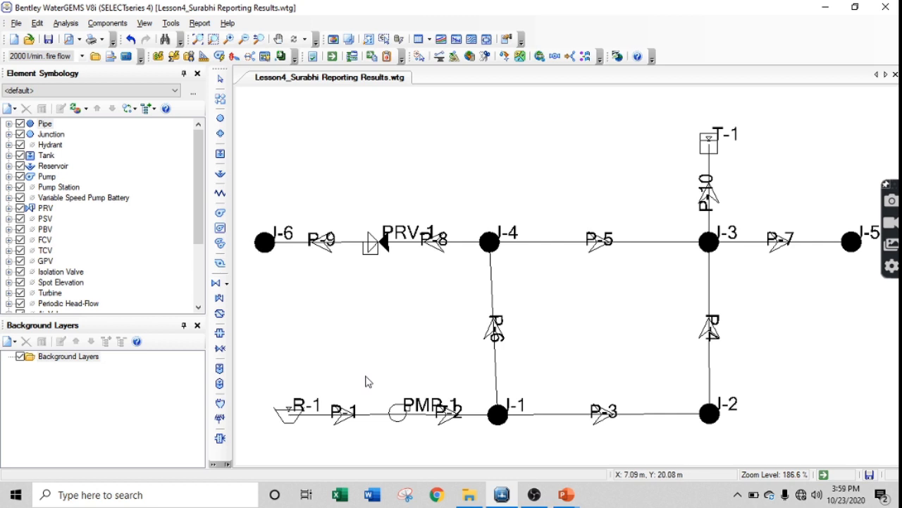
Compute the 2000 l/min. fire flow scenario from the scenario manager and close the calculation summary
{"action": "left_click", "coordinate": [65, 24]}
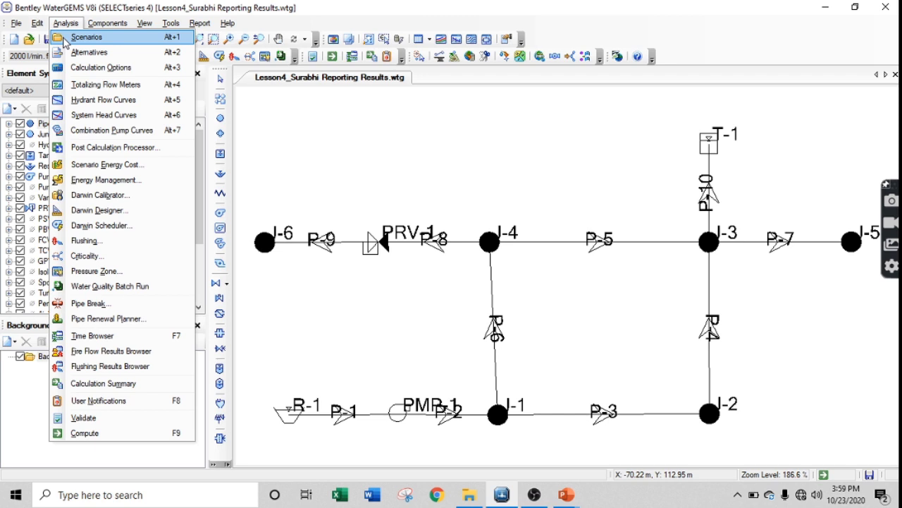
{"action": "left_click", "coordinate": [64, 43]}
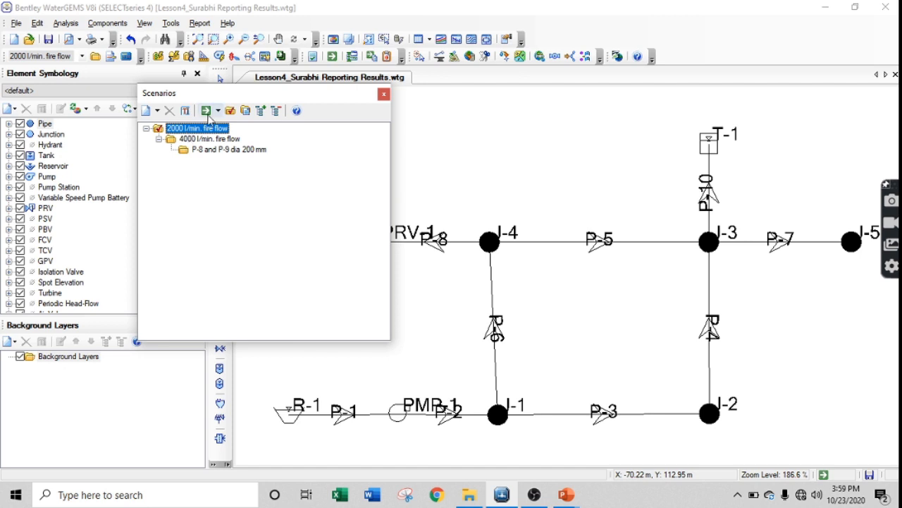
{"action": "left_click", "coordinate": [206, 112]}
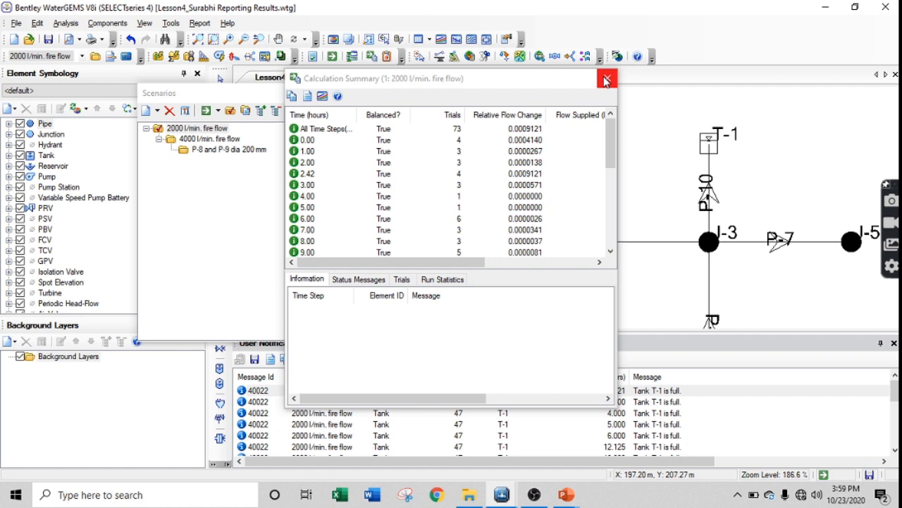
{"action": "left_click", "coordinate": [606, 80]}
Generate the Scenario Summary report and examine its scenario alternatives and hydraulic summary sections
{"action": "left_click", "coordinate": [200, 24]}
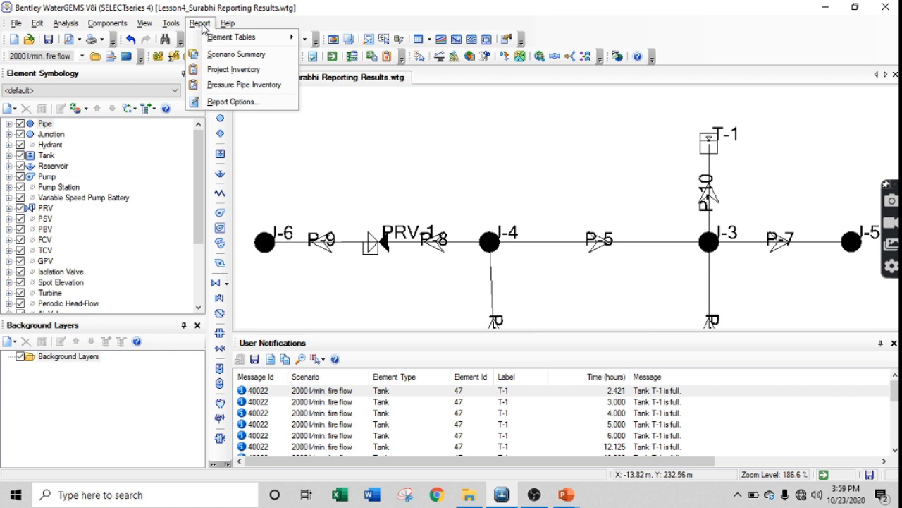
{"action": "left_click", "coordinate": [236, 54]}
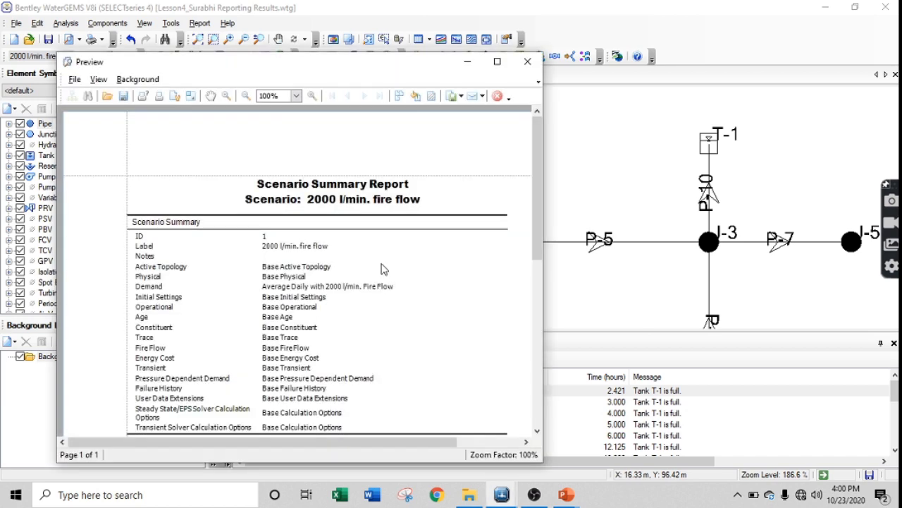
{"action": "scroll", "coordinate": [265, 176], "scroll_direction": "down", "scroll_amount": 1}
{"action": "scroll", "coordinate": [265, 177], "scroll_direction": "down", "scroll_amount": 1}
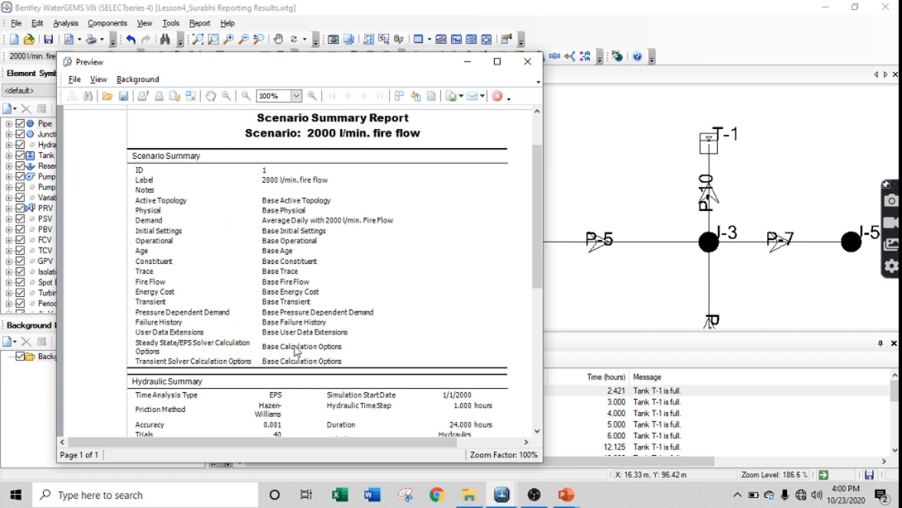
{"action": "scroll", "coordinate": [325, 245], "scroll_direction": "down", "scroll_amount": 1}
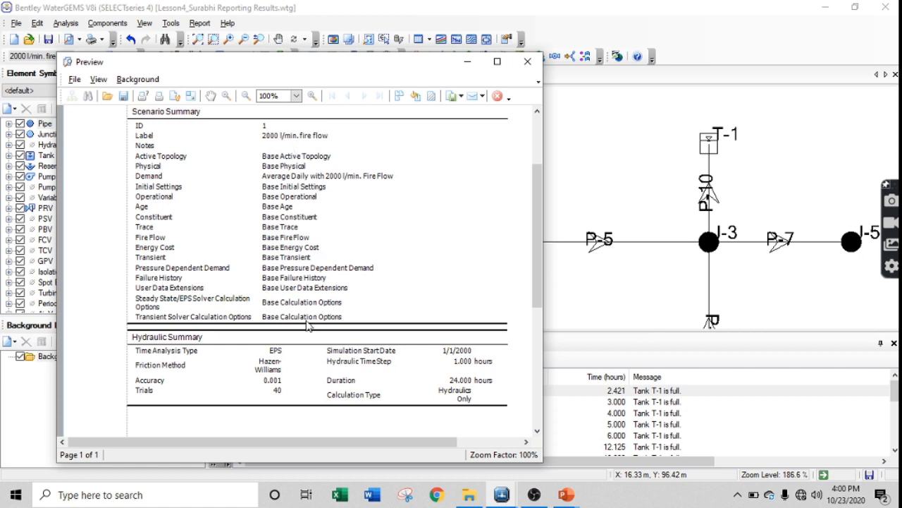
{"action": "scroll", "coordinate": [306, 339], "scroll_direction": "down", "scroll_amount": 1}
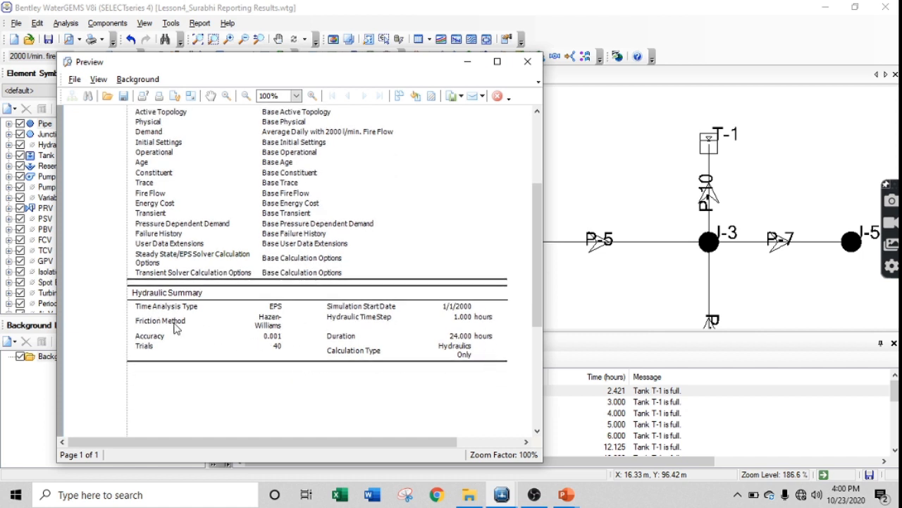
{"action": "scroll", "coordinate": [254, 357], "scroll_direction": "down", "scroll_amount": 2}
{"action": "scroll", "coordinate": [254, 357], "scroll_direction": "down", "scroll_amount": 4}
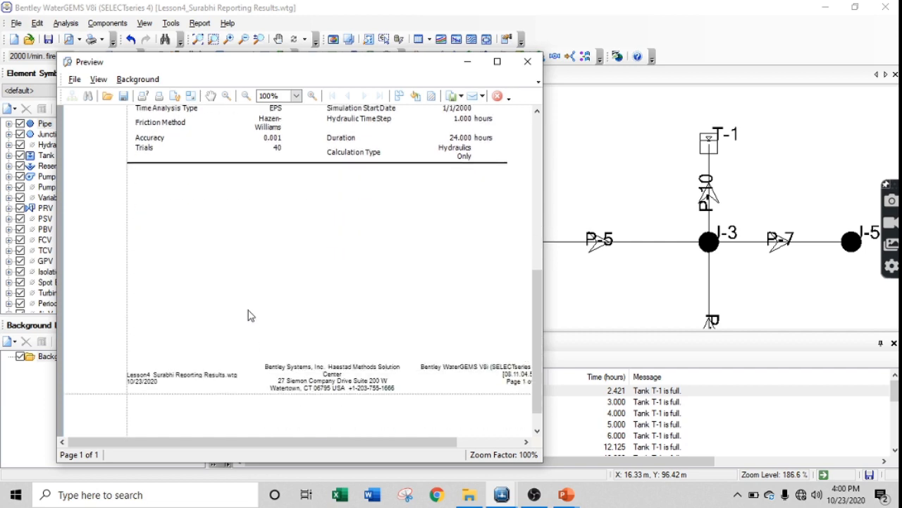
{"action": "scroll", "coordinate": [256, 313], "scroll_direction": "up", "scroll_amount": 3}
{"action": "scroll", "coordinate": [256, 314], "scroll_direction": "up", "scroll_amount": 4}
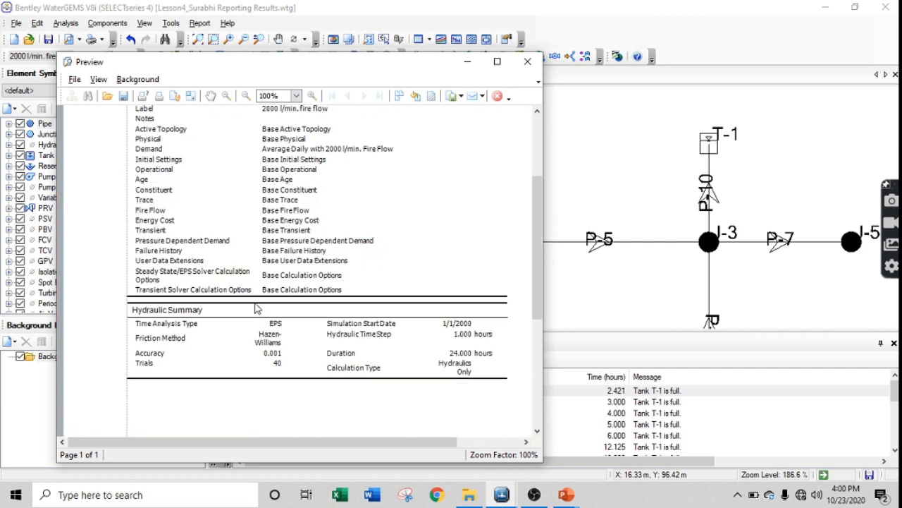
{"action": "scroll", "coordinate": [256, 313], "scroll_direction": "up", "scroll_amount": 3}
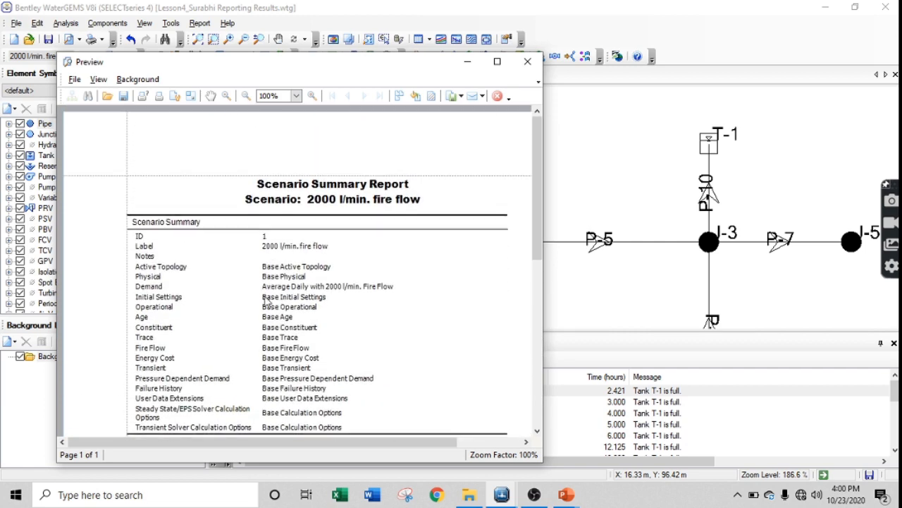
Check the print and export choices for the scenario summary report, and close its preview
{"action": "left_click", "coordinate": [72, 79]}
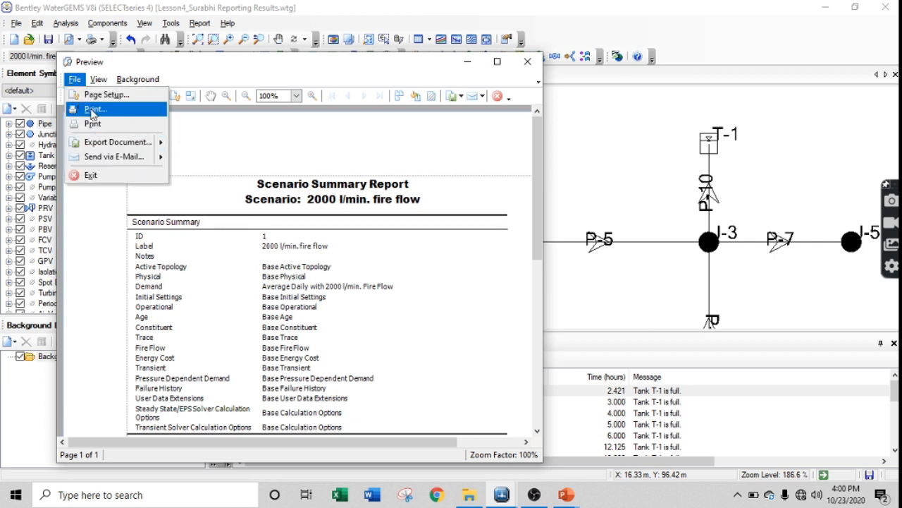
{"action": "left_click", "coordinate": [256, 137]}
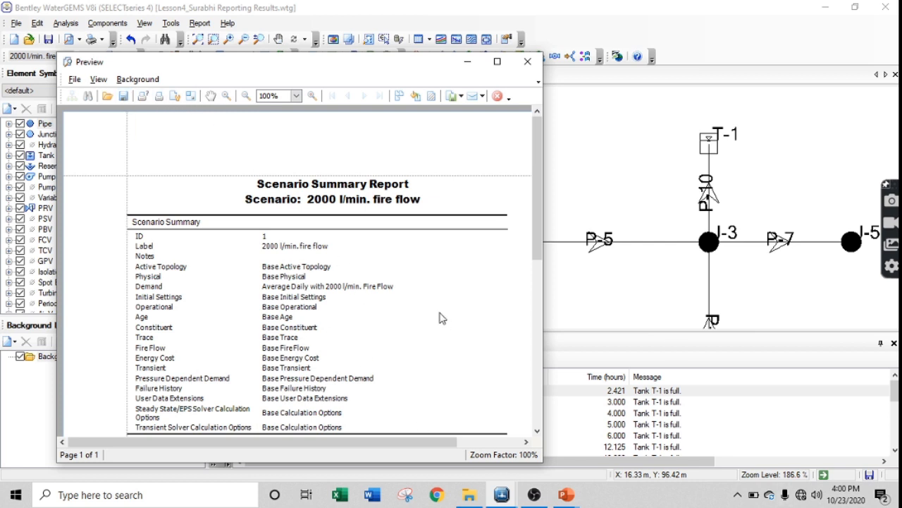
{"action": "left_click", "coordinate": [528, 62]}
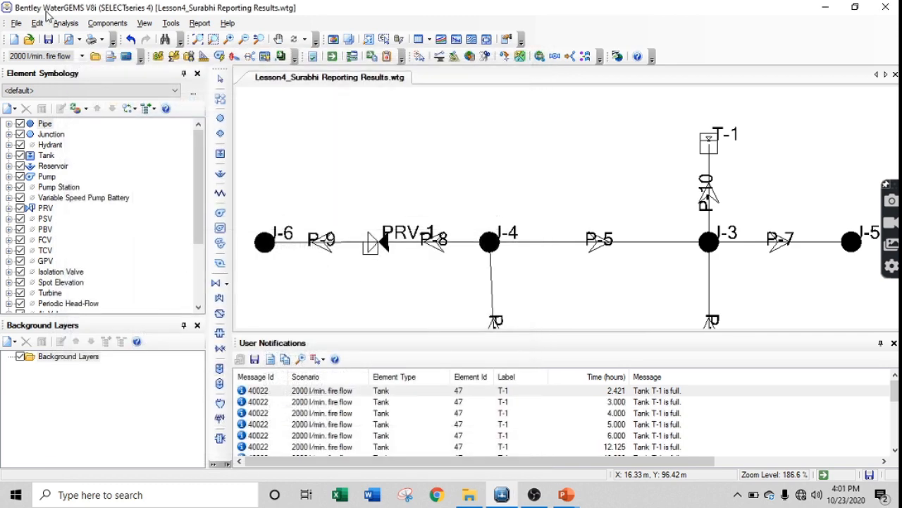
Open the element table report for tanks
{"action": "left_click", "coordinate": [201, 23]}
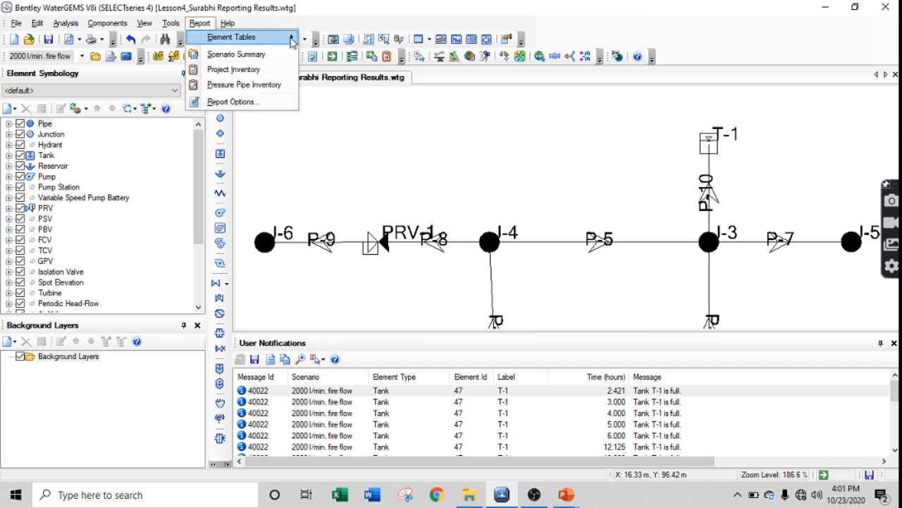
{"action": "mouse_move", "coordinate": [278, 43]}
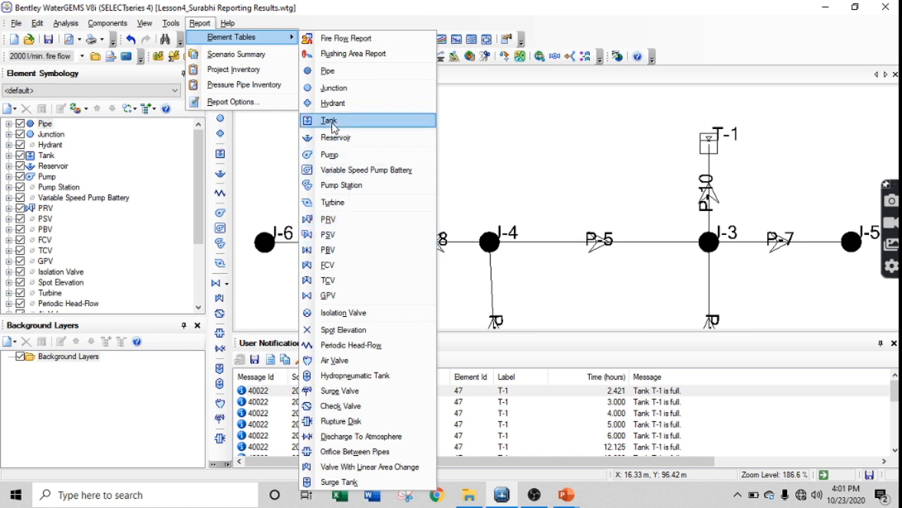
{"action": "left_click", "coordinate": [331, 122]}
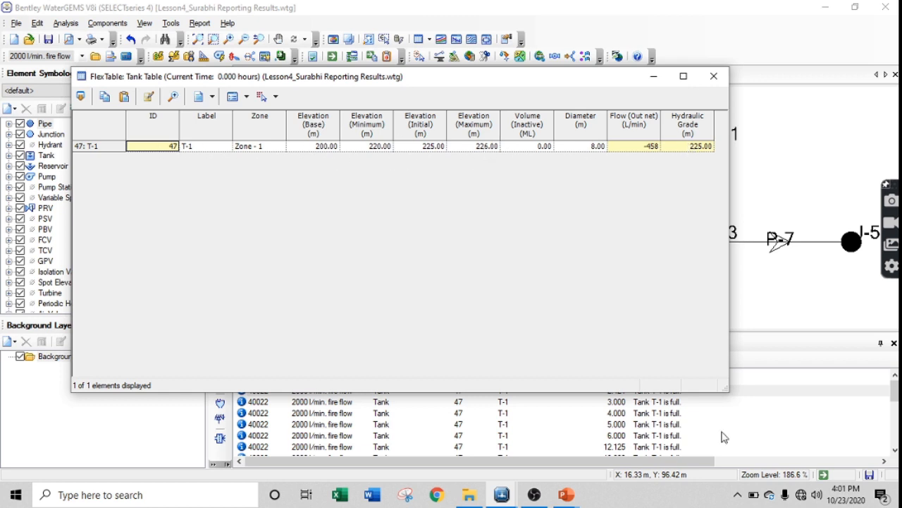
Generate the tank table report for all time steps and examine the tank results from the first to the last page
{"action": "left_click", "coordinate": [213, 98]}
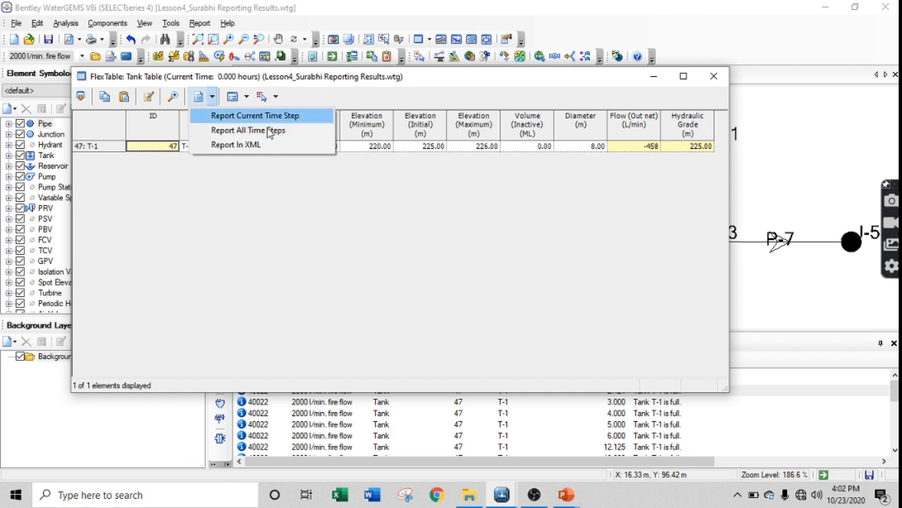
{"action": "left_click", "coordinate": [267, 129]}
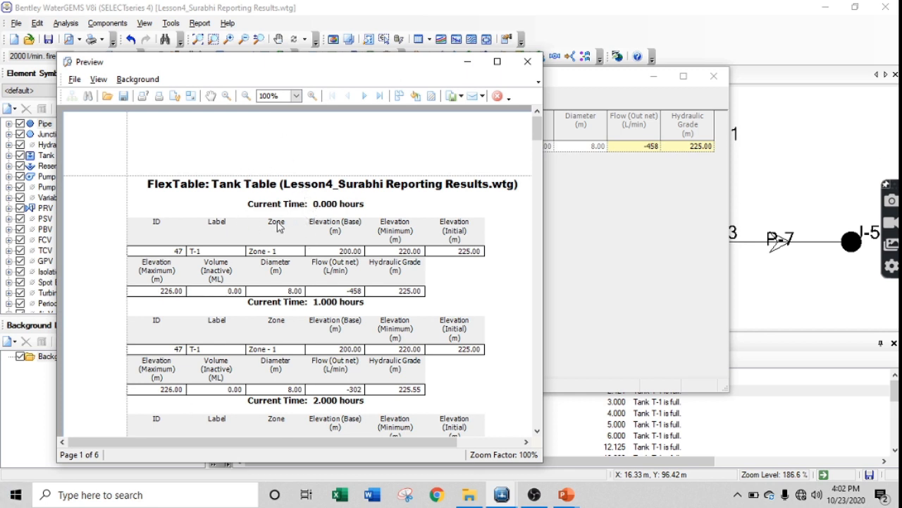
{"action": "scroll", "coordinate": [331, 303], "scroll_direction": "down", "scroll_amount": 1}
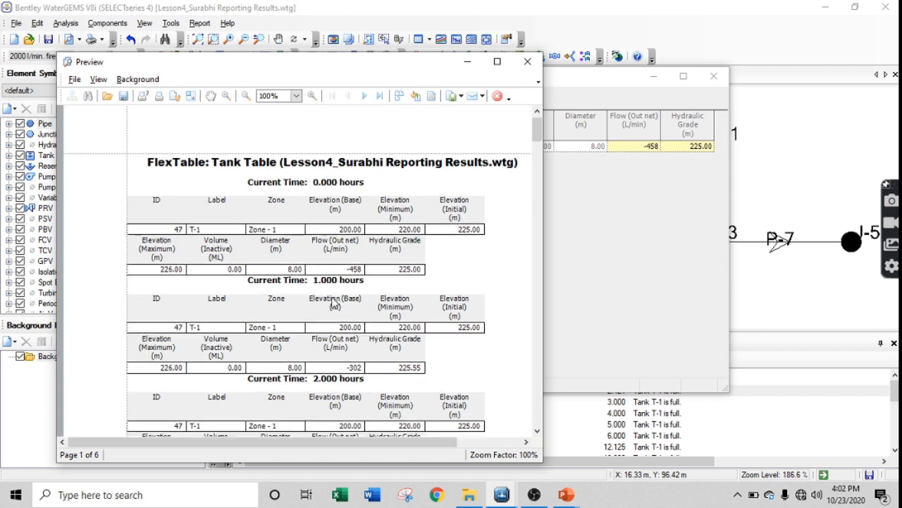
{"action": "scroll", "coordinate": [339, 374], "scroll_direction": "down", "scroll_amount": 3}
{"action": "scroll", "coordinate": [342, 375], "scroll_direction": "down", "scroll_amount": 15}
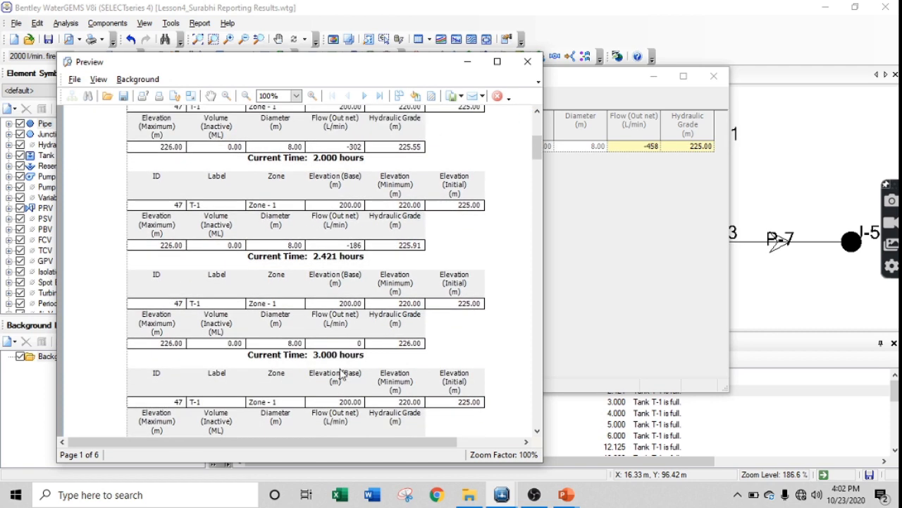
{"action": "scroll", "coordinate": [346, 380], "scroll_direction": "down", "scroll_amount": 8}
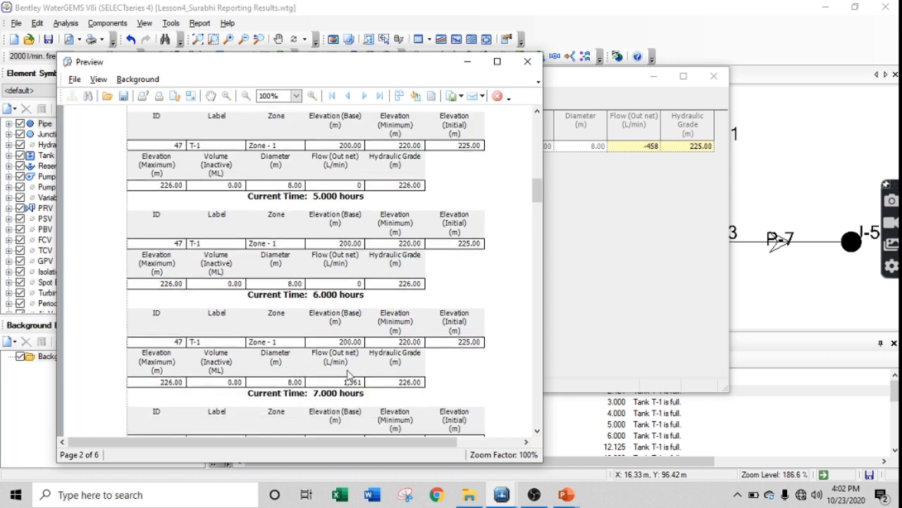
{"action": "left_click_drag", "start_coordinate": [535, 185], "coordinate": [553, 439]}
{"action": "scroll", "coordinate": [304, 226], "scroll_direction": "up", "scroll_amount": 9}
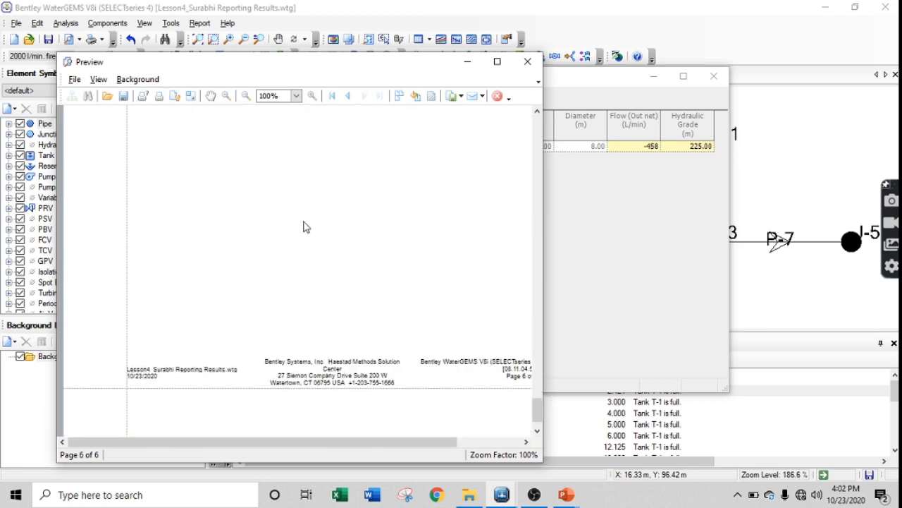
{"action": "scroll", "coordinate": [312, 246], "scroll_direction": "up", "scroll_amount": 3}
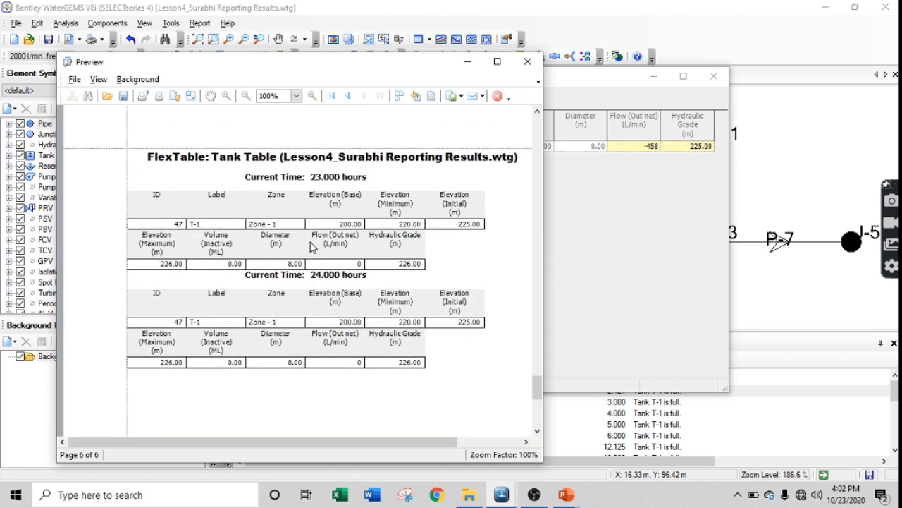
{"action": "scroll", "coordinate": [314, 237], "scroll_direction": "up", "scroll_amount": 10}
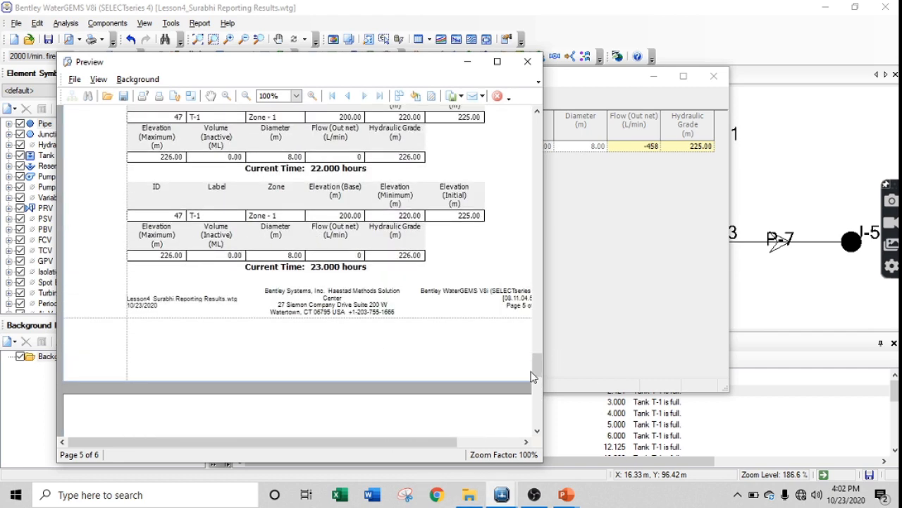
{"action": "left_click_drag", "start_coordinate": [537, 368], "coordinate": [523, 111]}
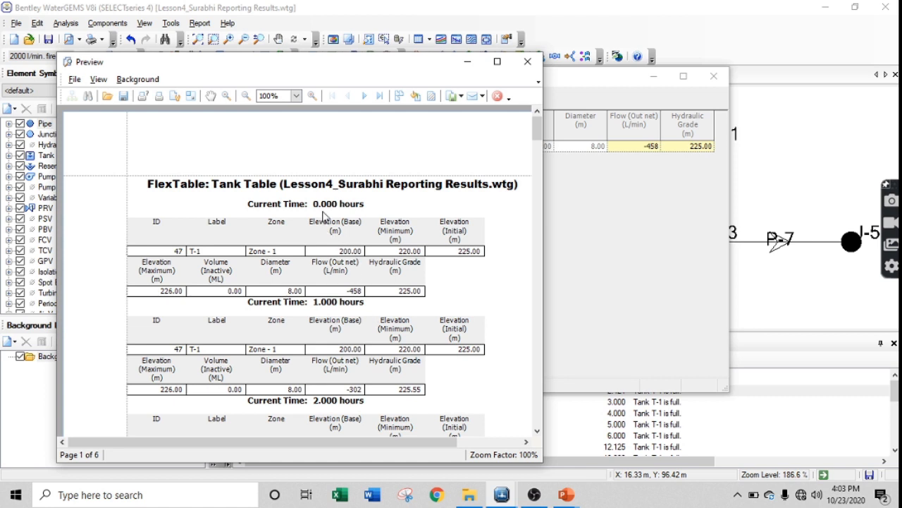
Check the print and export choices for the all-time-steps tank report, and close its preview
{"action": "left_click", "coordinate": [75, 80]}
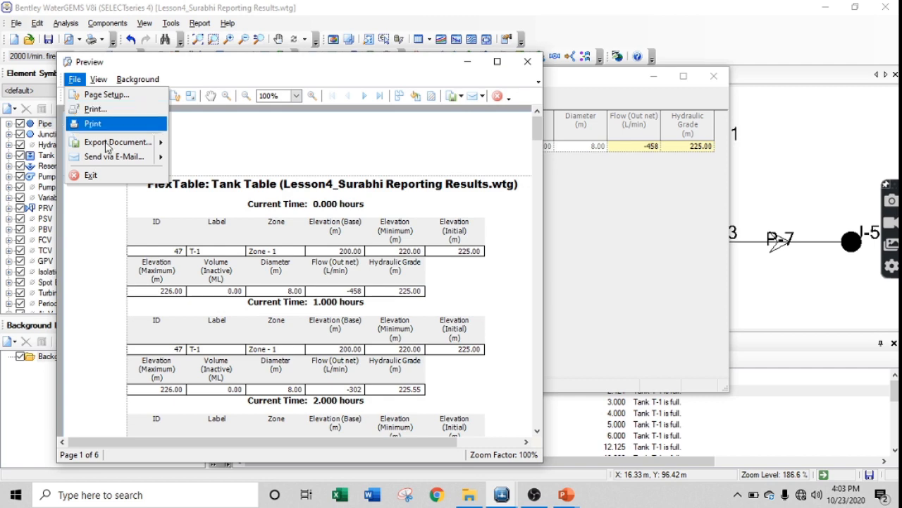
{"action": "left_click", "coordinate": [246, 148]}
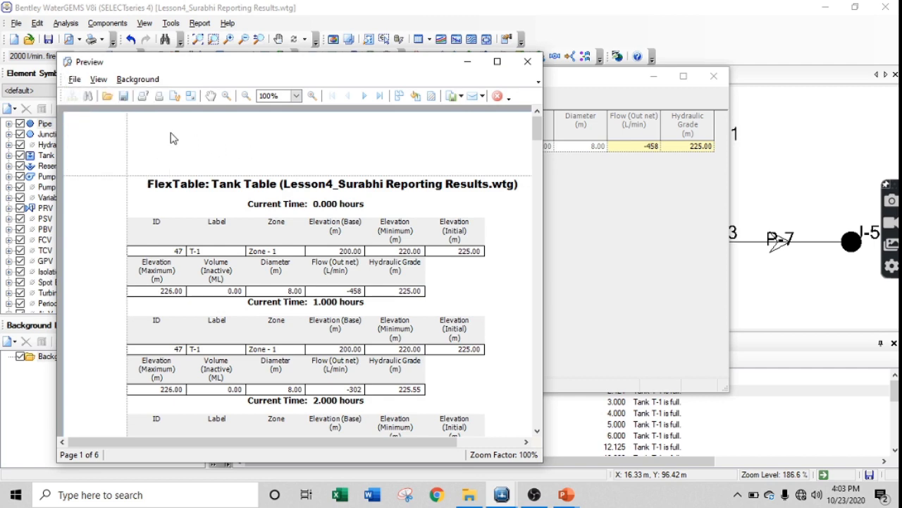
{"action": "left_click", "coordinate": [527, 63]}
Generate and examine the tank table report for the current time step, and close it with the tank table and user notifications
{"action": "left_click", "coordinate": [212, 97]}
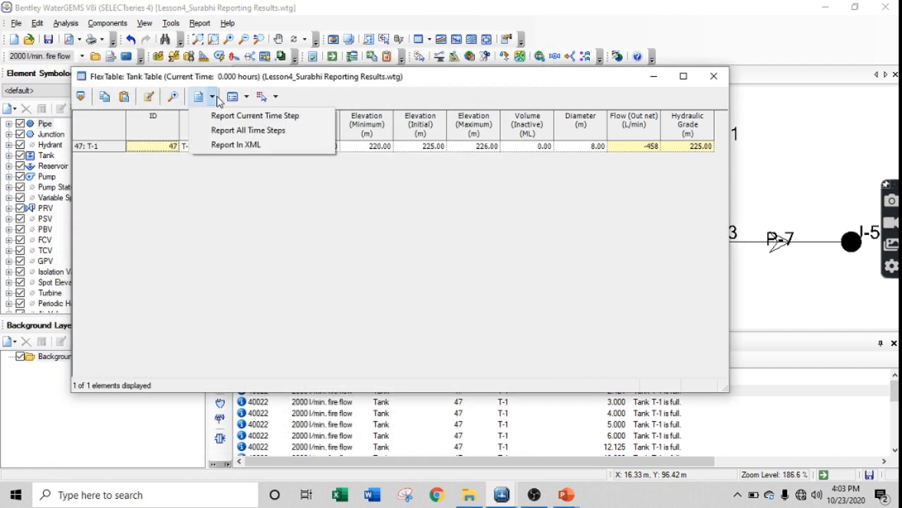
{"action": "left_click", "coordinate": [220, 115]}
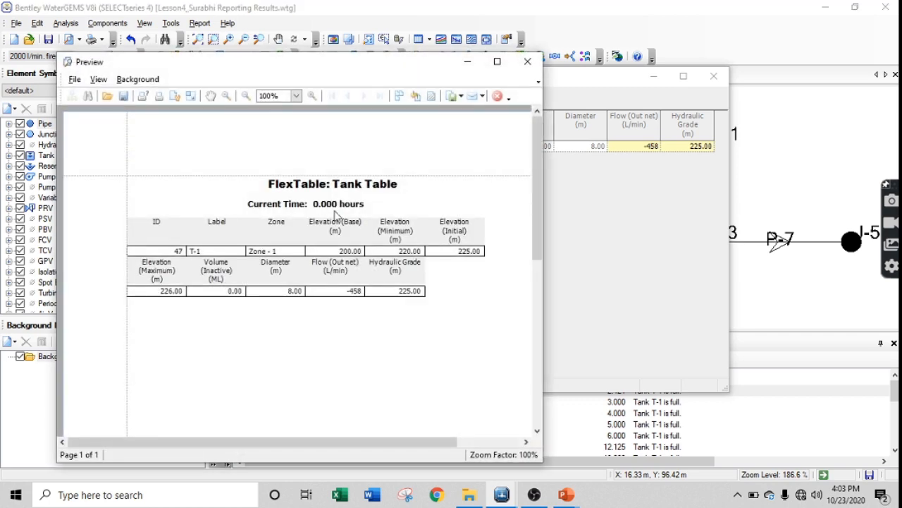
{"action": "scroll", "coordinate": [336, 228], "scroll_direction": "down", "scroll_amount": 3}
{"action": "scroll", "coordinate": [337, 228], "scroll_direction": "up", "scroll_amount": 3}
{"action": "left_click", "coordinate": [528, 63]}
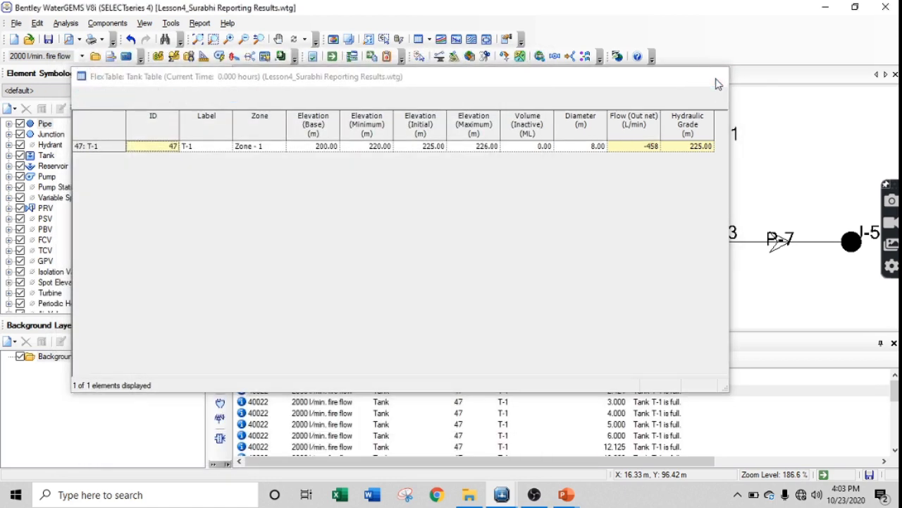
{"action": "left_click", "coordinate": [714, 77]}
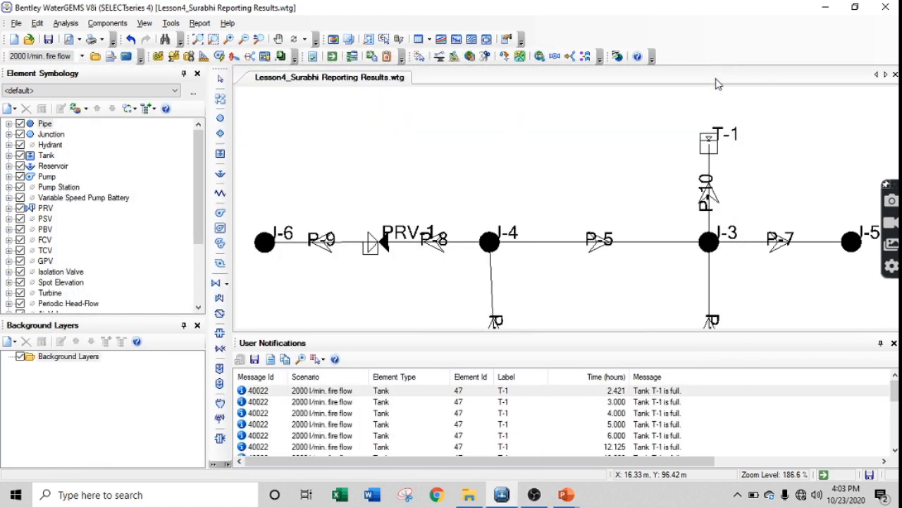
{"action": "left_click", "coordinate": [894, 343]}
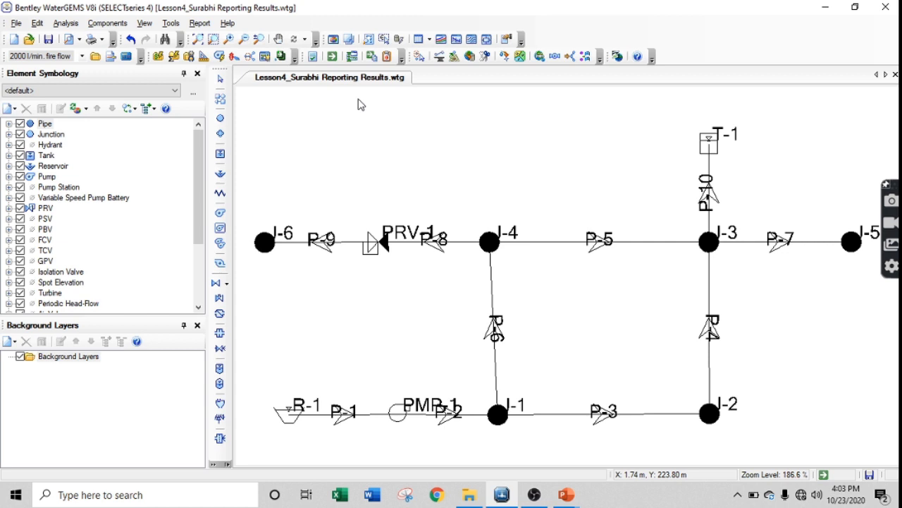
Open the predefined pipe table from the FlexTables list, examine its columns, and close the table and the list
{"action": "left_click", "coordinate": [420, 40]}
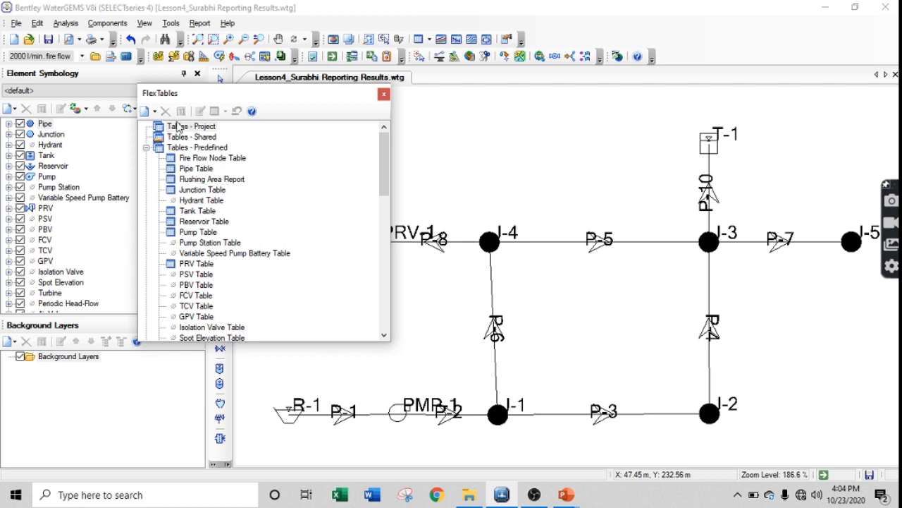
{"action": "left_click", "coordinate": [383, 94]}
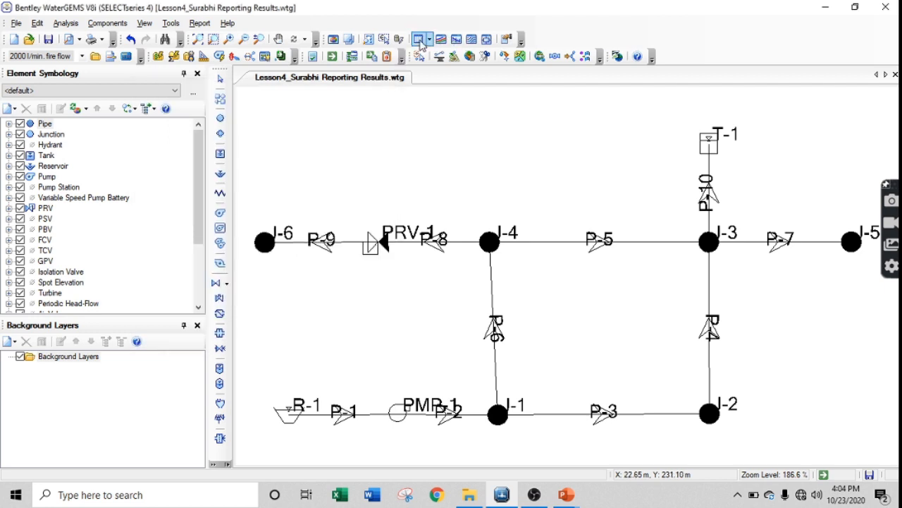
{"action": "left_click", "coordinate": [420, 41]}
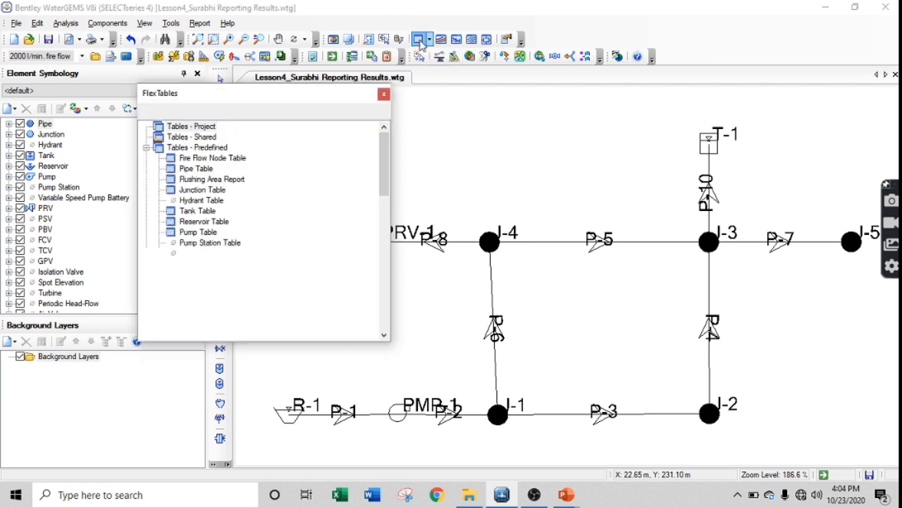
{"action": "double_click", "coordinate": [195, 169]}
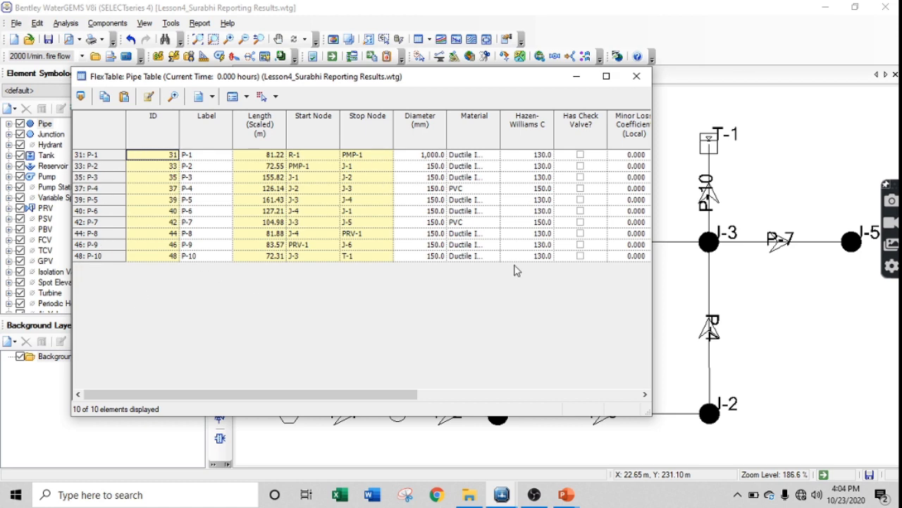
{"action": "left_click_drag", "start_coordinate": [377, 391], "coordinate": [599, 396]}
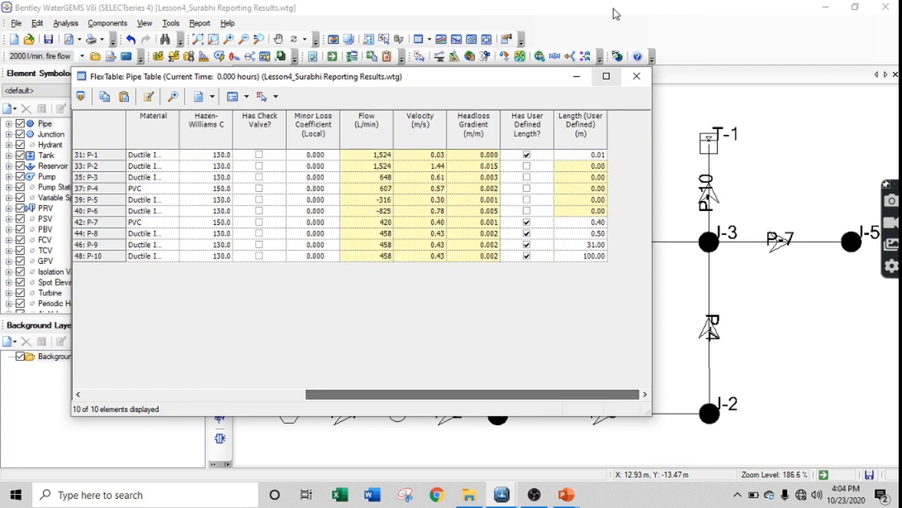
{"action": "left_click", "coordinate": [636, 76]}
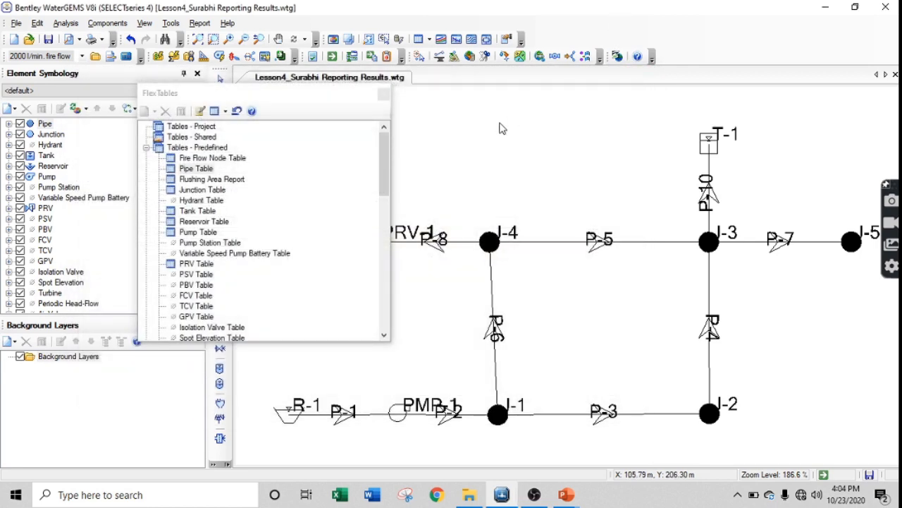
{"action": "left_click", "coordinate": [385, 94]}
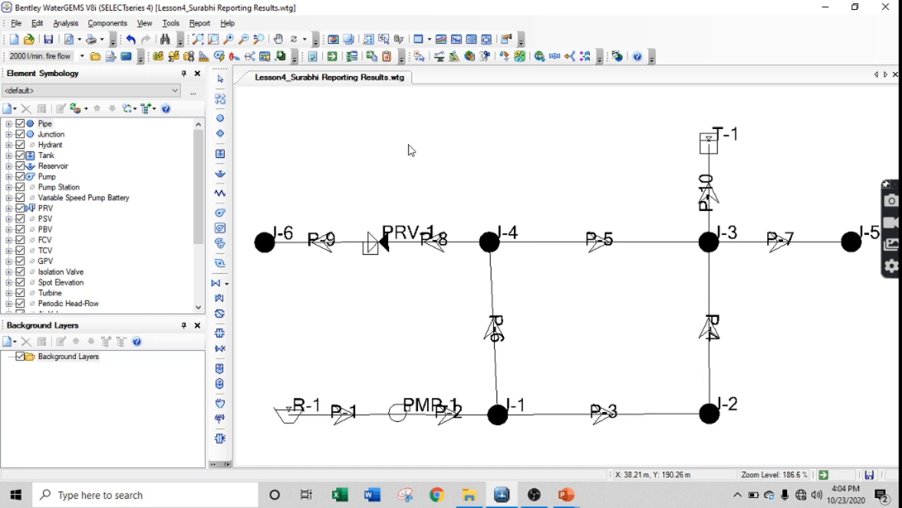
Check the diameter of pipe P-9 in its properties, and close them
{"action": "scroll", "coordinate": [409, 149], "scroll_direction": "down", "scroll_amount": 1}
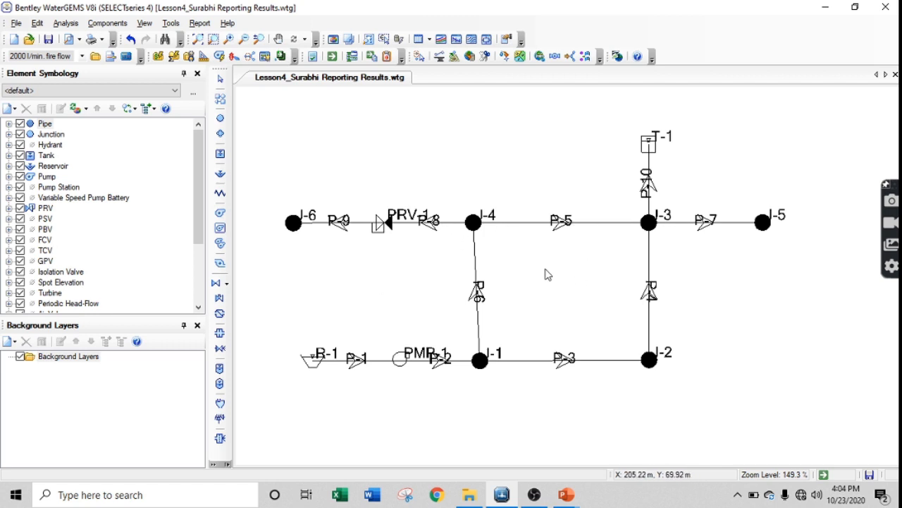
{"action": "left_click", "coordinate": [353, 227]}
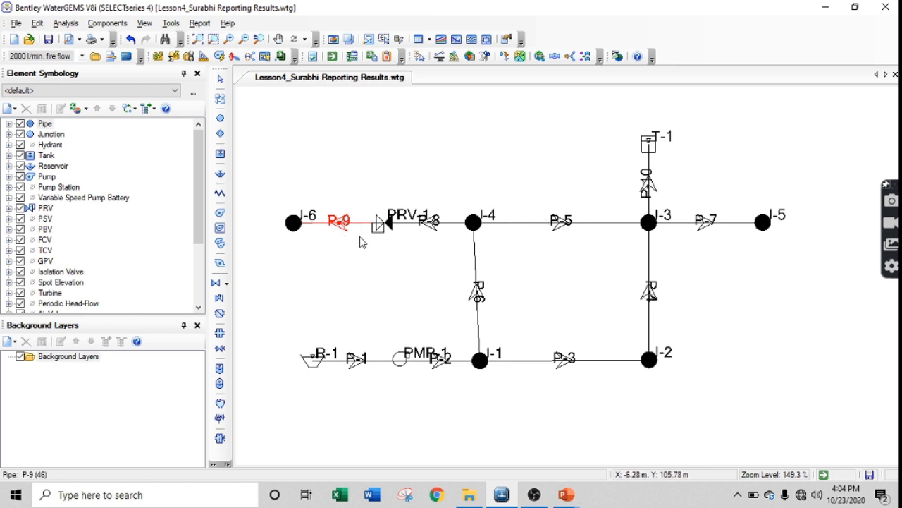
{"action": "left_click", "coordinate": [373, 205]}
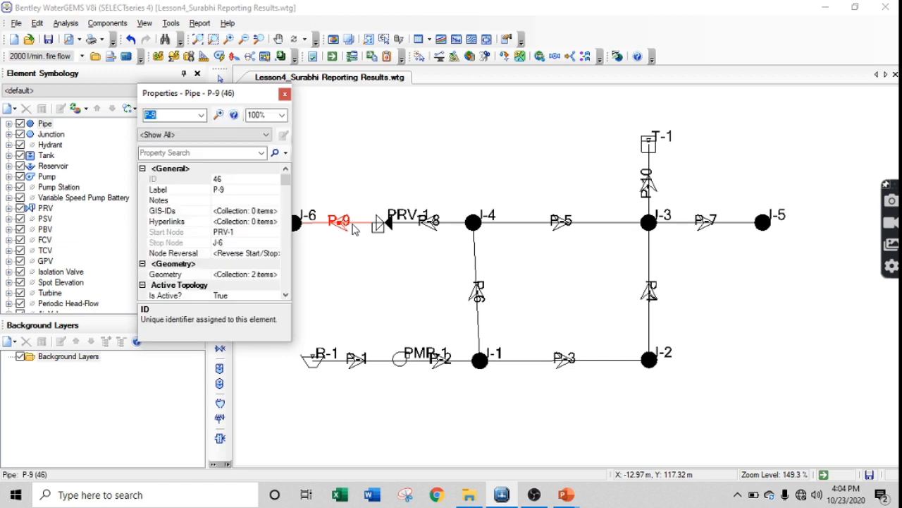
{"action": "scroll", "coordinate": [241, 257], "scroll_direction": "down", "scroll_amount": 6}
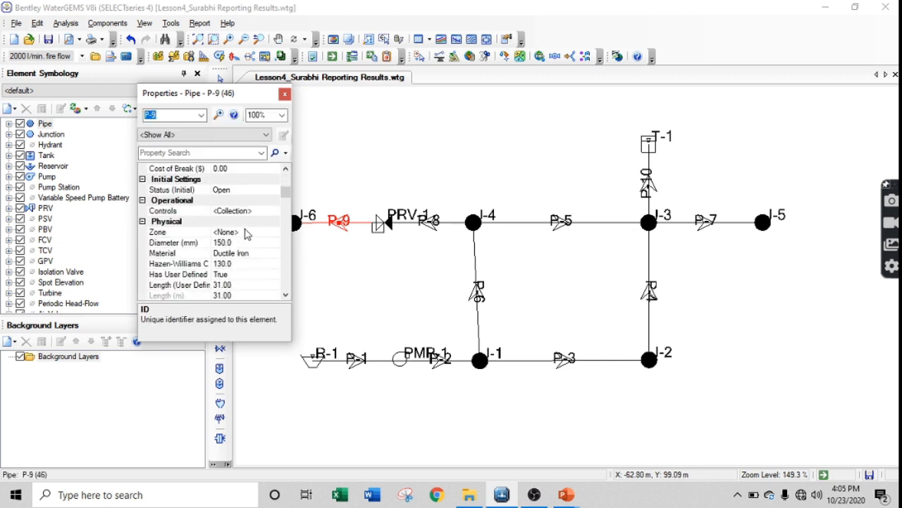
{"action": "left_click", "coordinate": [248, 242]}
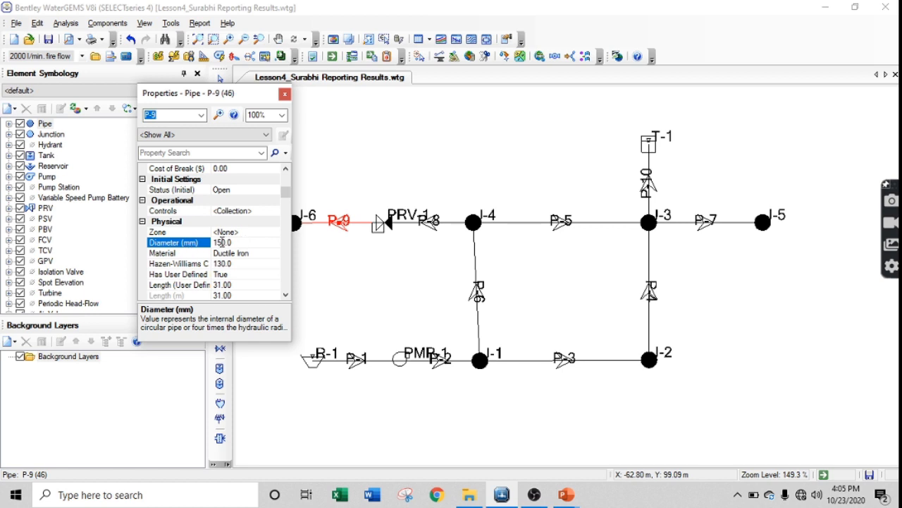
{"action": "left_click", "coordinate": [285, 95]}
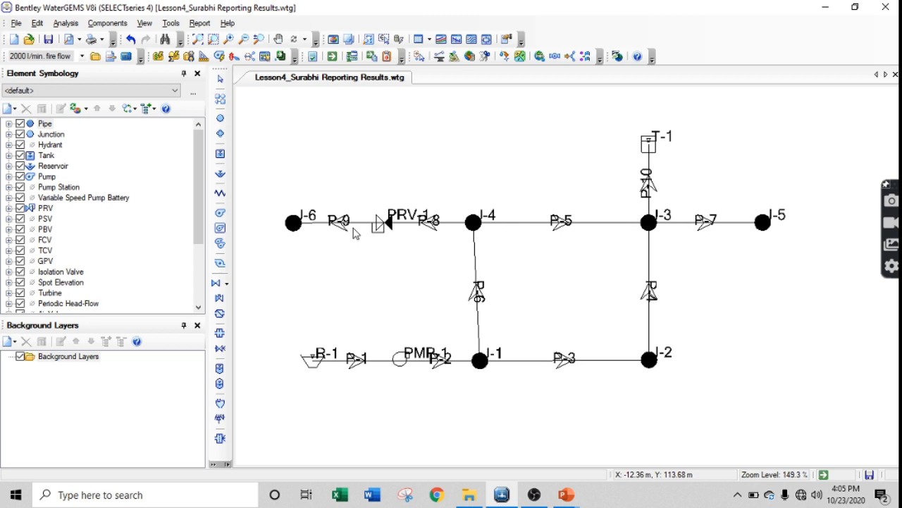
Reopen the predefined pipe table and examine the diameters of pipes P-2, P-3 and P-4
{"action": "left_click", "coordinate": [440, 40]}
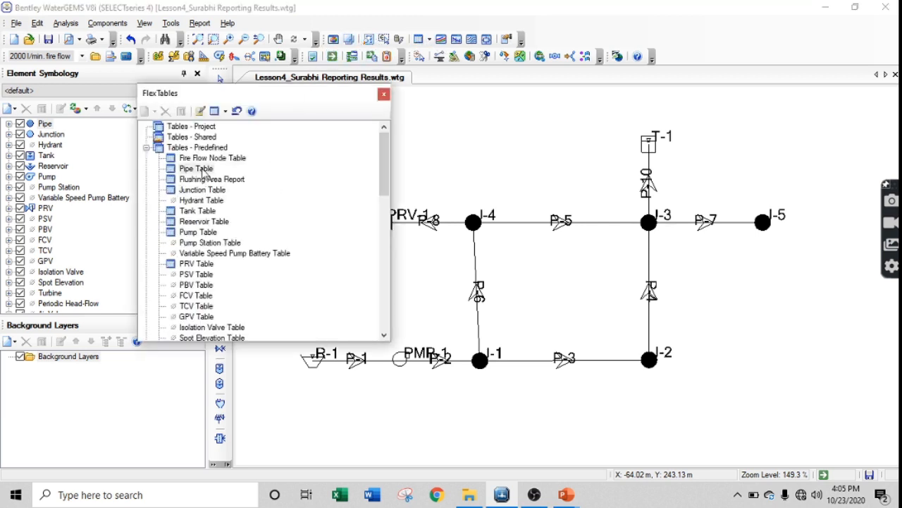
{"action": "left_click", "coordinate": [203, 171]}
{"action": "double_click", "coordinate": [203, 171]}
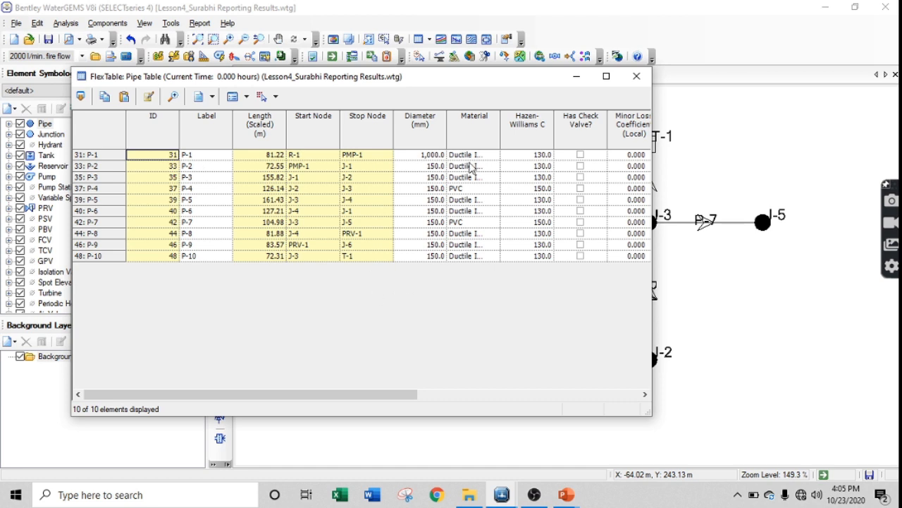
{"action": "left_click", "coordinate": [432, 166]}
{"action": "left_click", "coordinate": [434, 178]}
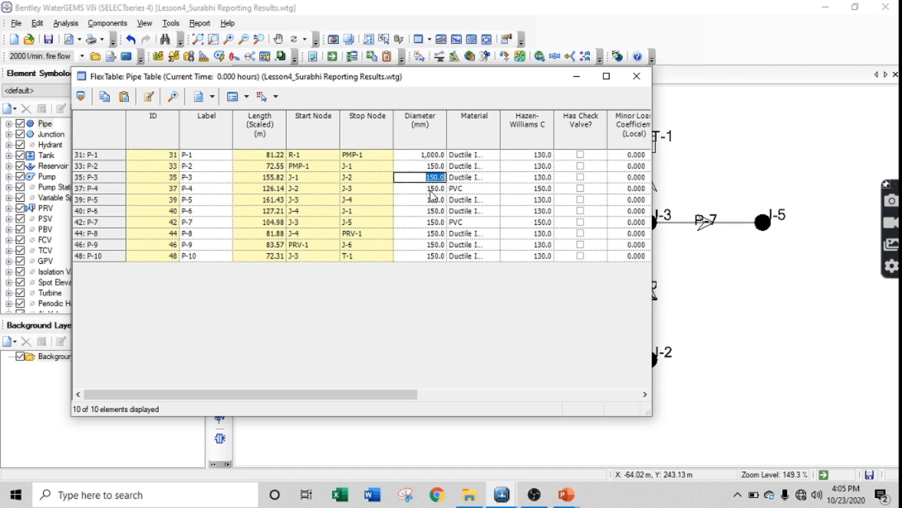
{"action": "left_click", "coordinate": [433, 189]}
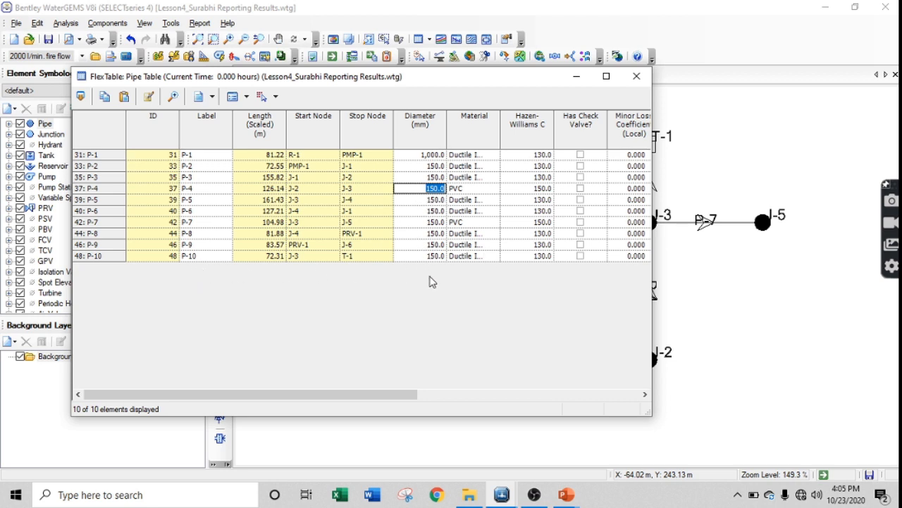
{"action": "left_click_drag", "start_coordinate": [387, 402], "coordinate": [264, 397]}
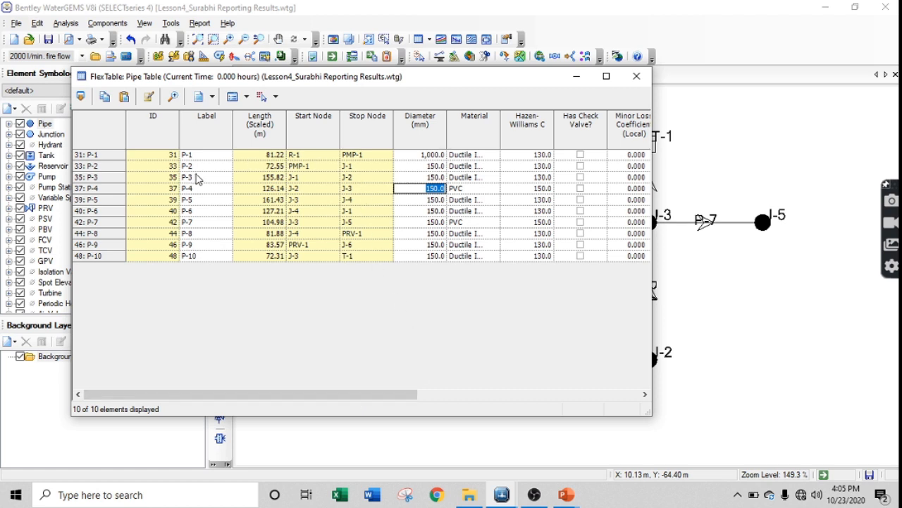
Examine the pipe table's diameter, material, flow, velocity and headloss gradient columns for all pipes
{"action": "left_click", "coordinate": [417, 130]}
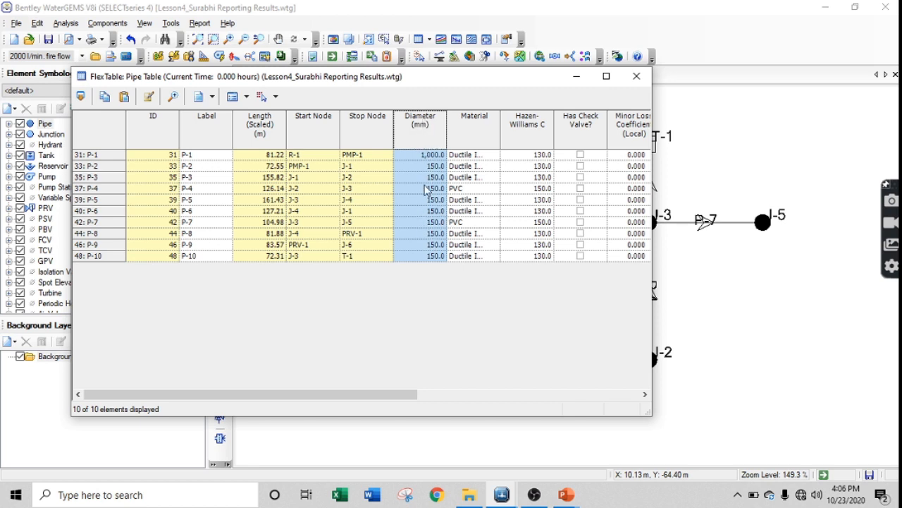
{"action": "left_click", "coordinate": [479, 143]}
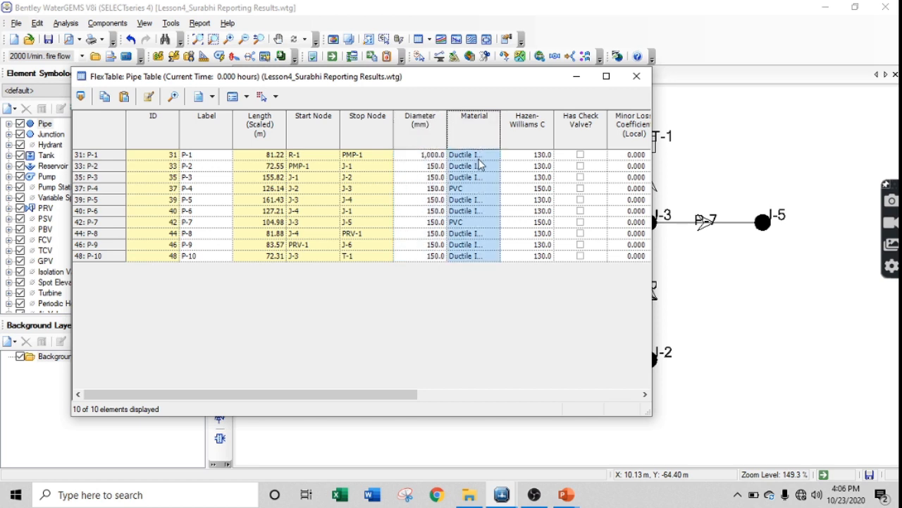
{"action": "left_click_drag", "start_coordinate": [404, 397], "coordinate": [582, 403]}
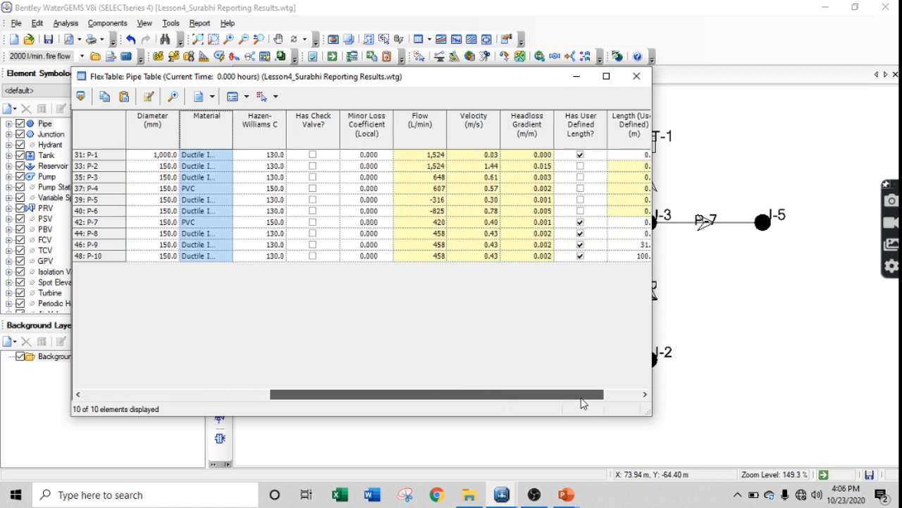
{"action": "left_click", "coordinate": [416, 122]}
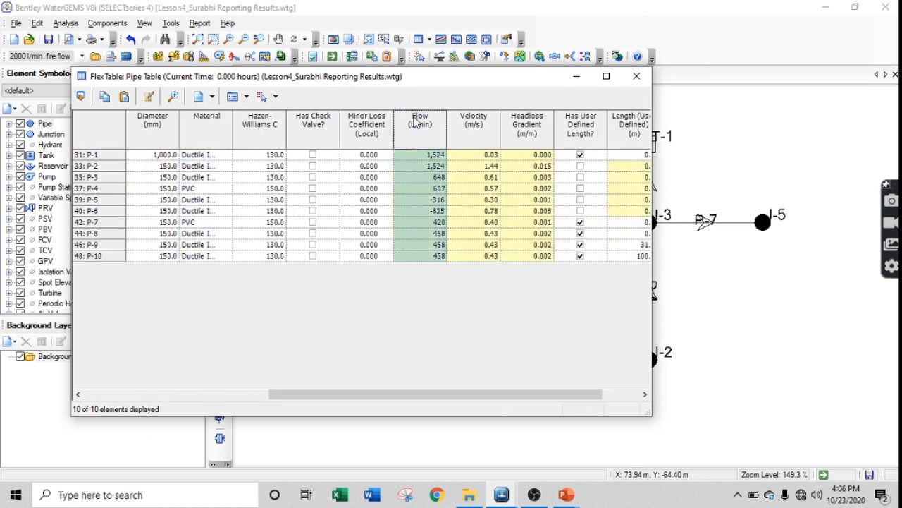
{"action": "left_click", "coordinate": [469, 123]}
{"action": "left_click", "coordinate": [513, 134]}
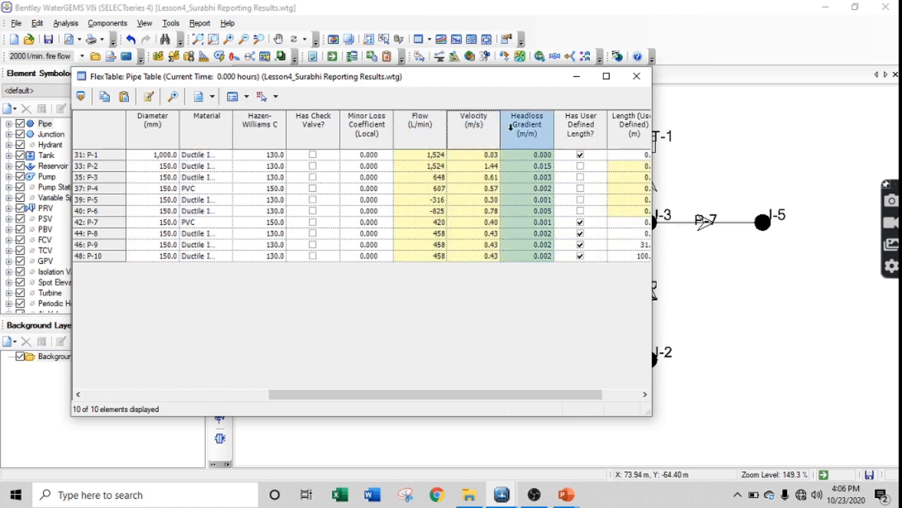
{"action": "left_click_drag", "start_coordinate": [509, 400], "coordinate": [335, 381]}
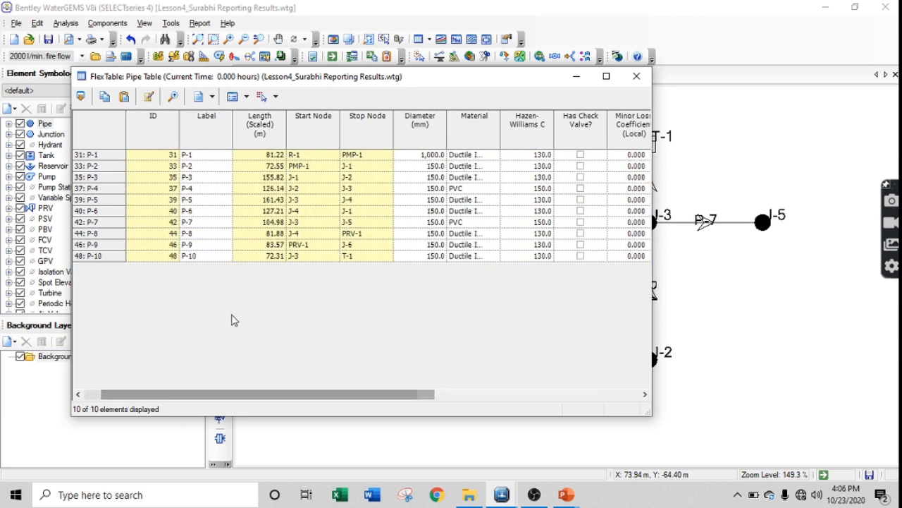
Examine the pipe table's ID, scaled length and stop node columns, including the stop nodes of pipes P-3 and P-4
{"action": "left_click", "coordinate": [155, 130]}
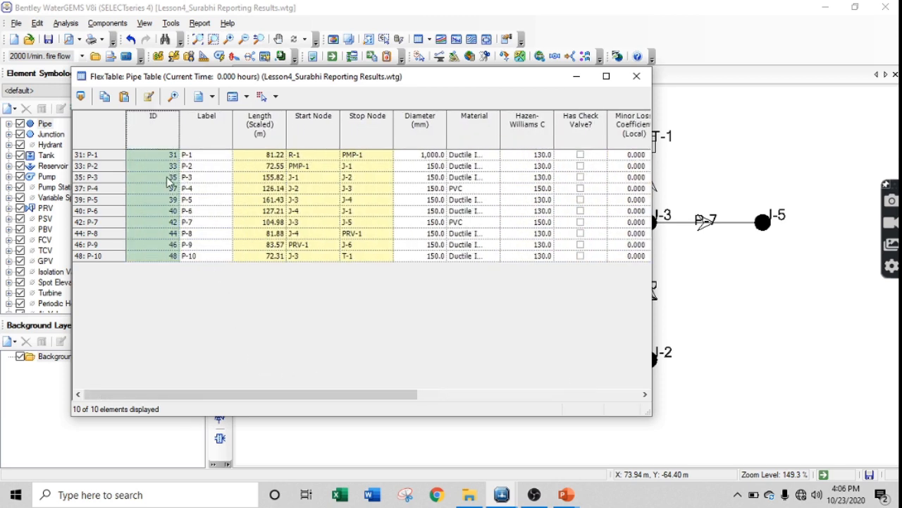
{"action": "left_click", "coordinate": [250, 132]}
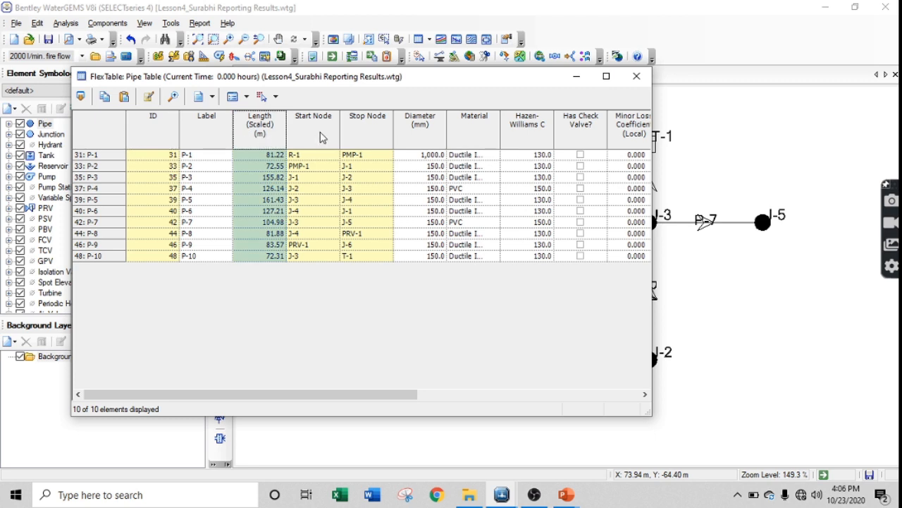
{"action": "left_click", "coordinate": [356, 177]}
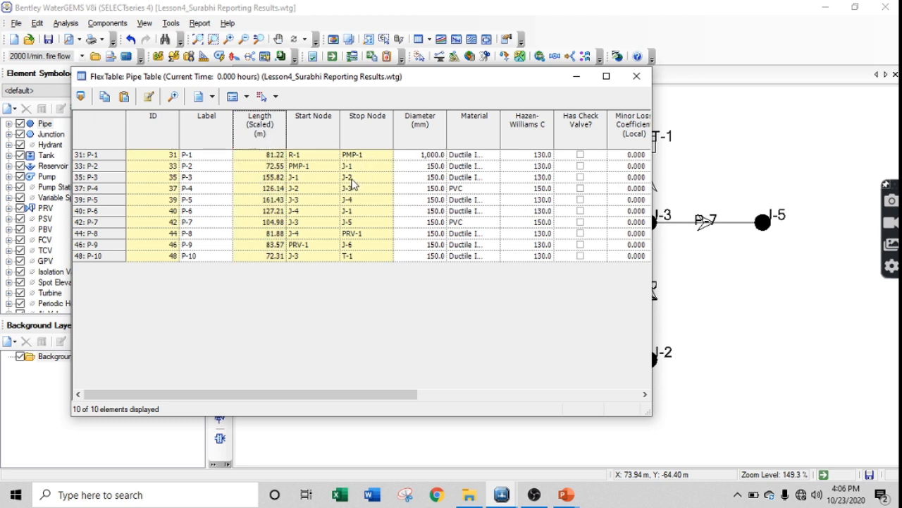
{"action": "left_click", "coordinate": [357, 178]}
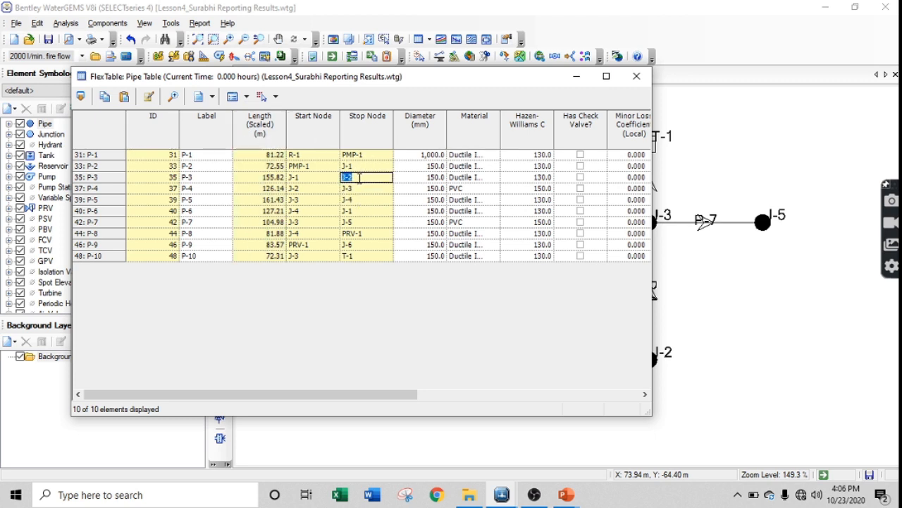
{"action": "left_click", "coordinate": [357, 189]}
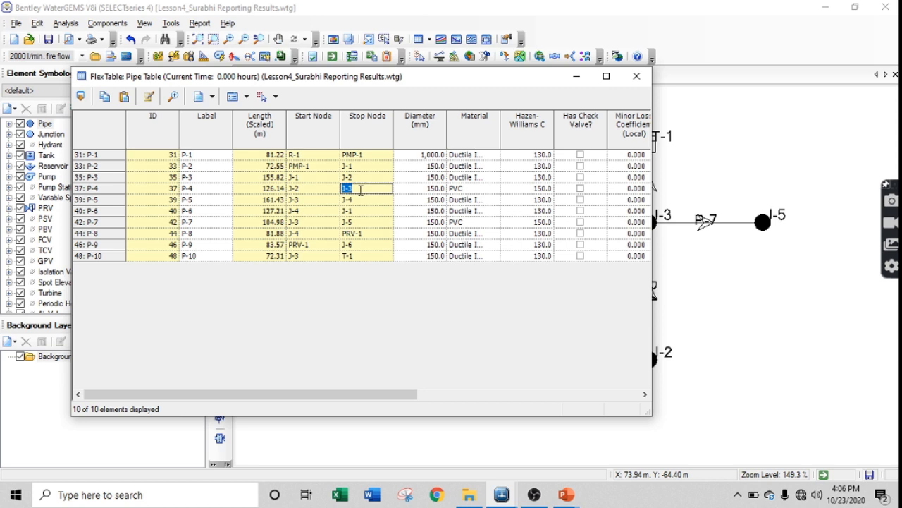
{"action": "left_click", "coordinate": [367, 127]}
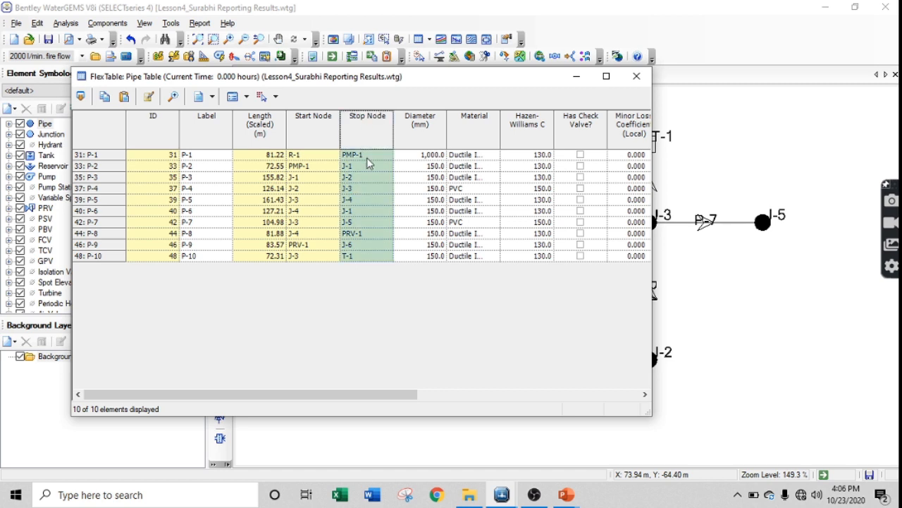
Try a diameter of 400 mm for pipe P-2 in the pipe table and undo the change
{"action": "left_click", "coordinate": [416, 167]}
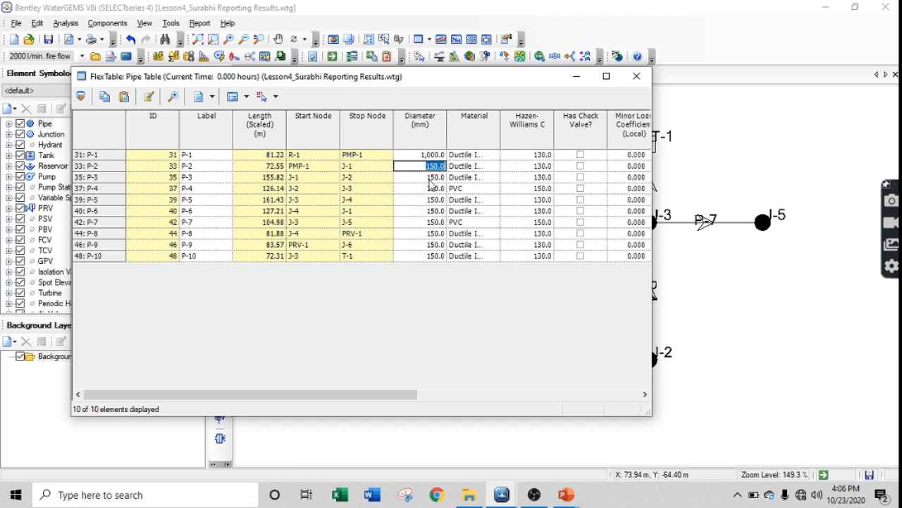
{"action": "type", "text": "400"}
{"action": "key", "text": "ctrl+z"}
Examine the start and stop nodes of pipes P-5 and P-3, comparing P-3's nodes with the network drawing
{"action": "left_click", "coordinate": [363, 199]}
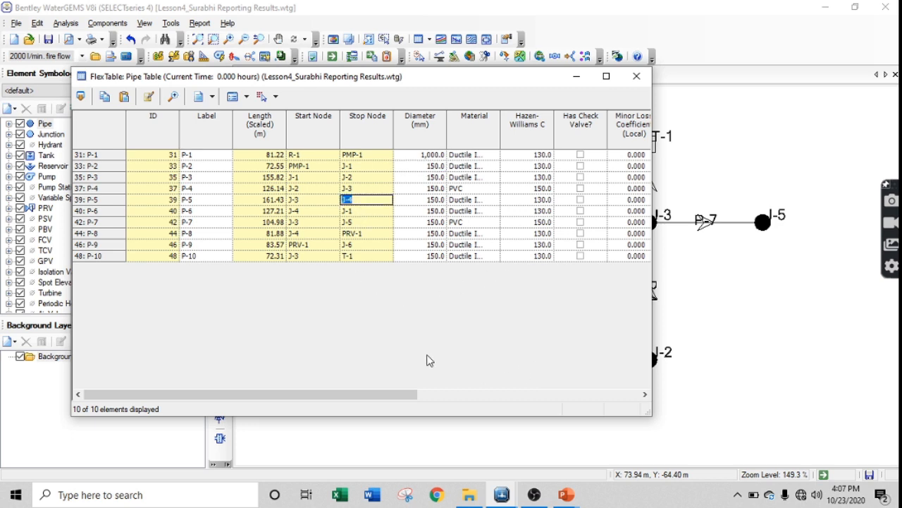
{"action": "left_click", "coordinate": [296, 177]}
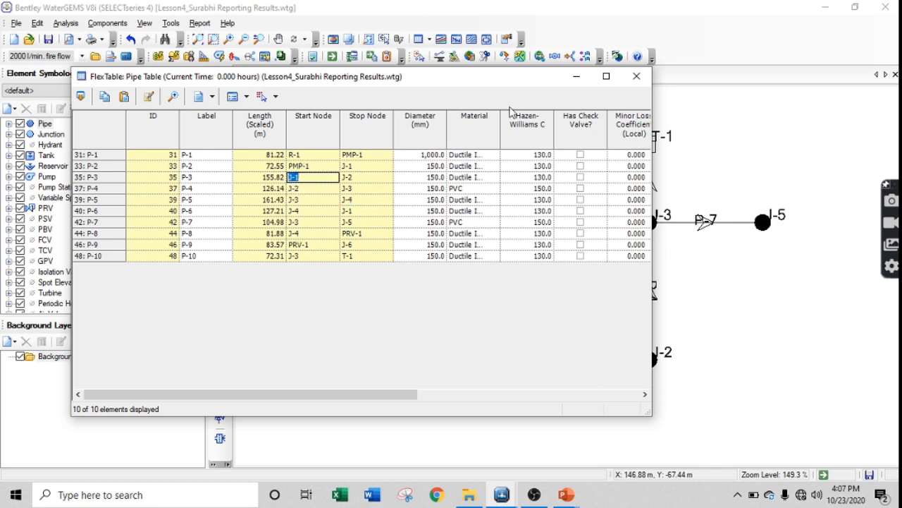
{"action": "mouse_move", "coordinate": [315, 81]}
{"action": "left_mouse_down"}
{"action": "mouse_move", "coordinate": [227, 67]}
{"action": "mouse_move", "coordinate": [138, 23]}
{"action": "mouse_move", "coordinate": [92, 48]}
{"action": "left_mouse_up"}
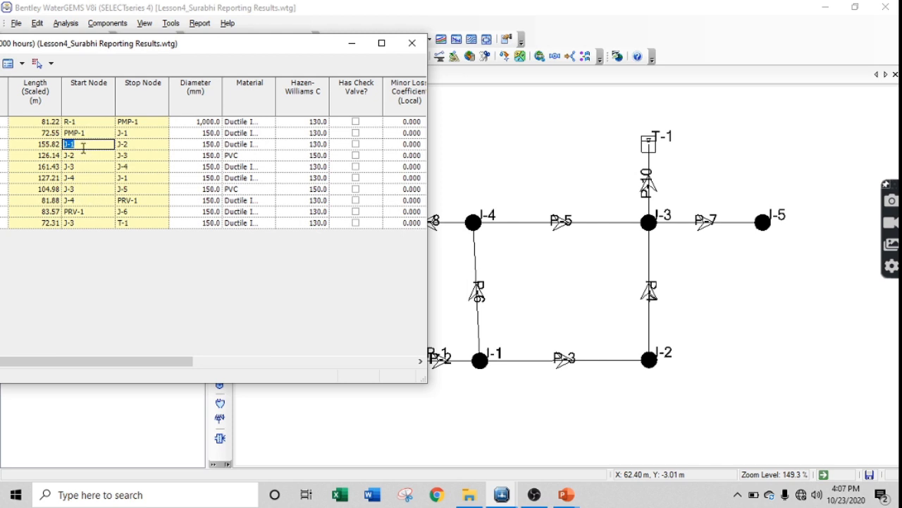
{"action": "left_click", "coordinate": [134, 146]}
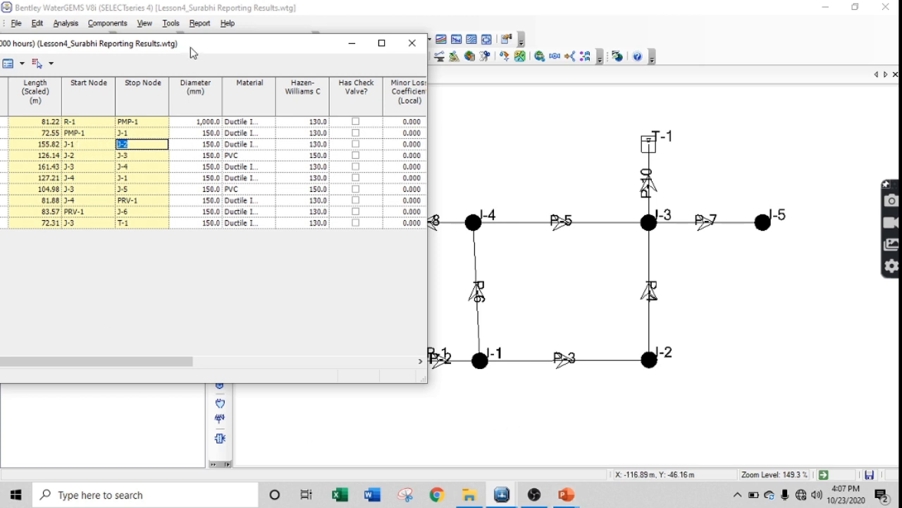
{"action": "left_click_drag", "start_coordinate": [192, 53], "coordinate": [362, 69]}
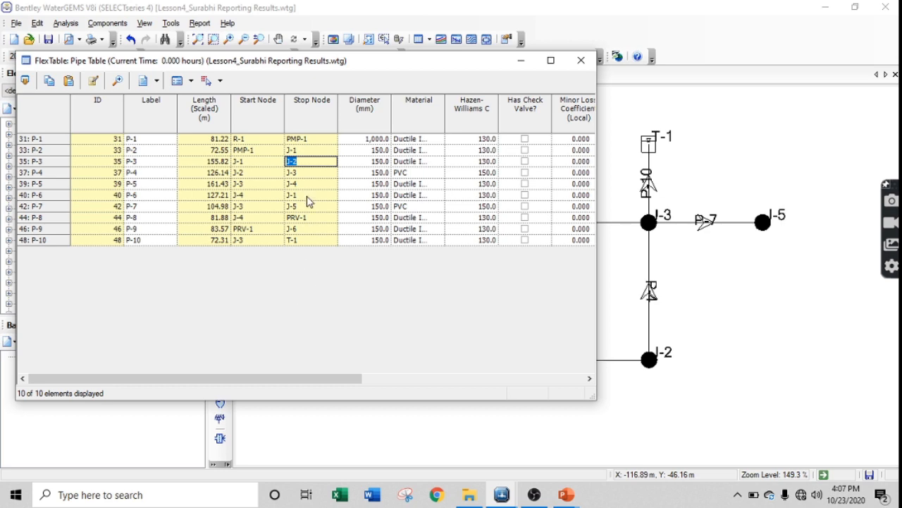
Examine the flow, velocity and headloss gradient columns, including the velocity of pipe P-3
{"action": "left_click_drag", "start_coordinate": [302, 379], "coordinate": [522, 383]}
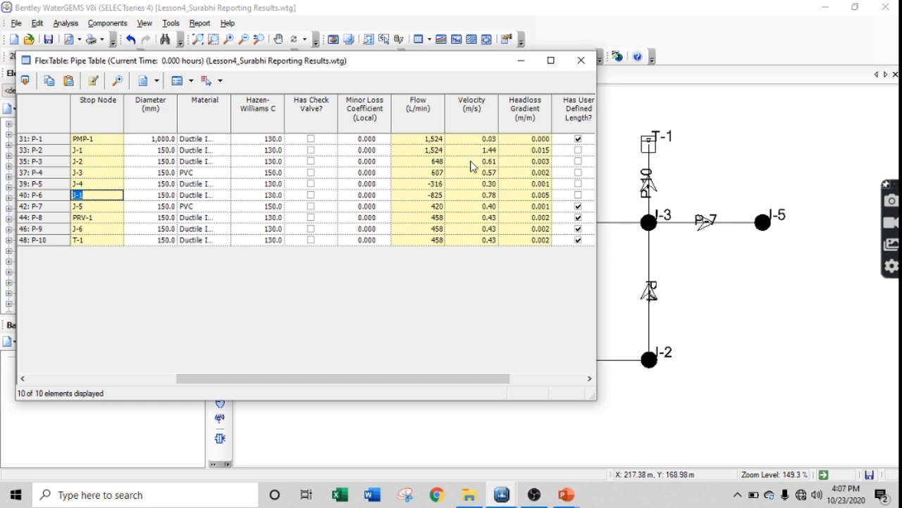
{"action": "left_click", "coordinate": [472, 162]}
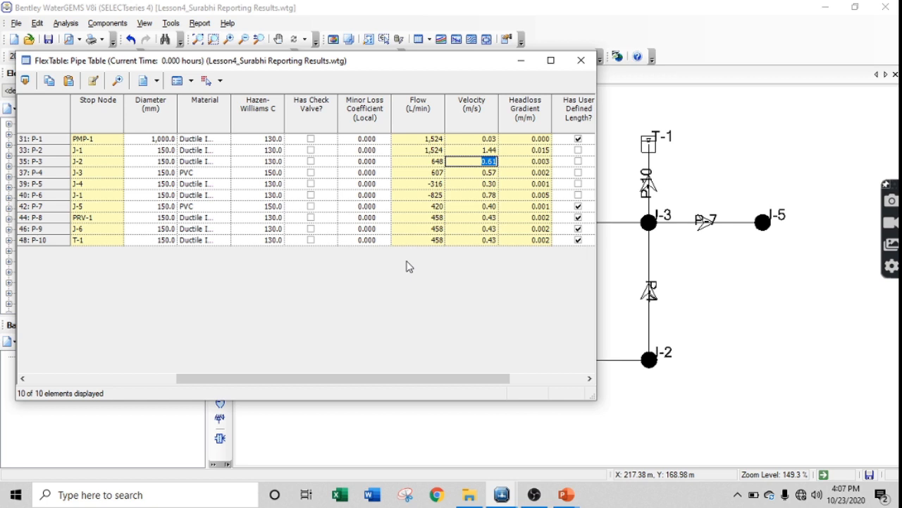
Try a Hazen-Williams C of 160 for pipe P-5
{"action": "left_click_drag", "start_coordinate": [362, 378], "coordinate": [316, 377]}
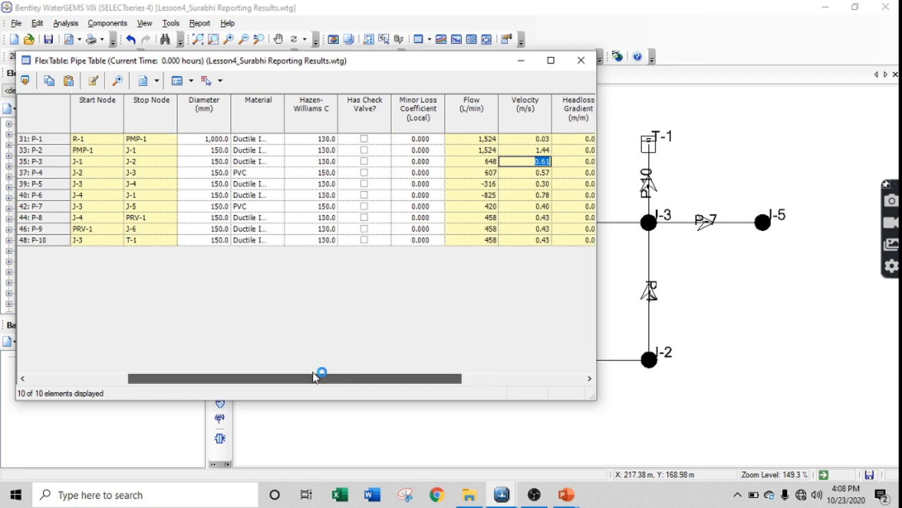
{"action": "left_click", "coordinate": [315, 184]}
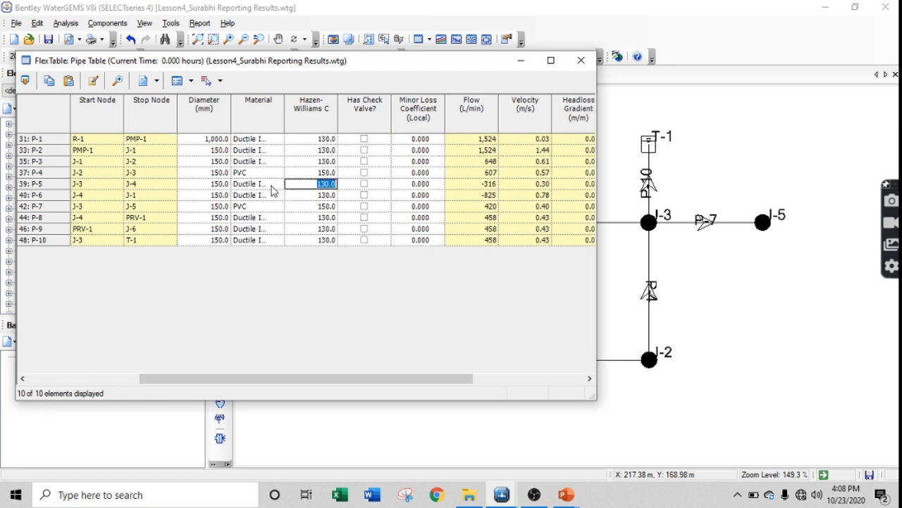
{"action": "type", "text": "160"}
{"action": "left_click", "coordinate": [34, 184]}
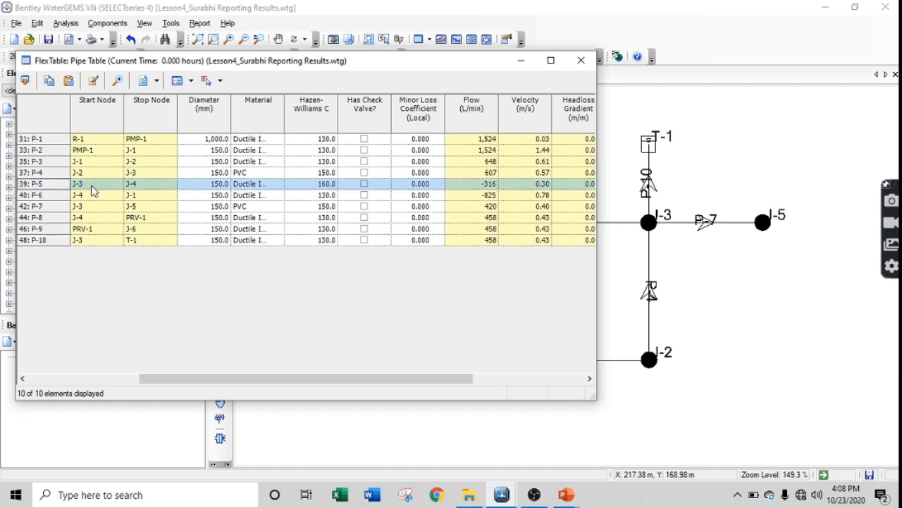
Restore the Hazen-Williams C of pipe P-5 to 130
{"action": "key", "text": "ctrl+z"}
{"action": "left_click", "coordinate": [331, 185]}
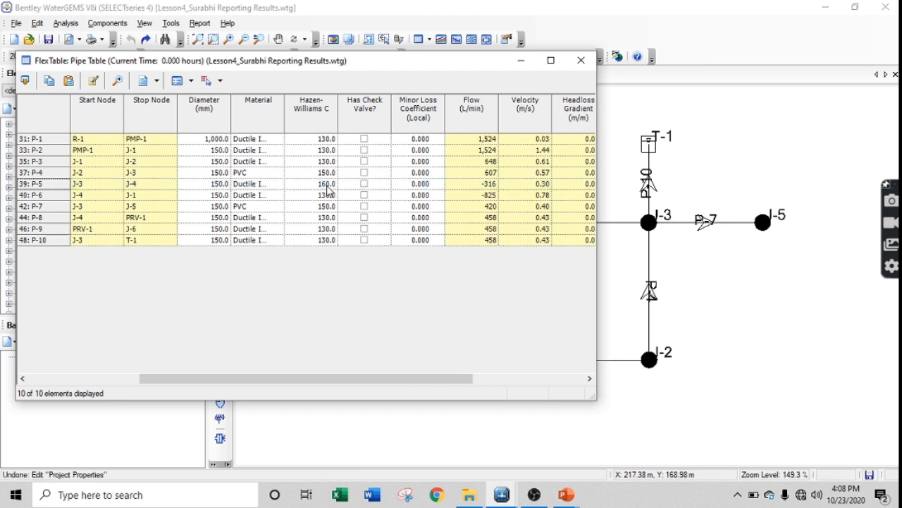
{"action": "left_click", "coordinate": [331, 184]}
{"action": "type", "text": "130"}
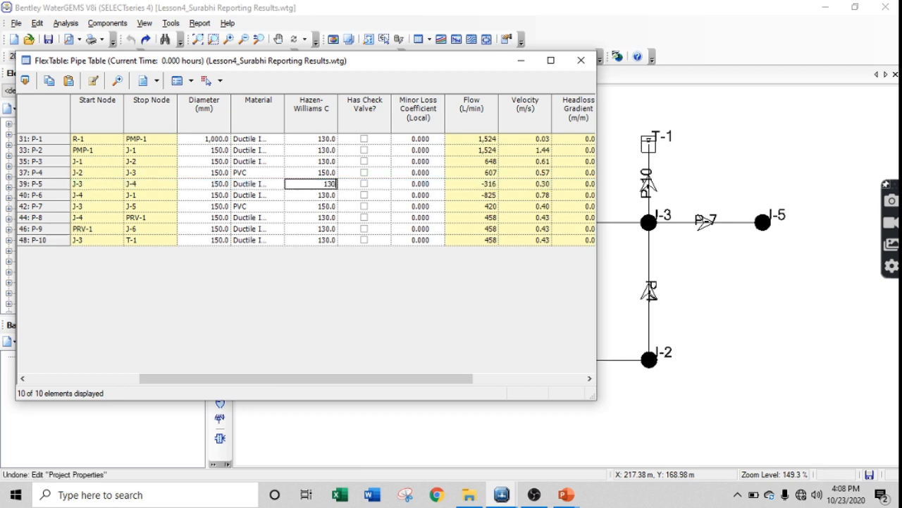
{"action": "left_click", "coordinate": [472, 232]}
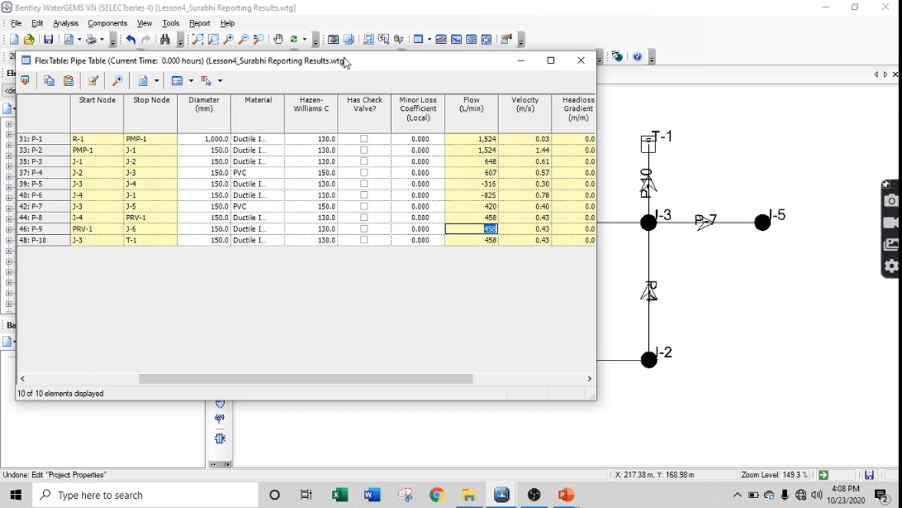
Close the pipe table and the FlexTables manager, returning to the network drawing
{"action": "left_click_drag", "start_coordinate": [344, 62], "coordinate": [438, 122]}
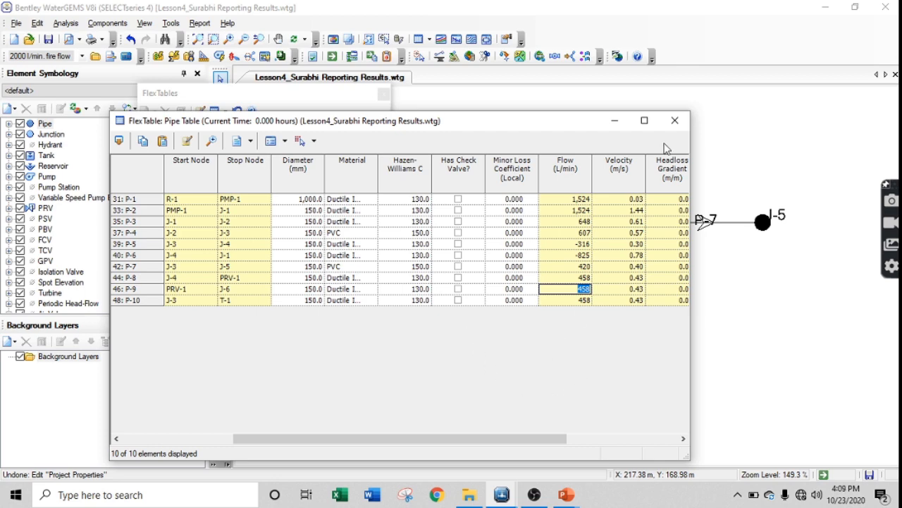
{"action": "left_click", "coordinate": [675, 120]}
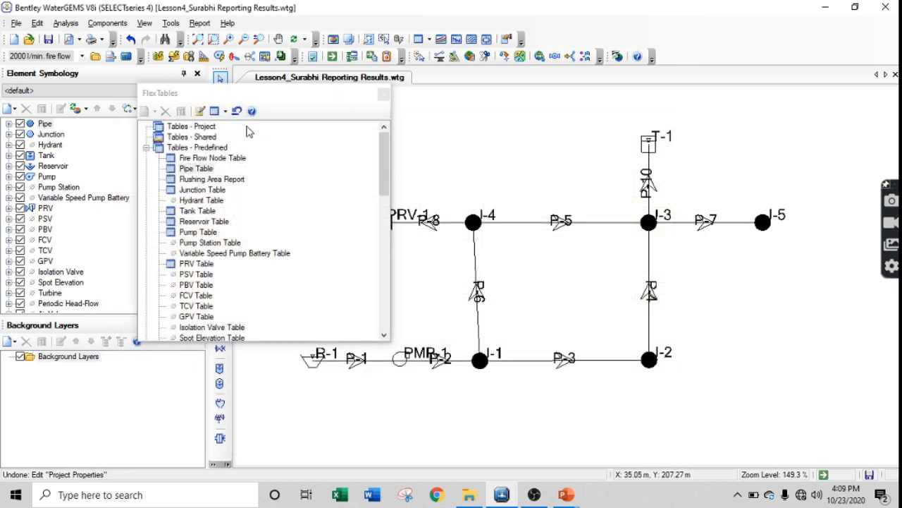
{"action": "left_click", "coordinate": [383, 94]}
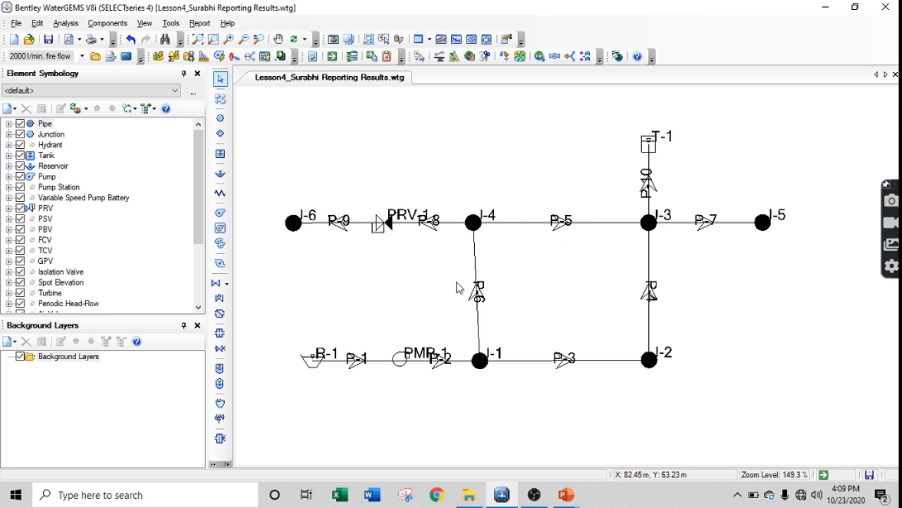
{"action": "scroll", "coordinate": [495, 198], "scroll_direction": "down", "scroll_amount": 1}
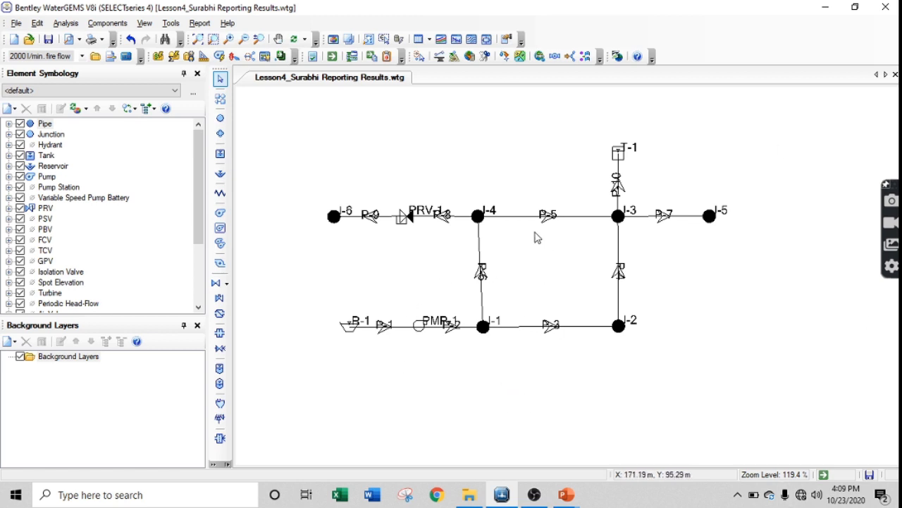
{"action": "scroll", "coordinate": [528, 230], "scroll_direction": "up", "scroll_amount": 1}
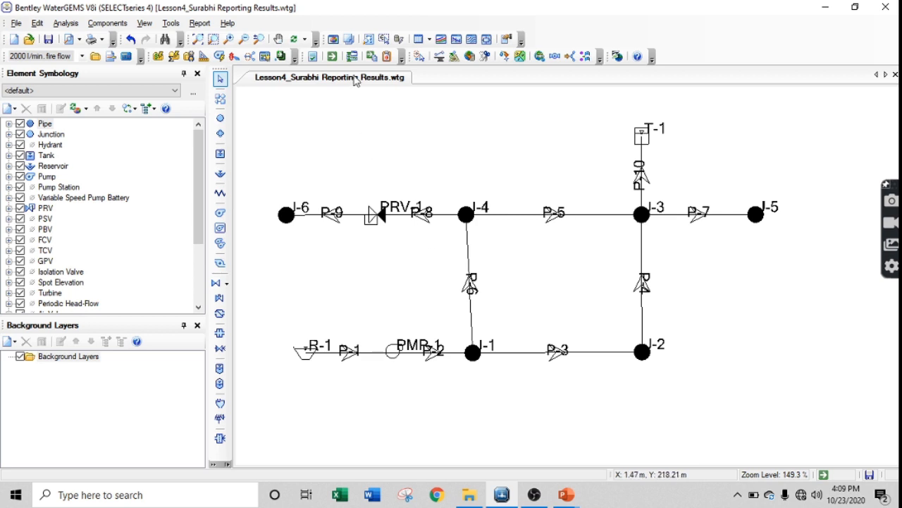
Reopen the predefined pipe table and examine the material of P-1, the diameter of P-5 and the Hazen-Williams C of P-2
{"action": "left_click", "coordinate": [420, 40]}
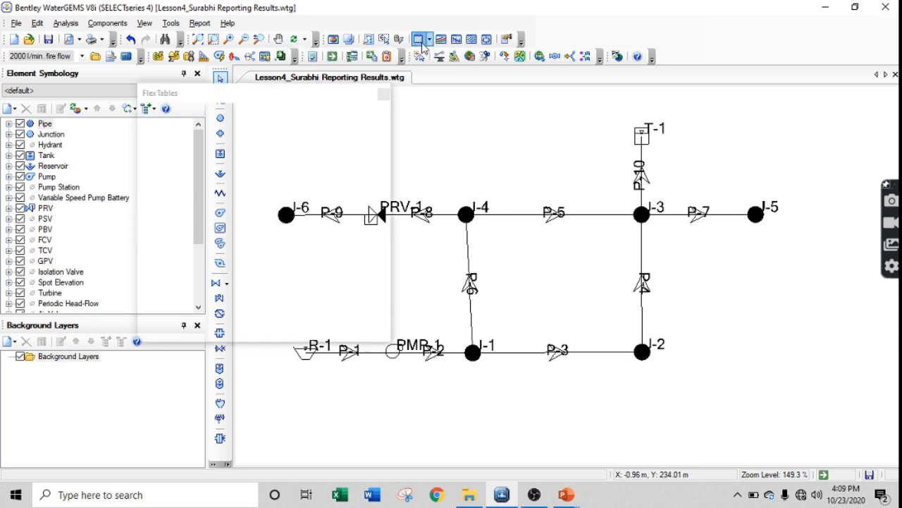
{"action": "left_click", "coordinate": [197, 170]}
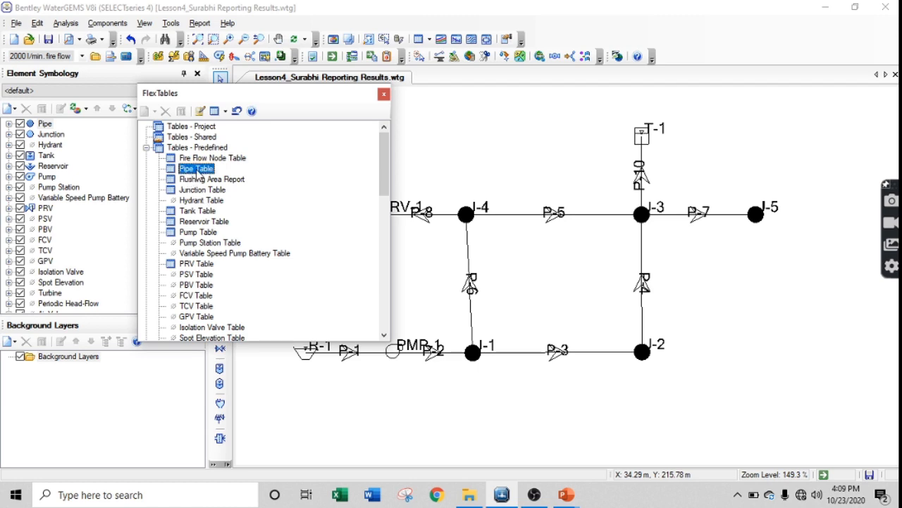
{"action": "double_click", "coordinate": [198, 174]}
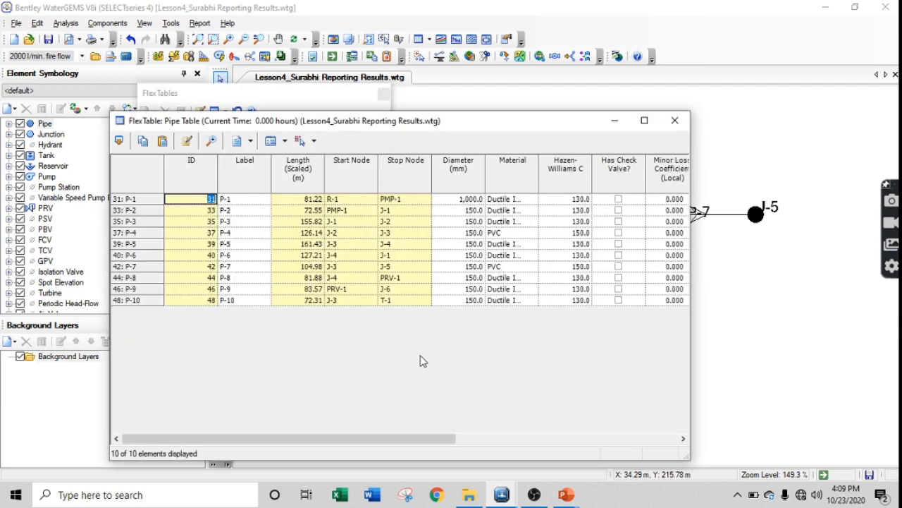
{"action": "left_click", "coordinate": [508, 202]}
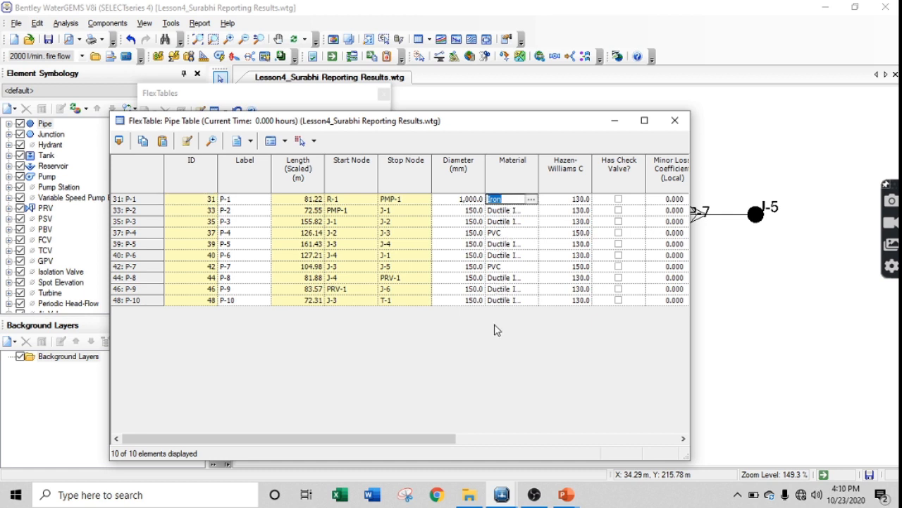
{"action": "left_click", "coordinate": [460, 247]}
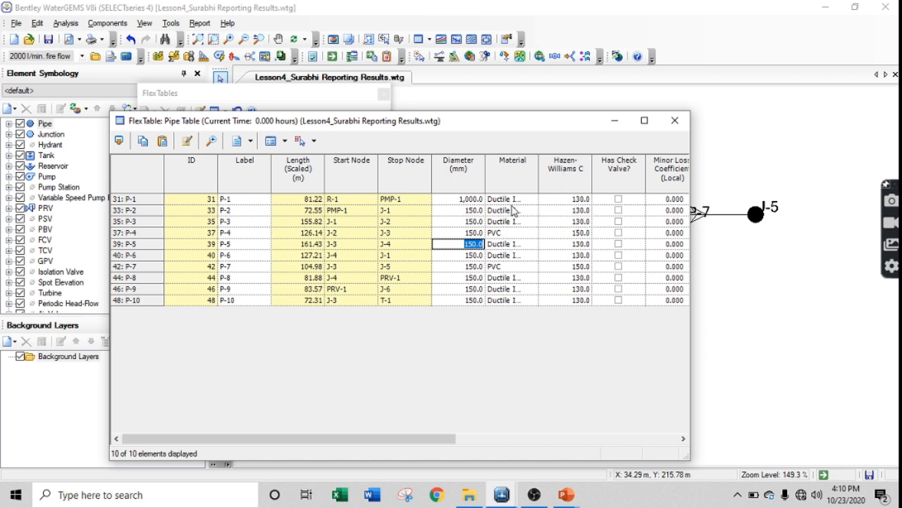
{"action": "left_click", "coordinate": [574, 210]}
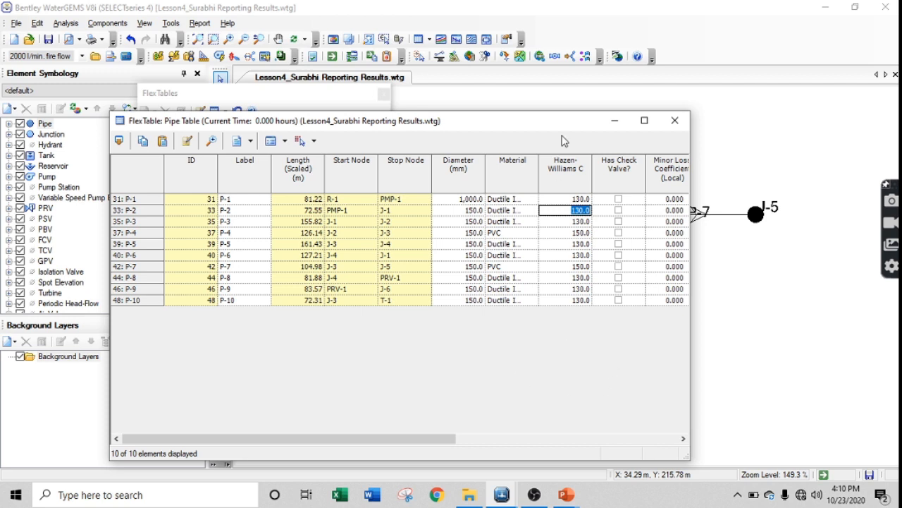
Try a Hazen-Williams C of 120 for pipes P-1 and P-2
{"action": "left_click", "coordinate": [577, 200]}
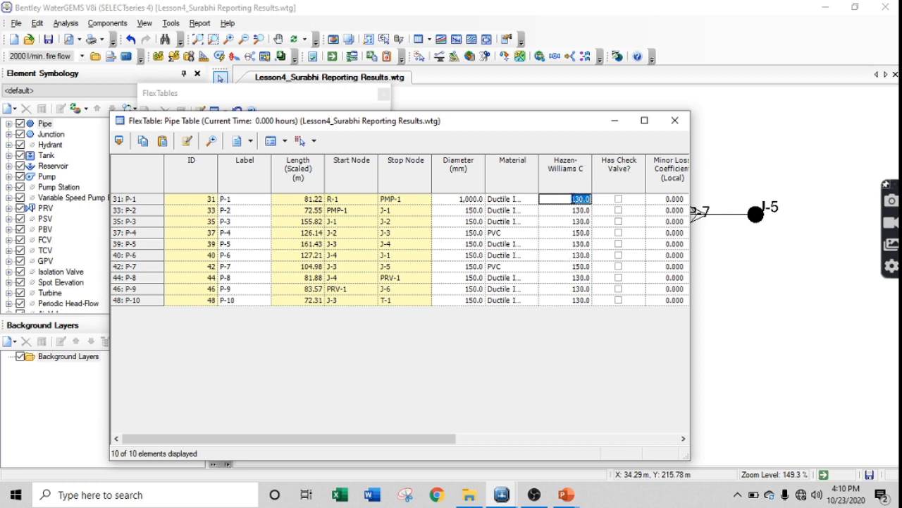
{"action": "type", "text": "120"}
{"action": "key", "text": "Return"}
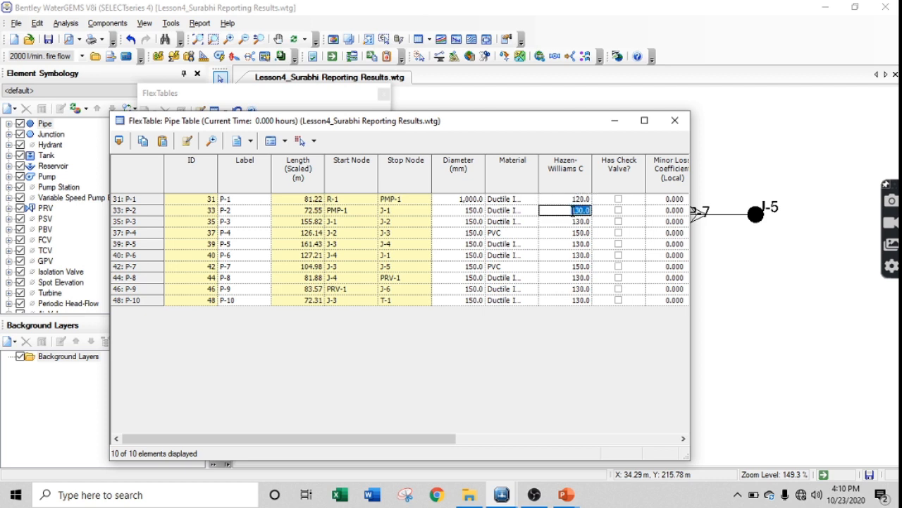
{"action": "type", "text": "120"}
Restore the Hazen-Williams C of pipes P-2 and P-1 to 130
{"action": "double_click", "coordinate": [578, 211]}
{"action": "type", "text": "130"}
{"action": "left_click", "coordinate": [568, 200]}
{"action": "double_click", "coordinate": [575, 199]}
{"action": "type", "text": "130"}
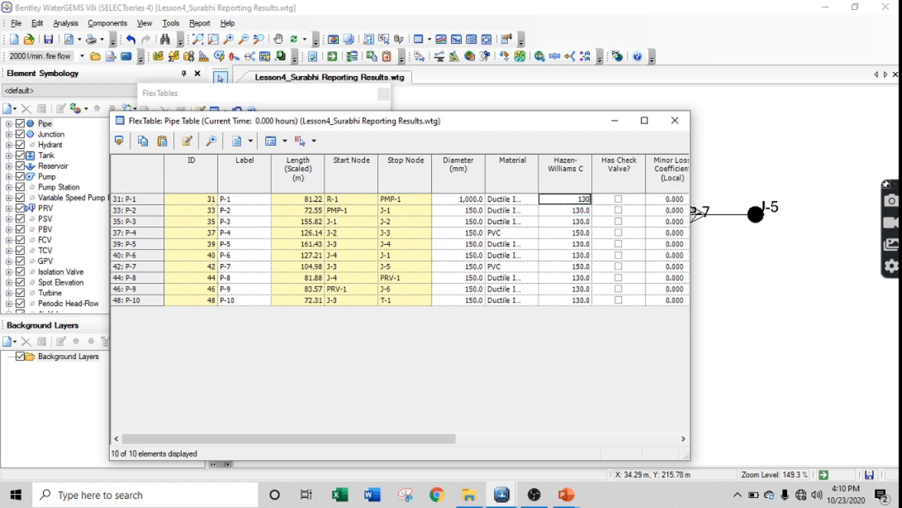
Check the Hazen-Williams C of pipe P-7 and the material of P-4, and close the pipe table and FlexTables manager
{"action": "double_click", "coordinate": [567, 266]}
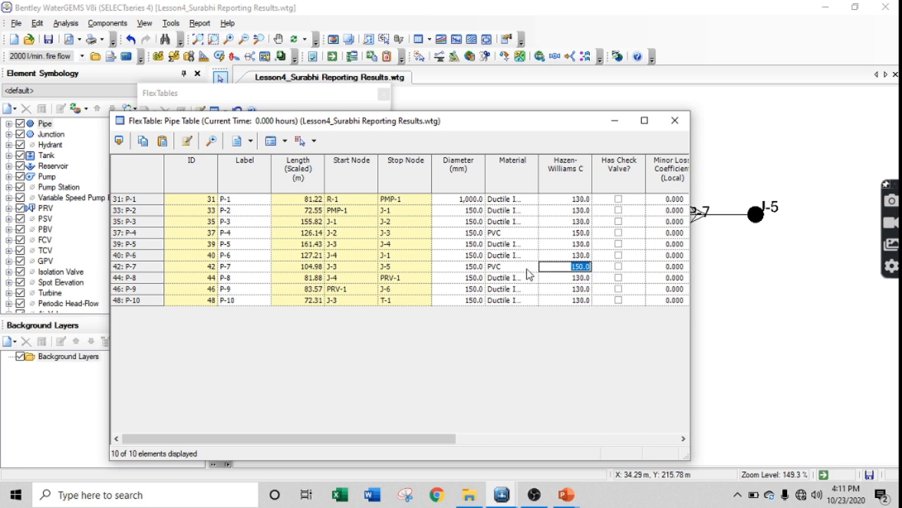
{"action": "left_click", "coordinate": [508, 234]}
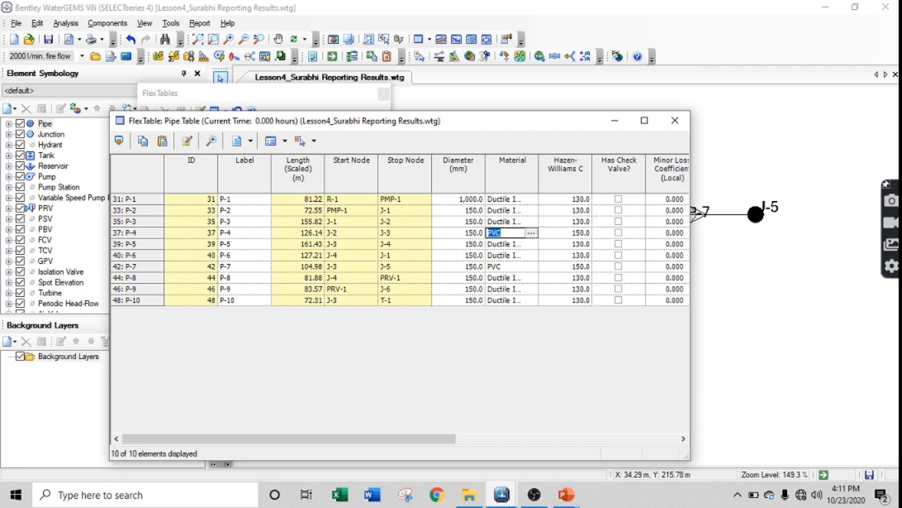
{"action": "mouse_move", "coordinate": [501, 494]}
{"action": "left_click", "coordinate": [675, 120]}
{"action": "left_click_drag", "start_coordinate": [673, 123], "coordinate": [450, 123]}
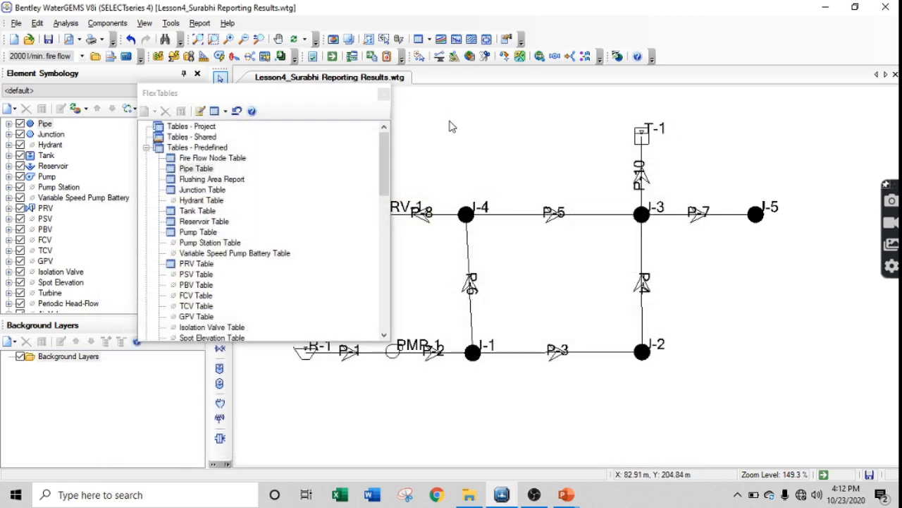
{"action": "left_click", "coordinate": [384, 94]}
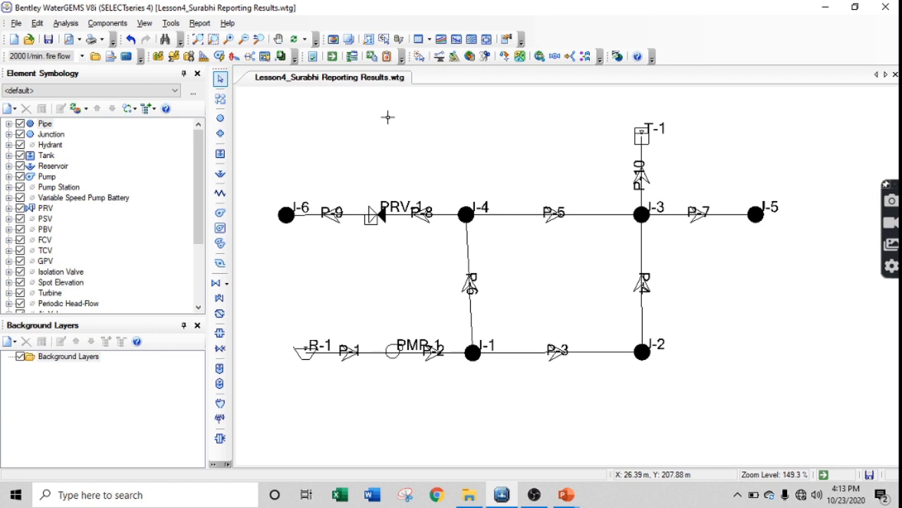
{"action": "left_click_drag", "start_coordinate": [387, 117], "coordinate": [395, 278]}
{"action": "left_click_drag", "start_coordinate": [399, 171], "coordinate": [158, 98]}
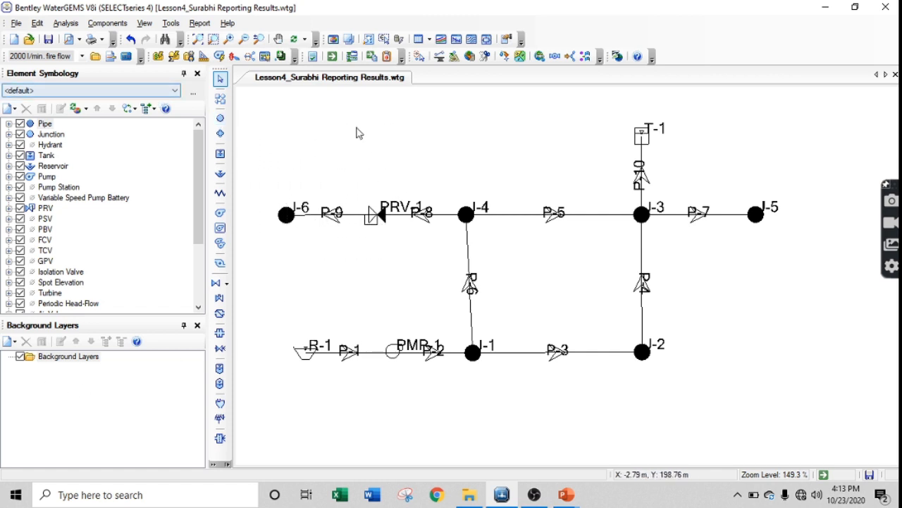
Open the Alternatives manager to view the physical and demand alternatives
{"action": "left_click", "coordinate": [64, 23]}
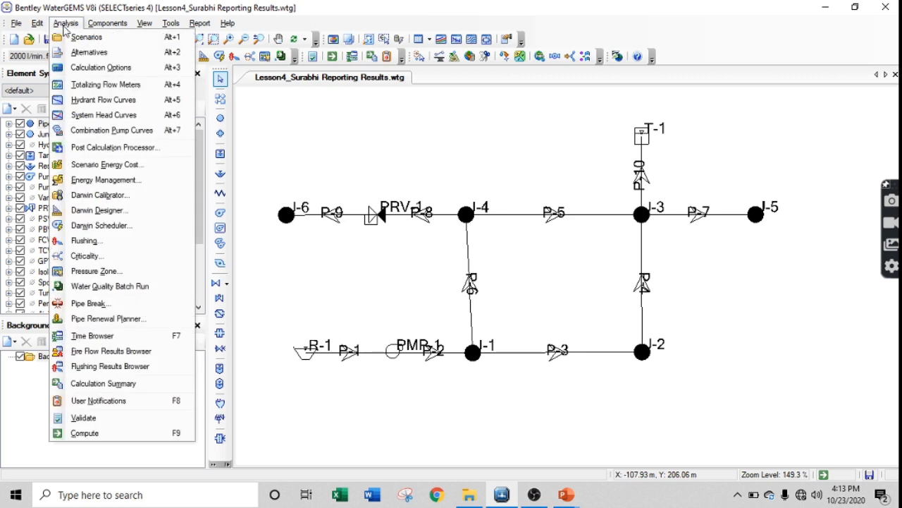
{"action": "left_click", "coordinate": [86, 53]}
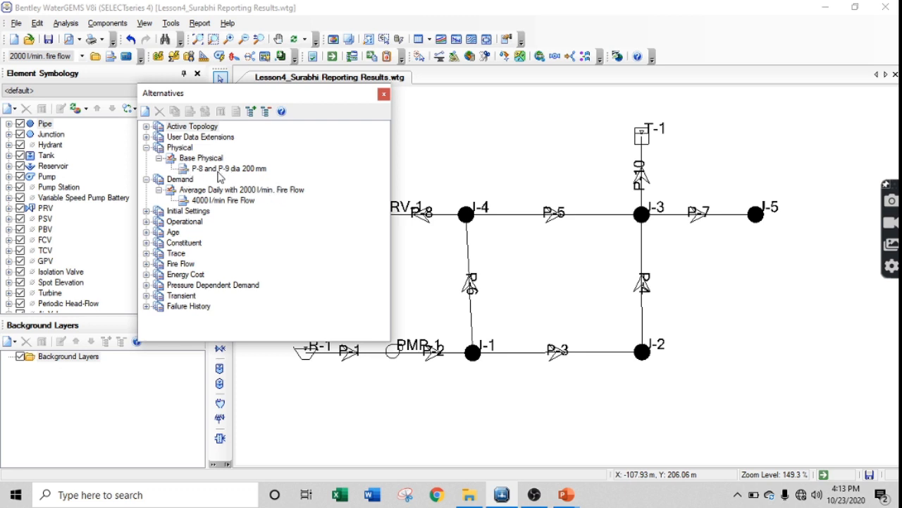
Create a child physical alternative under the "P-8 and P-9 dia 200 mm" alternative
{"action": "left_click", "coordinate": [218, 170]}
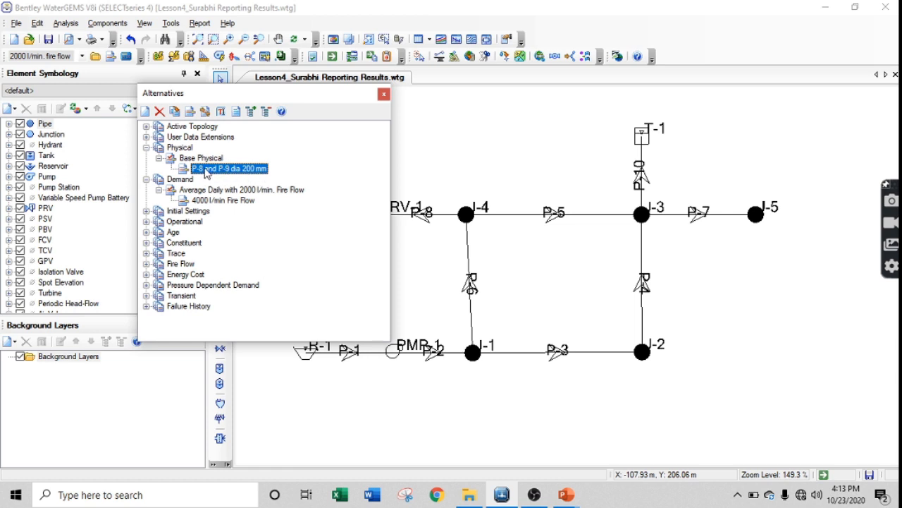
{"action": "right_click", "coordinate": [222, 171]}
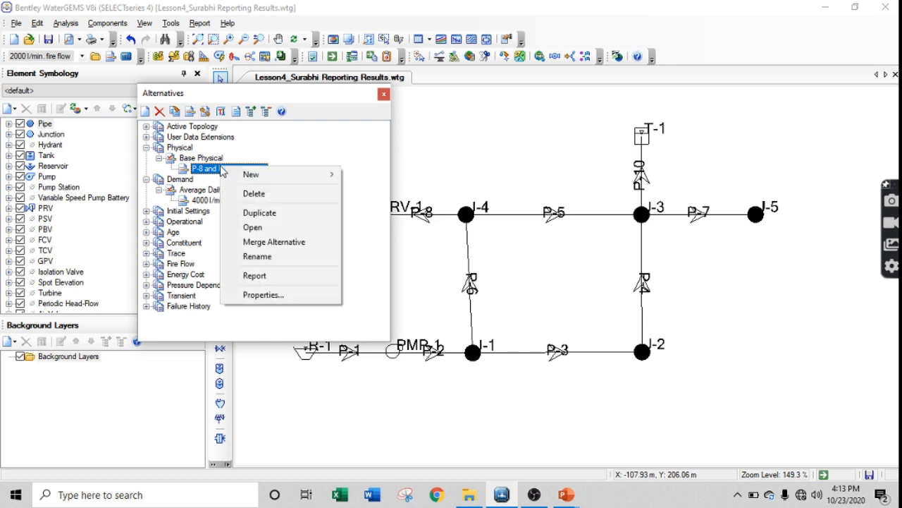
{"action": "mouse_move", "coordinate": [252, 179]}
{"action": "left_click", "coordinate": [367, 178]}
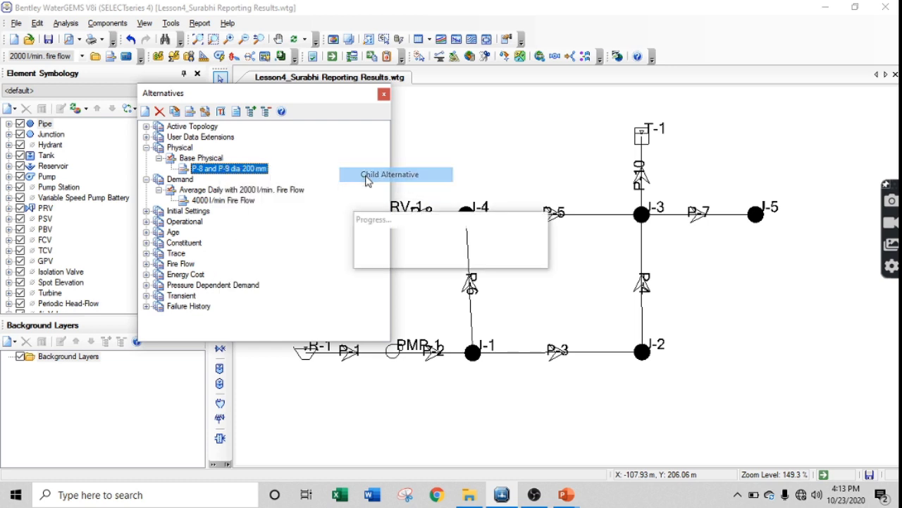
Rename the new child physical alternative "5 year old Ductile Iron Pipe" and close the Alternatives manager
{"action": "left_click", "coordinate": [236, 179]}
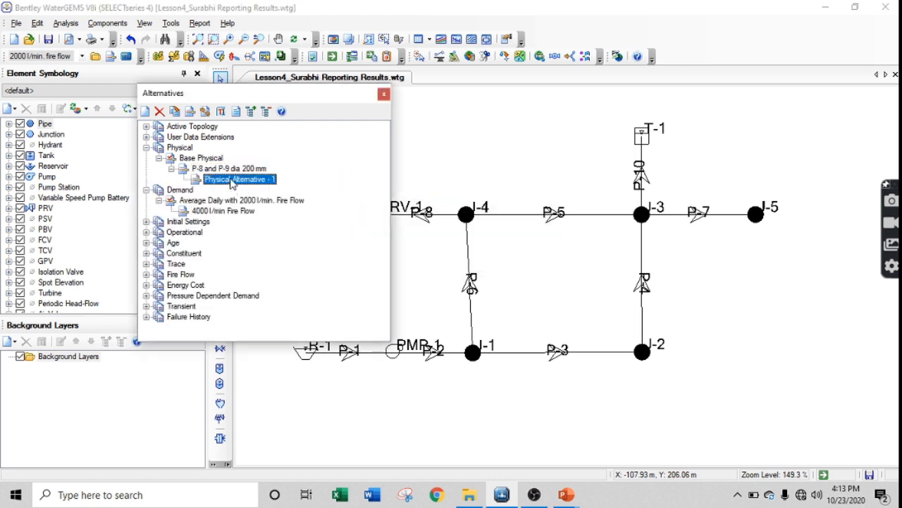
{"action": "right_click", "coordinate": [230, 178]}
{"action": "left_click", "coordinate": [262, 268]}
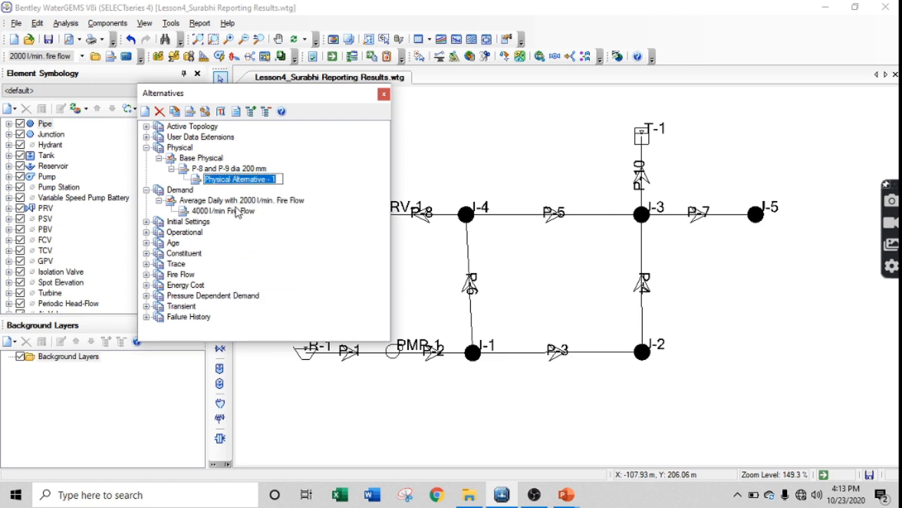
{"action": "type", "text": "5 ye"}
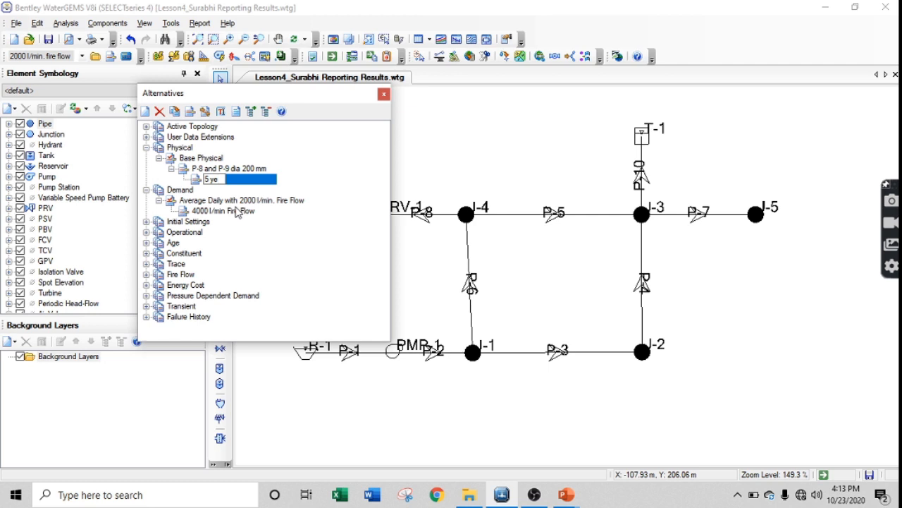
{"action": "type", "text": "a"}
{"action": "key", "text": "BackSpace"}
{"action": "type", "text": "ar old Ductile Iron"}
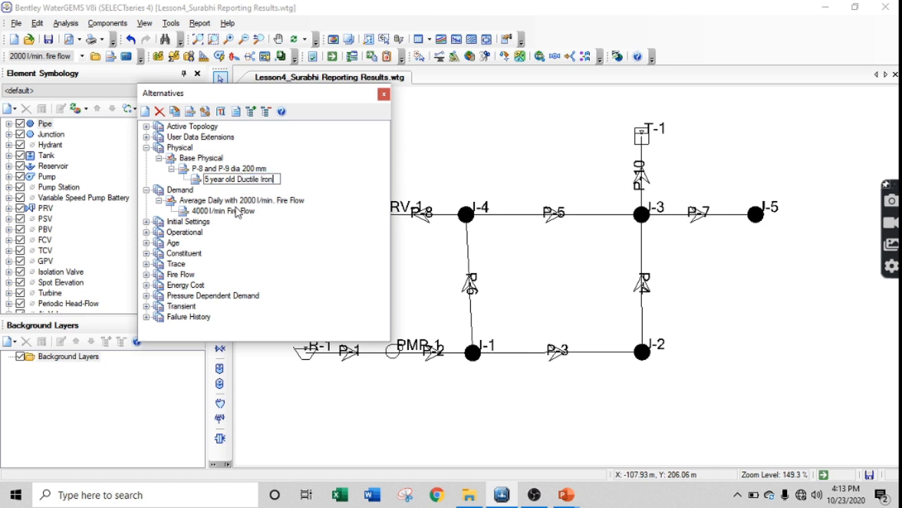
{"action": "type", "text": " Pipe"}
{"action": "key", "text": "Return"}
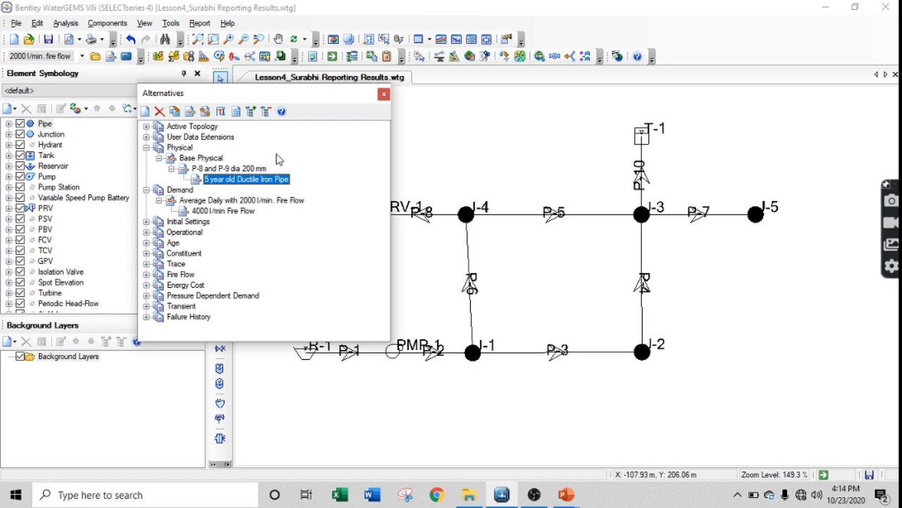
{"action": "left_click", "coordinate": [384, 95]}
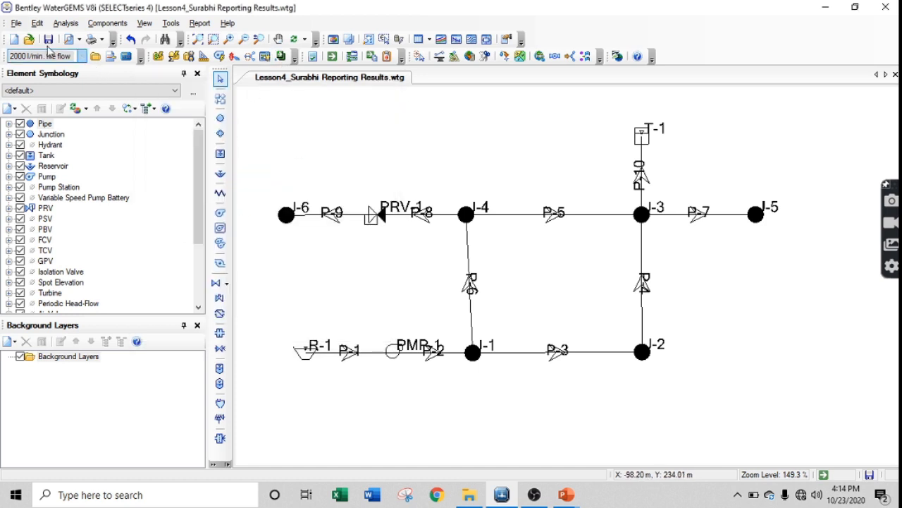
In the Scenarios manager, create a child scenario of "P-8 and P-9 dia 200 mm" named "5 year old Ductile Iron Pipe"
{"action": "left_click", "coordinate": [65, 23]}
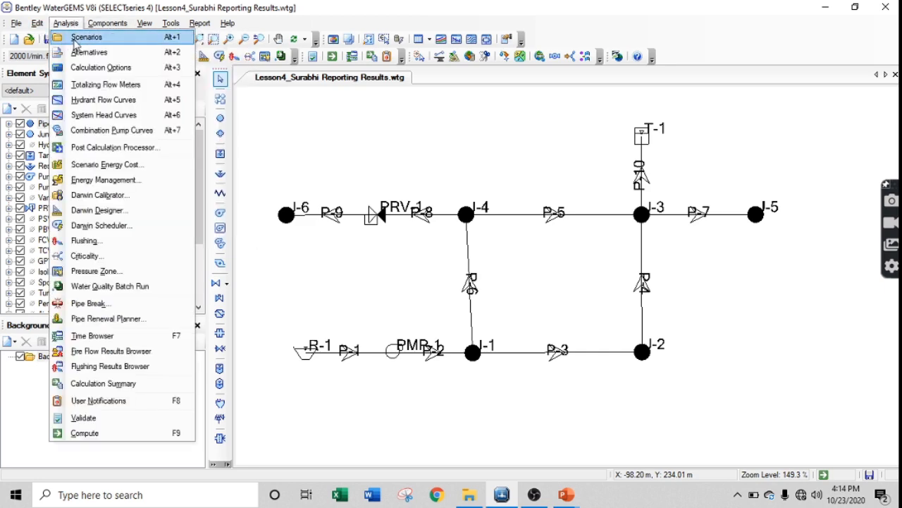
{"action": "left_click", "coordinate": [74, 37]}
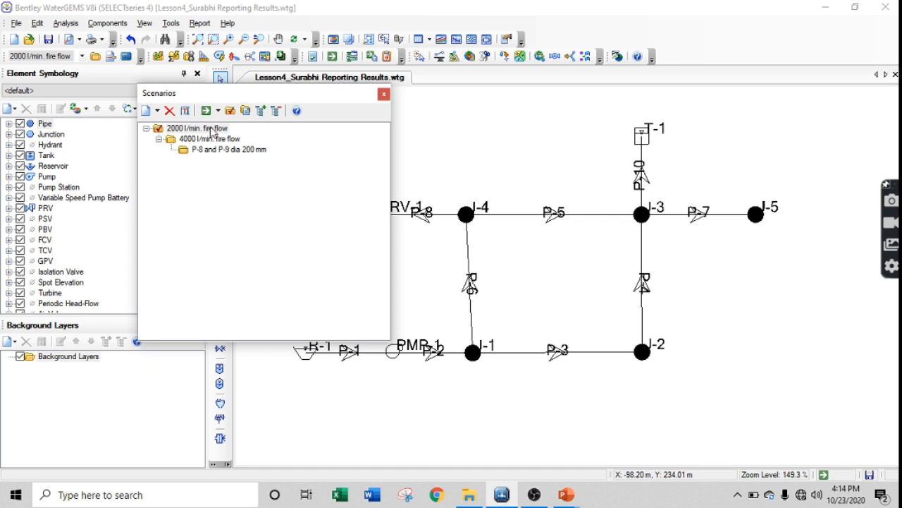
{"action": "left_click", "coordinate": [220, 150]}
{"action": "right_click", "coordinate": [220, 151]}
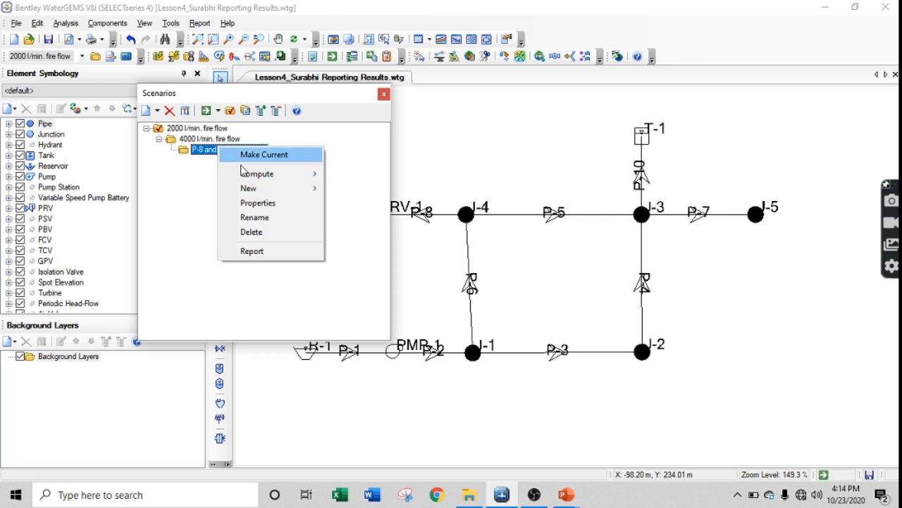
{"action": "mouse_move", "coordinate": [247, 181]}
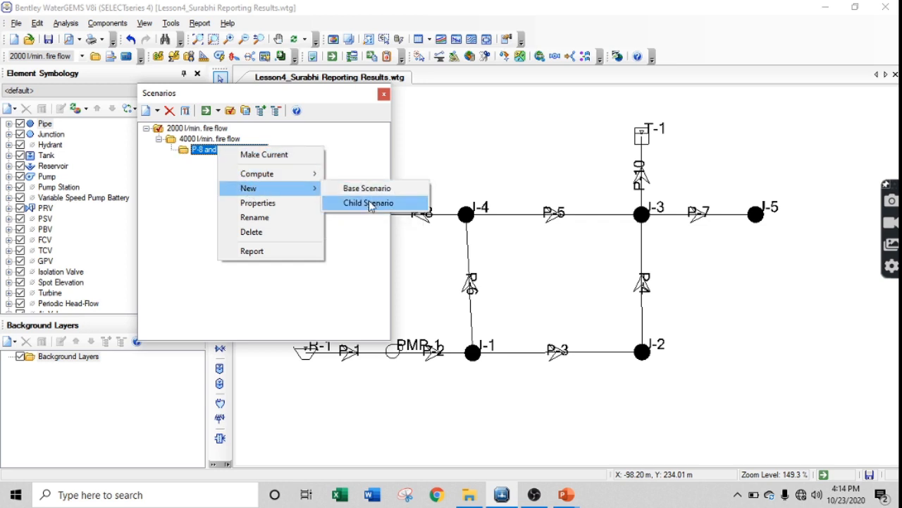
{"action": "left_click", "coordinate": [369, 203]}
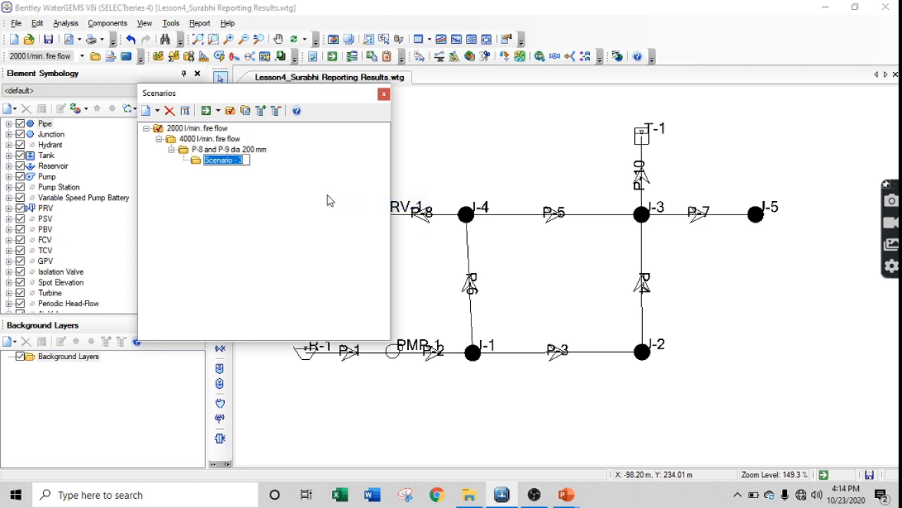
{"action": "type", "text": "5 year old Ductile I"}
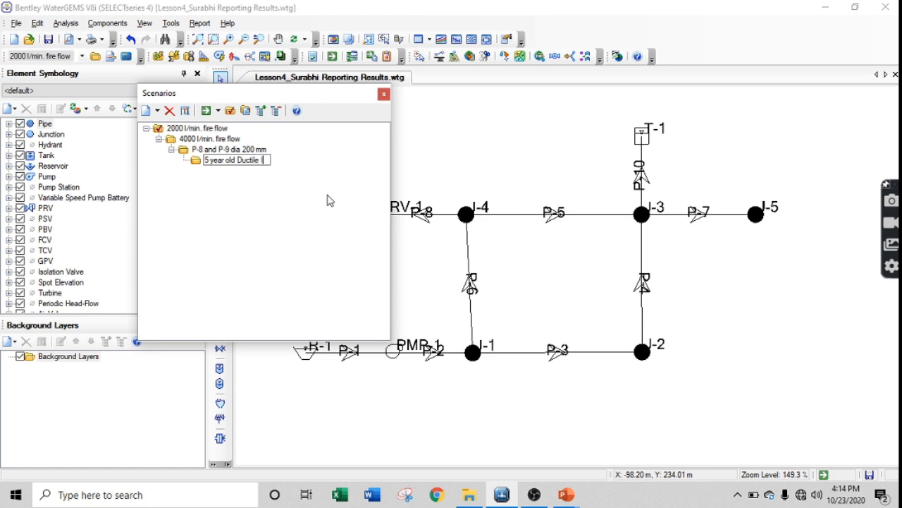
{"action": "type", "text": "ron Pipe"}
{"action": "key", "text": "Return"}
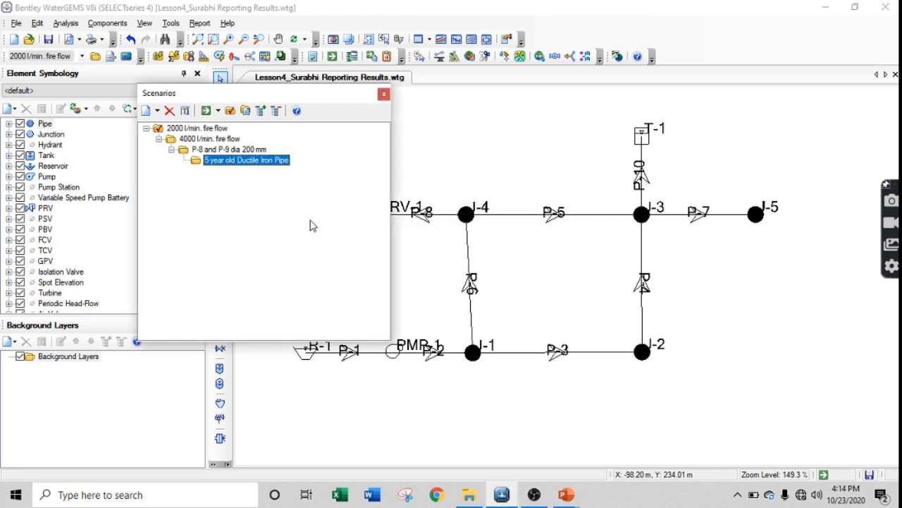
Assign the "5 year old Ductile Iron Pipe" physical alternative to the new scenario, and close its properties and the Scenarios manager
{"action": "double_click", "coordinate": [249, 165]}
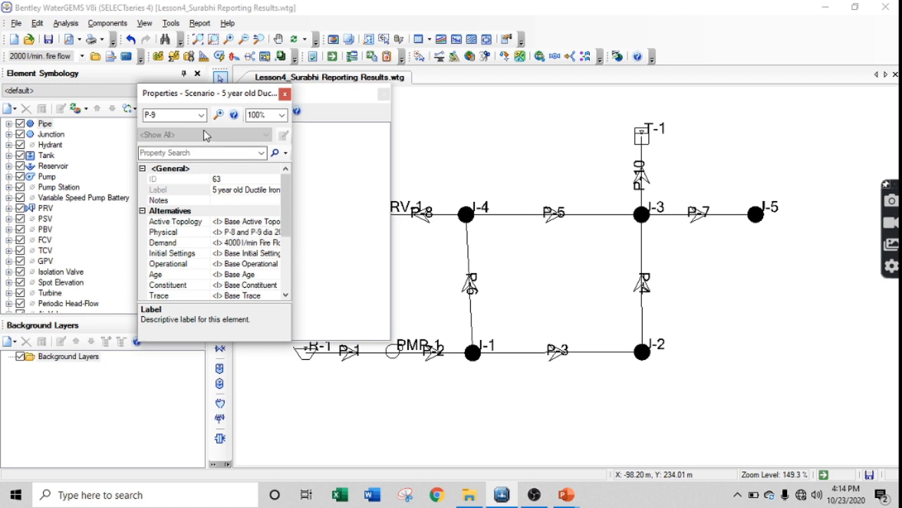
{"action": "left_click", "coordinate": [271, 234]}
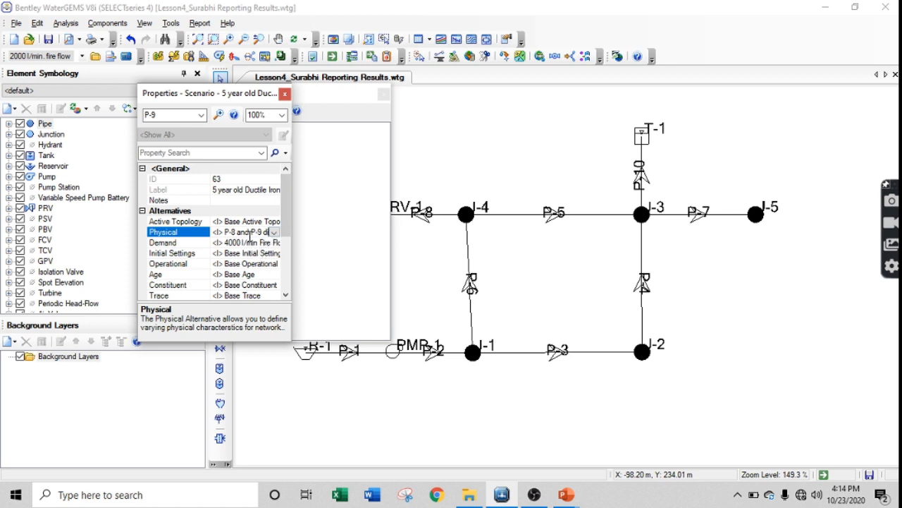
{"action": "left_click", "coordinate": [274, 232]}
{"action": "left_click", "coordinate": [236, 260]}
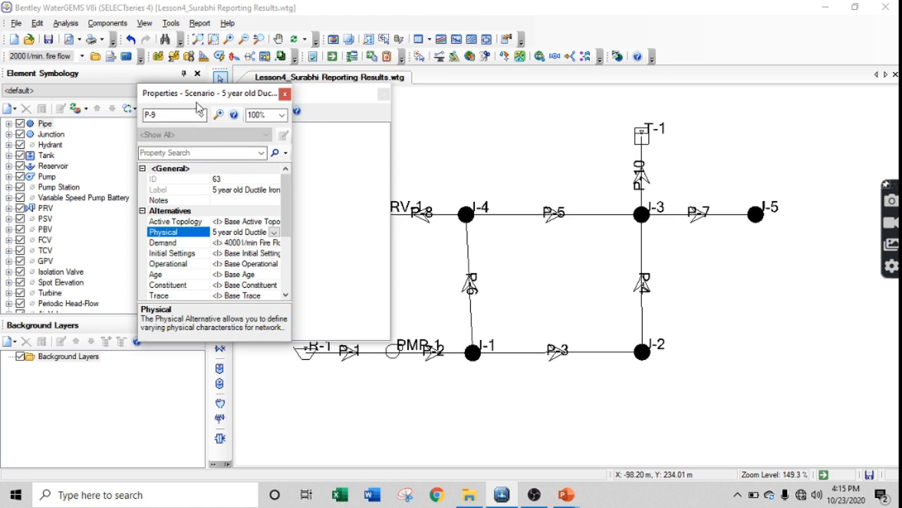
{"action": "left_click_drag", "start_coordinate": [201, 95], "coordinate": [371, 114]}
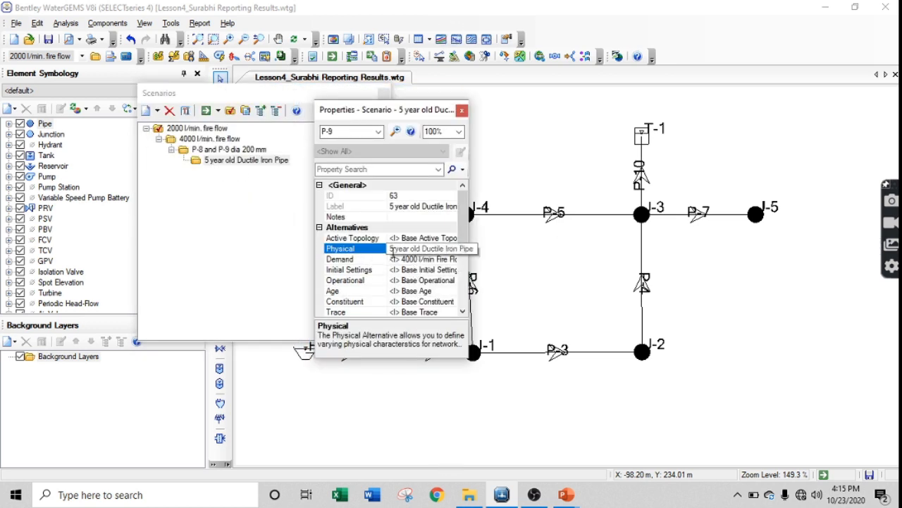
{"action": "left_click", "coordinate": [394, 251]}
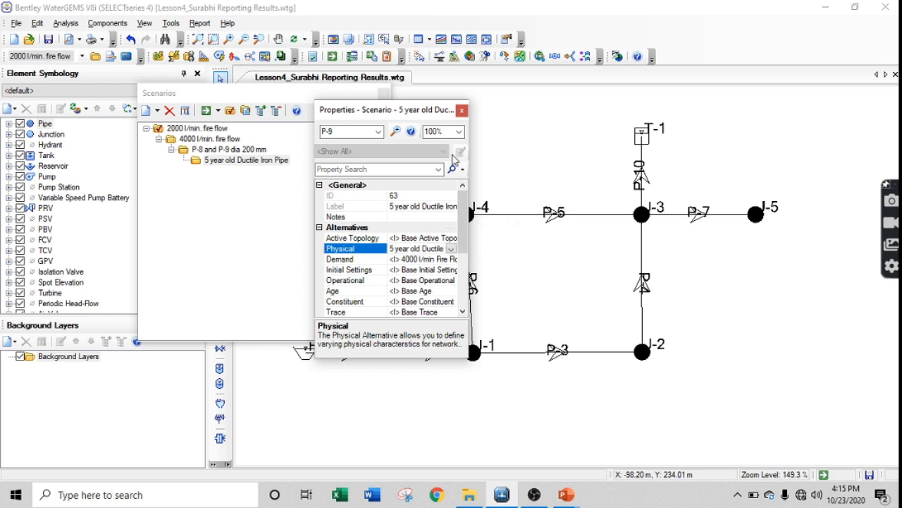
{"action": "left_click", "coordinate": [423, 259]}
{"action": "left_click", "coordinate": [431, 249]}
{"action": "left_click", "coordinate": [462, 110]}
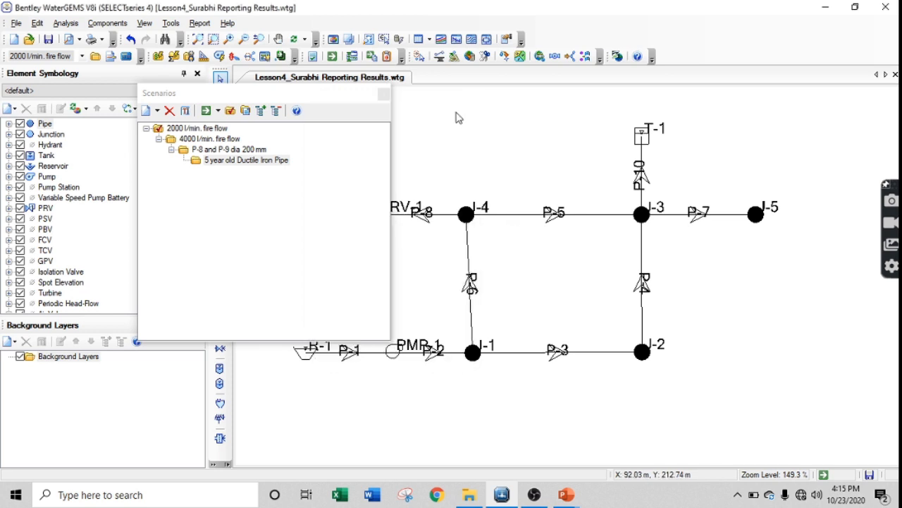
{"action": "left_click", "coordinate": [383, 95]}
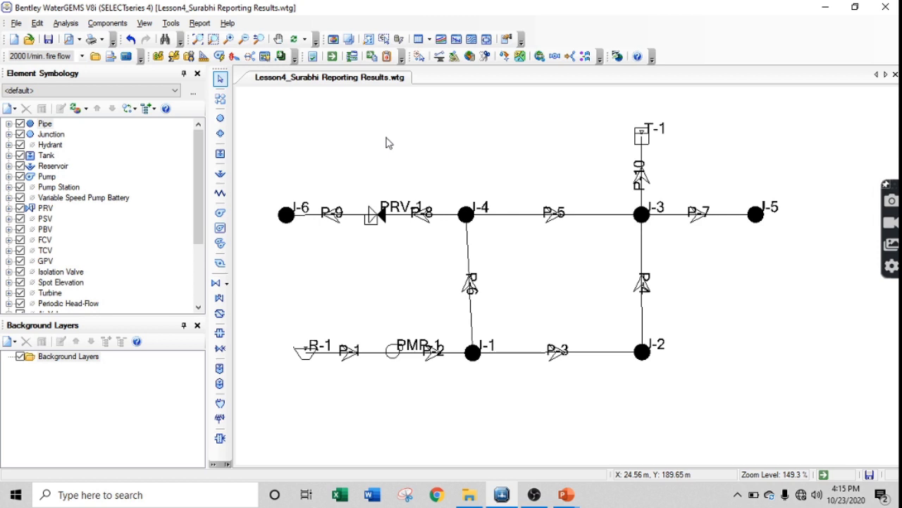
Open the pipe element table report and select its Material column
{"action": "left_click", "coordinate": [200, 24]}
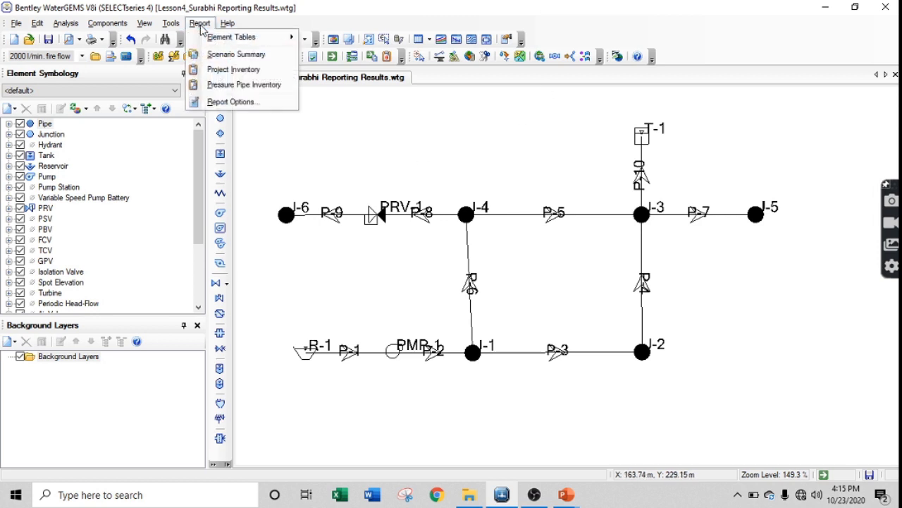
{"action": "mouse_move", "coordinate": [233, 36]}
{"action": "left_click", "coordinate": [316, 67]}
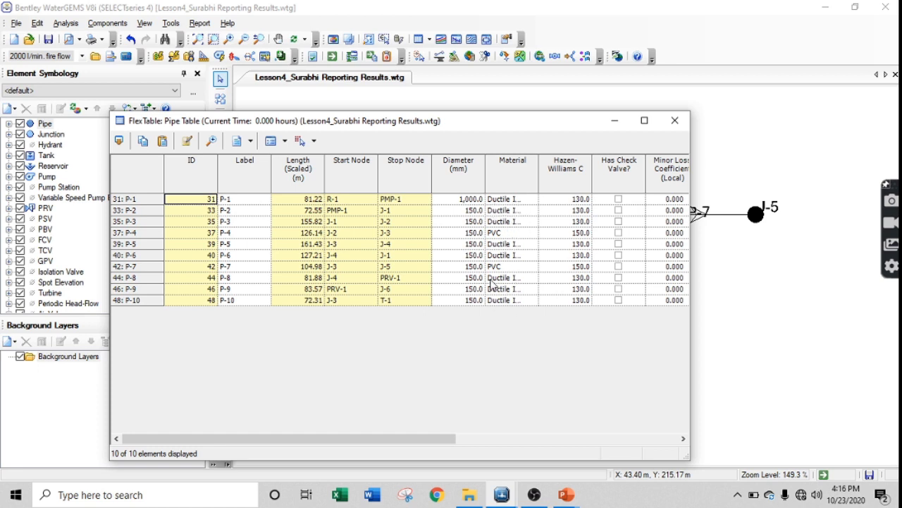
{"action": "left_click", "coordinate": [513, 169]}
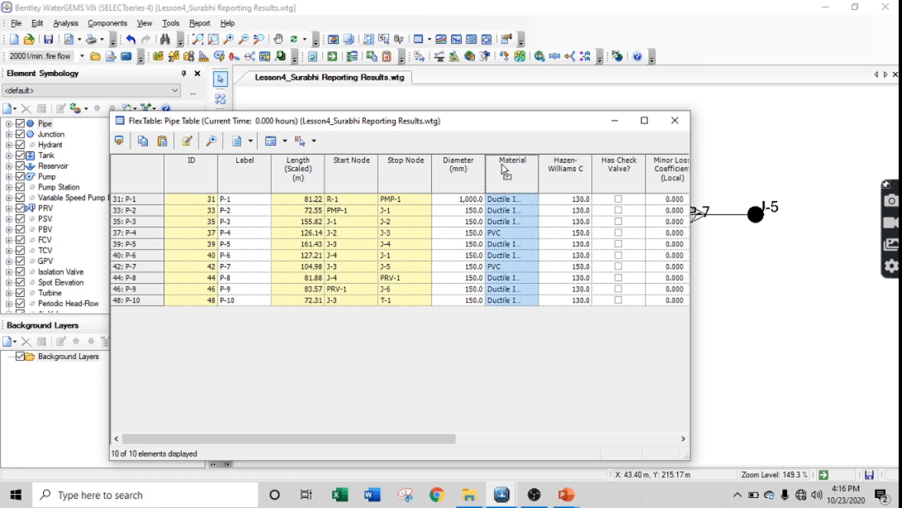
{"action": "right_click", "coordinate": [503, 165]}
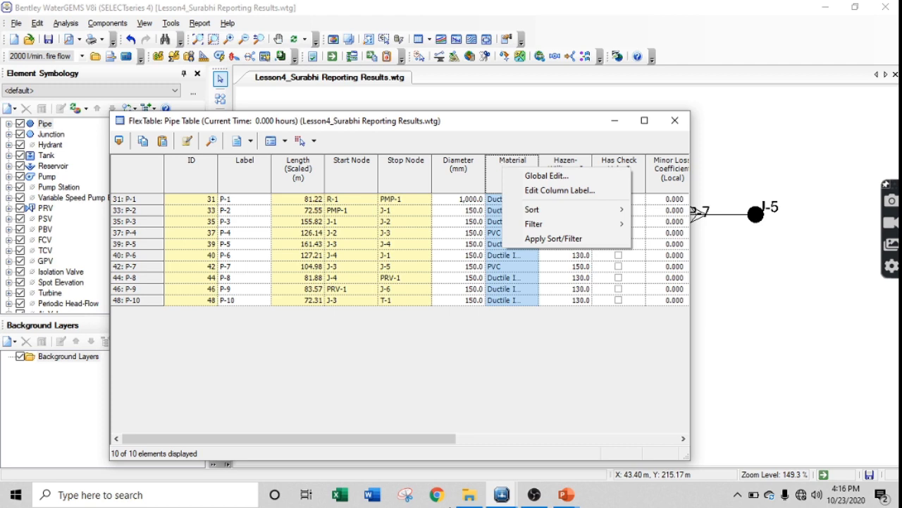
{"action": "left_click", "coordinate": [534, 494]}
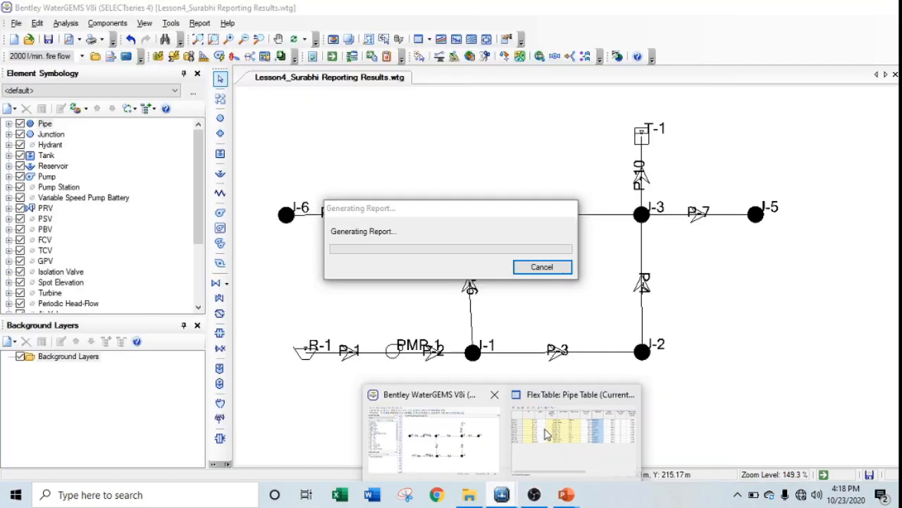
{"action": "left_click", "coordinate": [547, 433]}
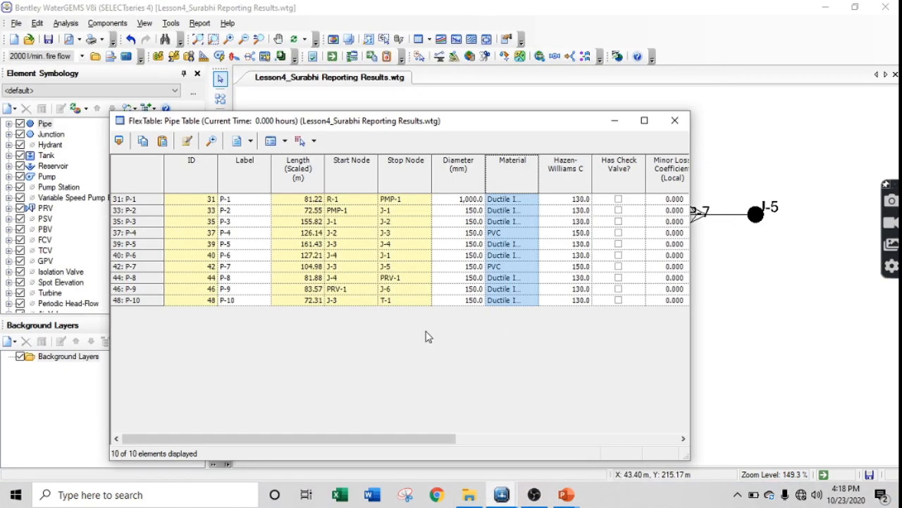
Start a custom filter for the pipe table and add the Material field to the query
{"action": "right_click", "coordinate": [512, 166]}
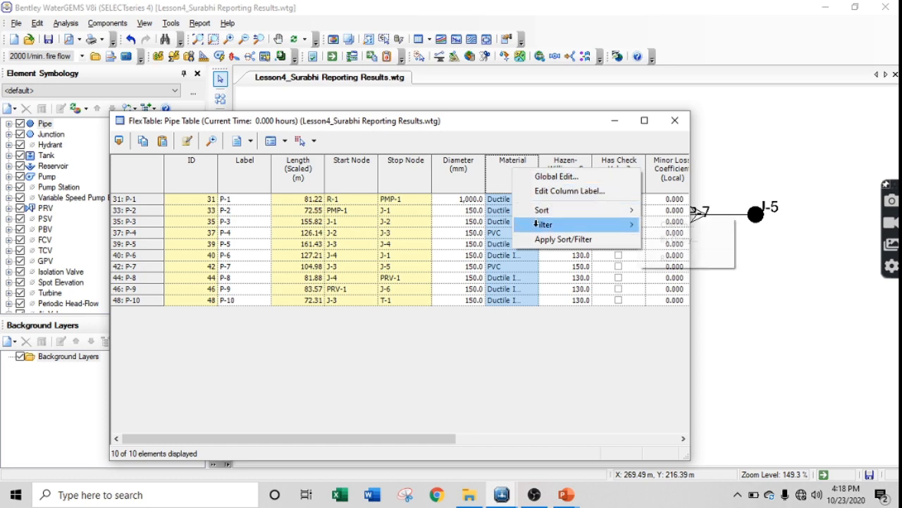
{"action": "mouse_move", "coordinate": [630, 223]}
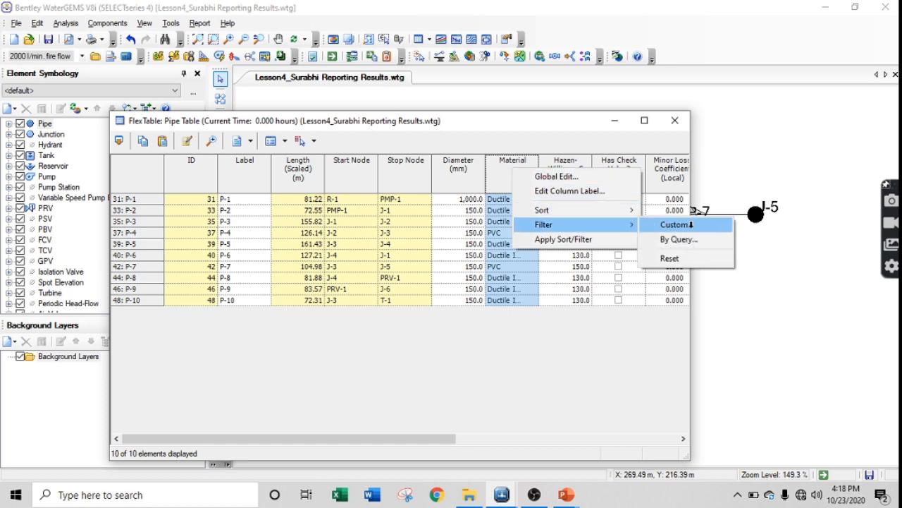
{"action": "left_click", "coordinate": [691, 224]}
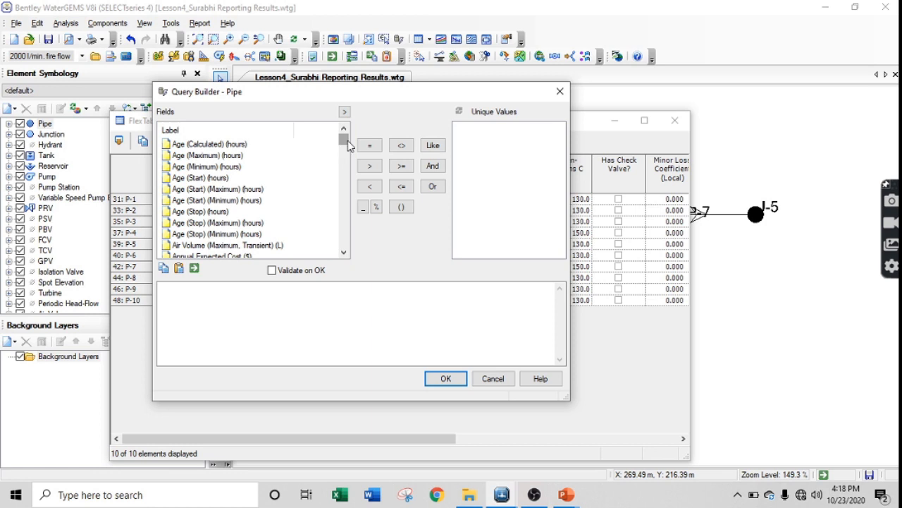
{"action": "left_click", "coordinate": [239, 191]}
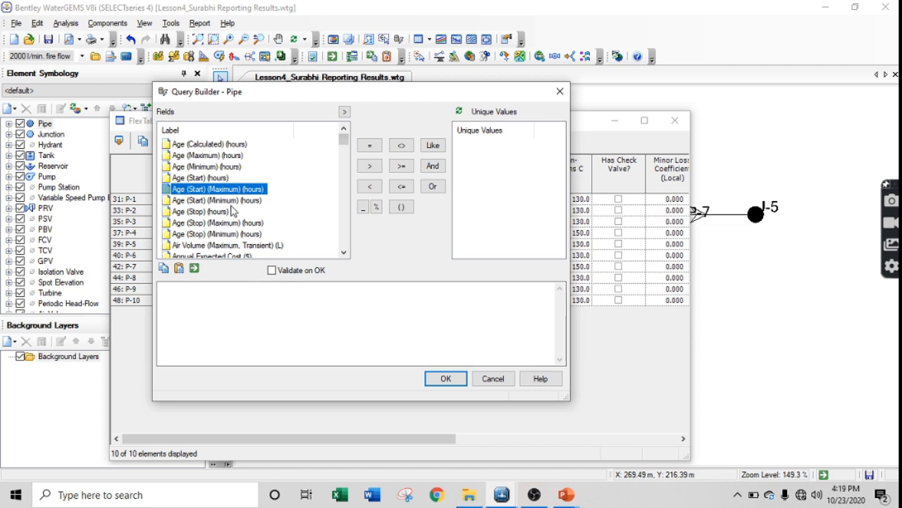
{"action": "scroll", "coordinate": [255, 194], "scroll_direction": "down", "scroll_amount": 3}
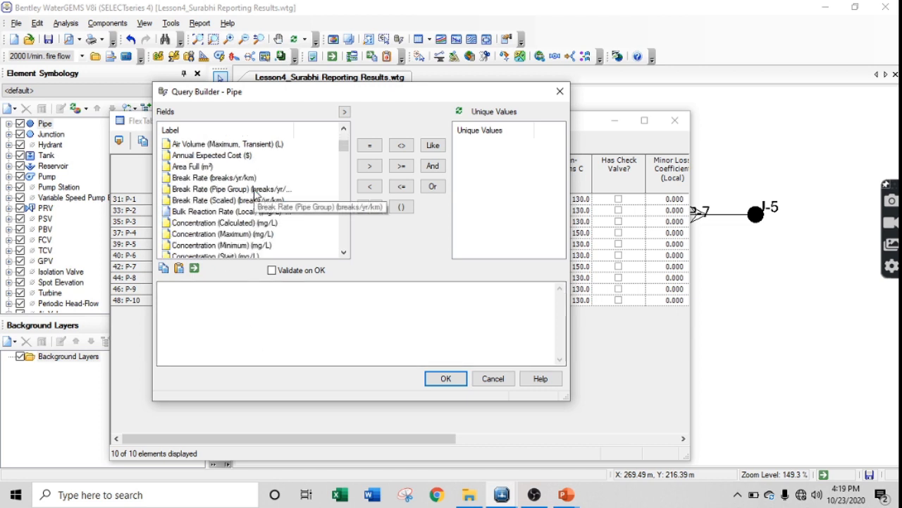
{"action": "scroll", "coordinate": [255, 178], "scroll_direction": "up", "scroll_amount": 3}
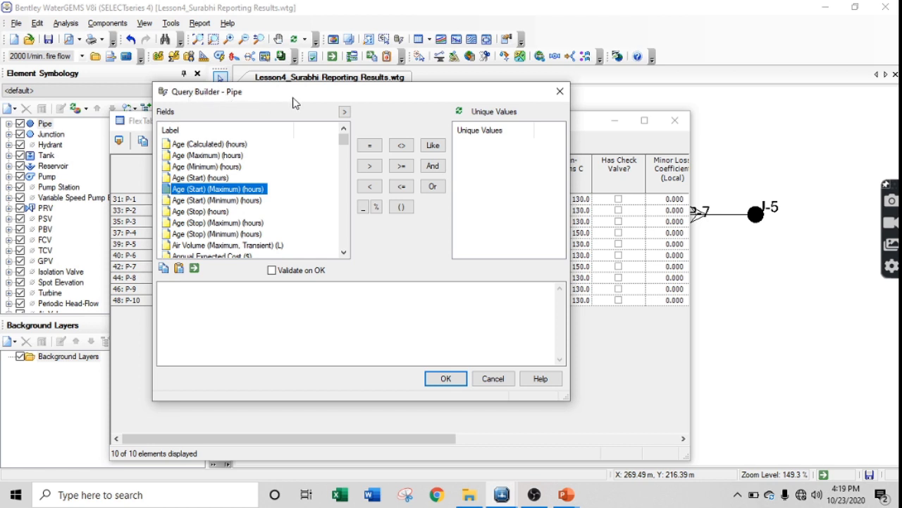
{"action": "scroll", "coordinate": [214, 196], "scroll_direction": "down", "scroll_amount": 5}
{"action": "scroll", "coordinate": [216, 190], "scroll_direction": "down", "scroll_amount": 9}
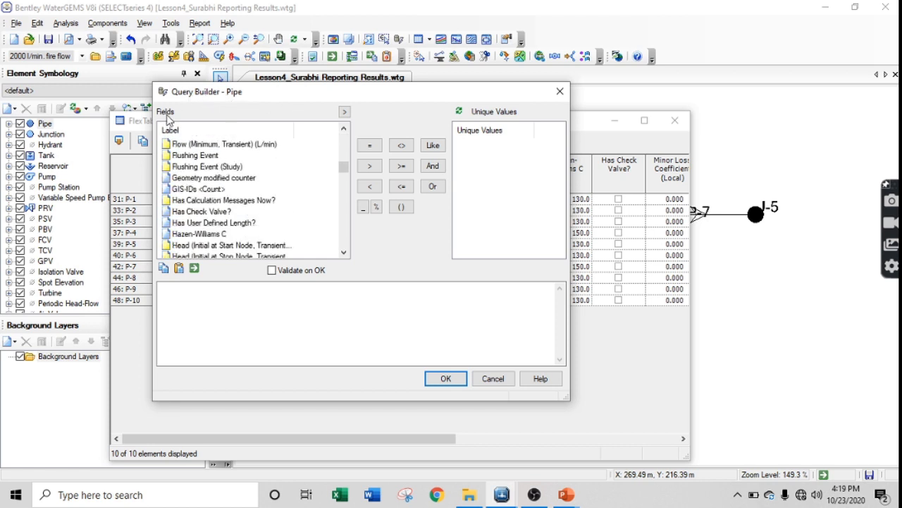
{"action": "scroll", "coordinate": [185, 162], "scroll_direction": "down", "scroll_amount": 8}
{"action": "scroll", "coordinate": [194, 204], "scroll_direction": "down", "scroll_amount": 2}
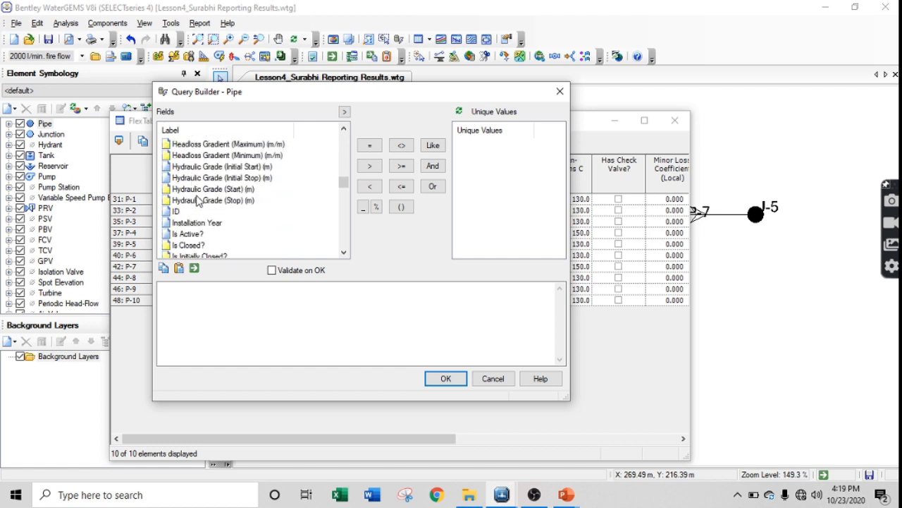
{"action": "scroll", "coordinate": [200, 196], "scroll_direction": "down", "scroll_amount": 4}
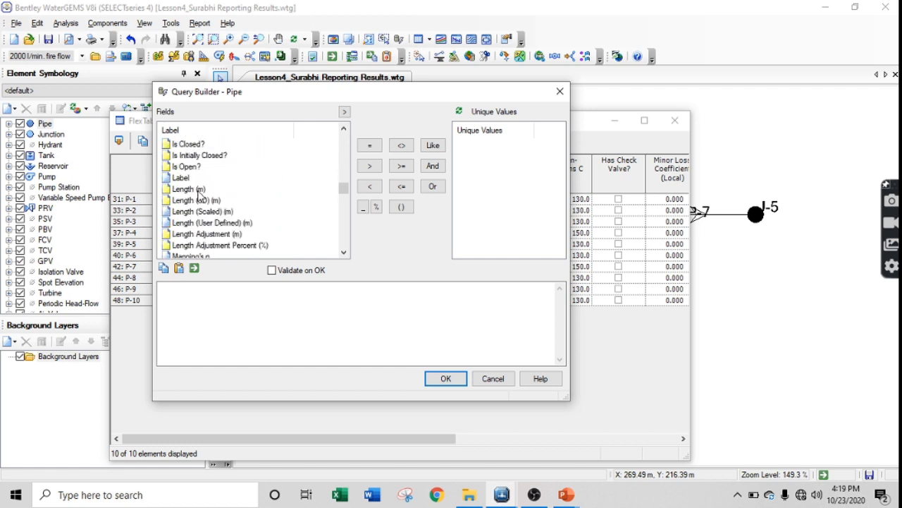
{"action": "left_click", "coordinate": [186, 234]}
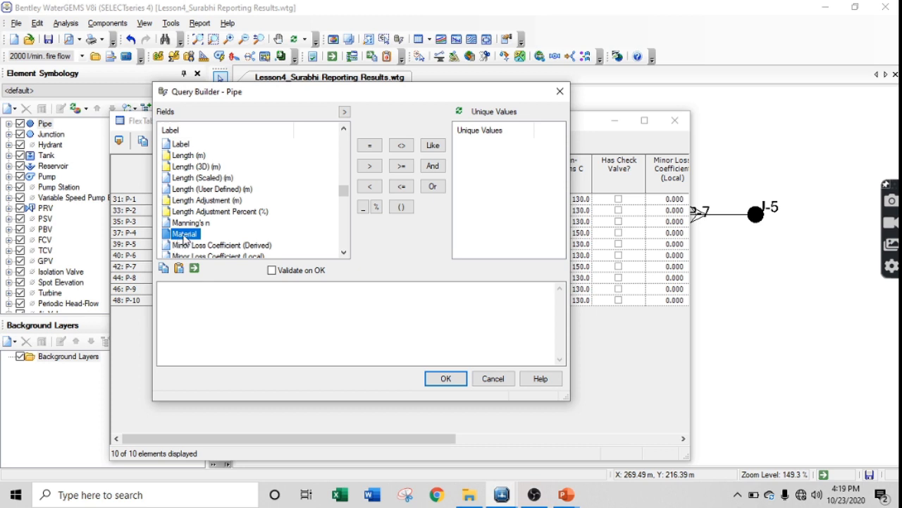
{"action": "double_click", "coordinate": [184, 235]}
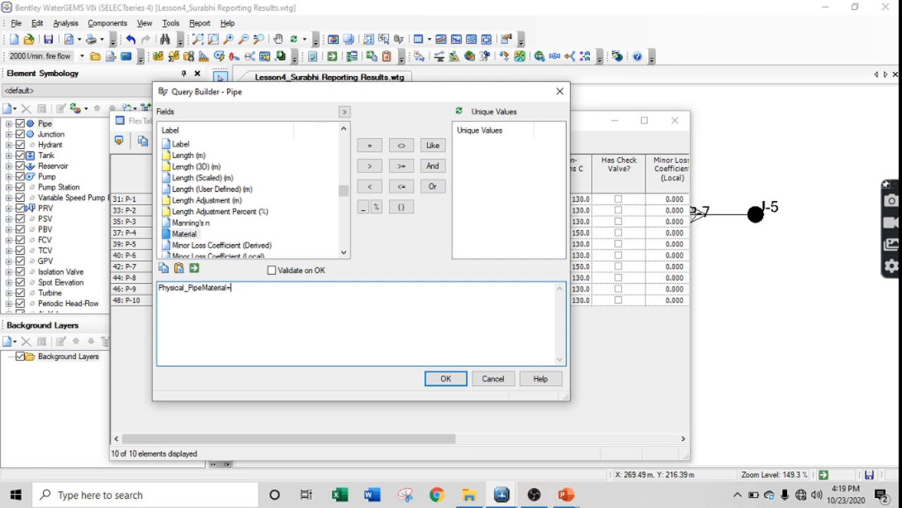
Complete the filter query as Physical_PipeMaterial = 'Ductile Iron' using the field's unique values, and apply it
{"action": "left_click", "coordinate": [369, 145]}
{"action": "left_click", "coordinate": [459, 112]}
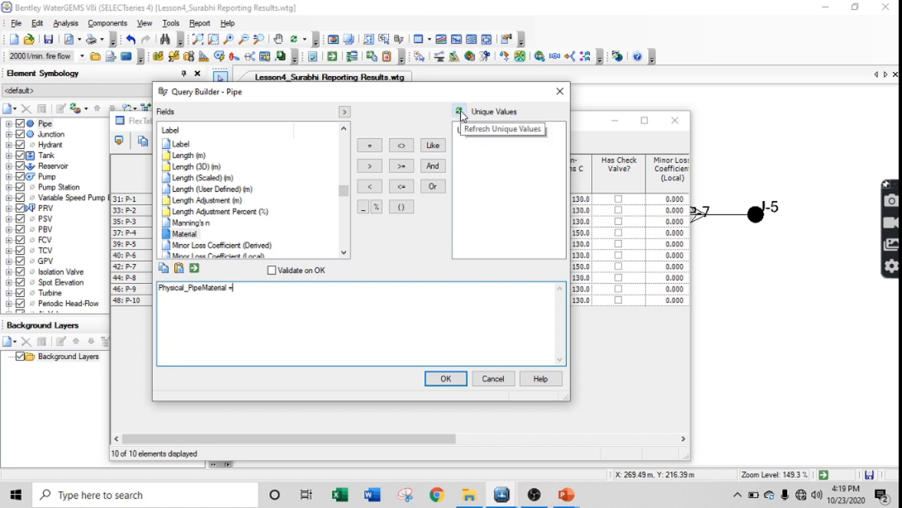
{"action": "left_click", "coordinate": [459, 114]}
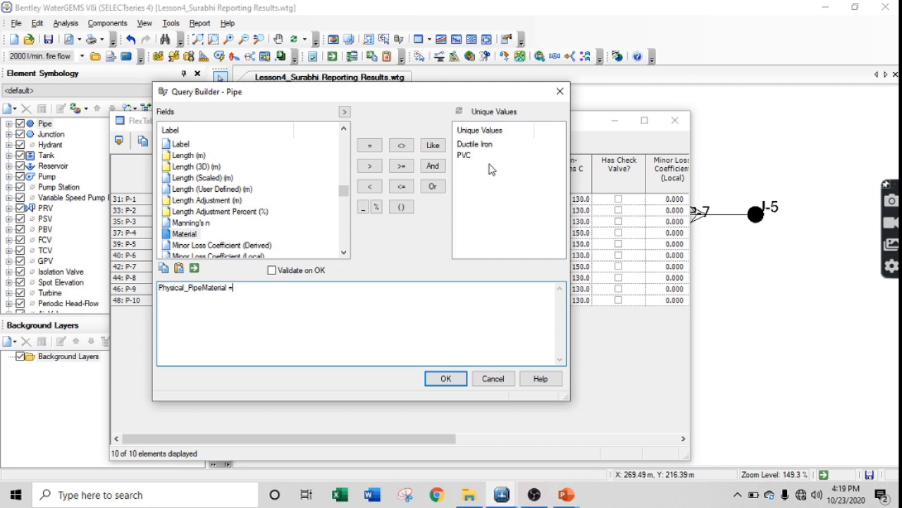
{"action": "double_click", "coordinate": [472, 146]}
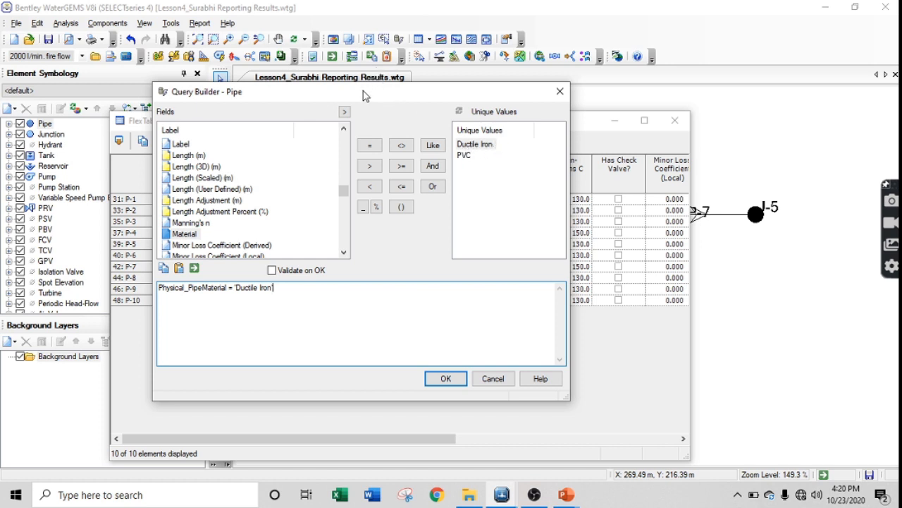
{"action": "left_click_drag", "start_coordinate": [363, 91], "coordinate": [259, 92]}
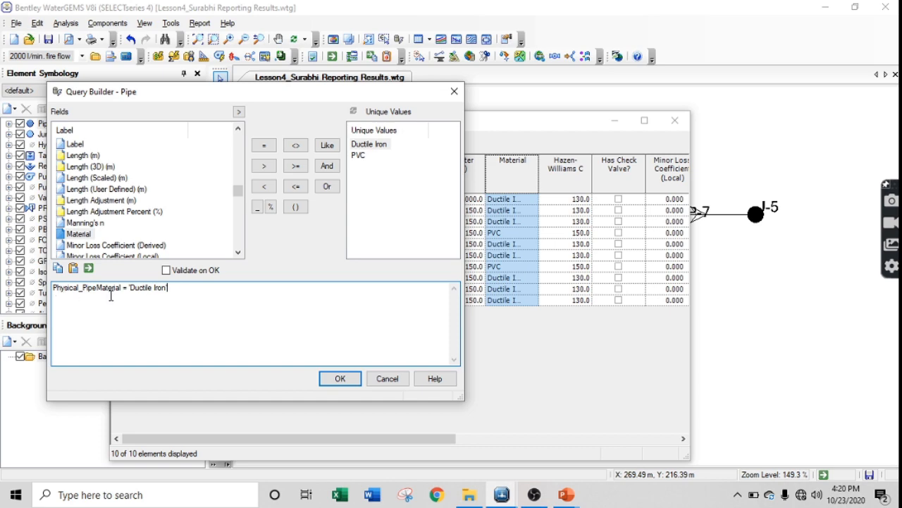
{"action": "left_click", "coordinate": [341, 379]}
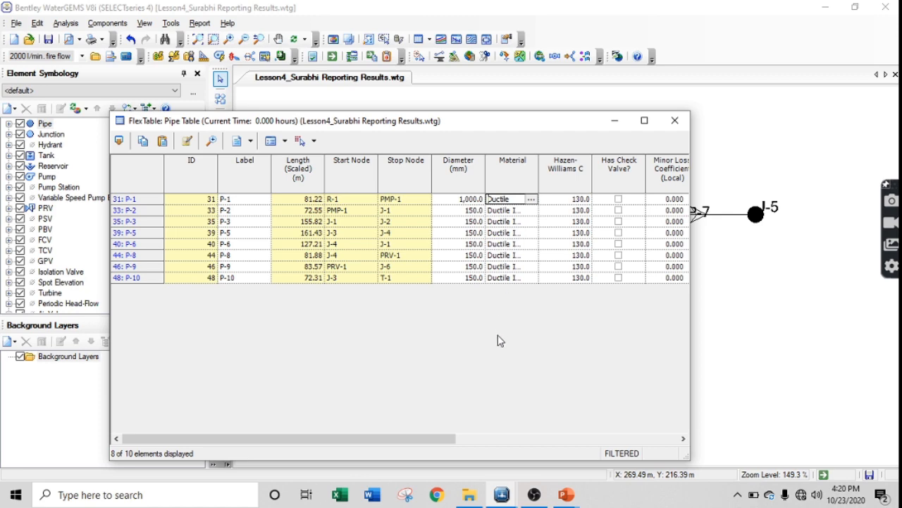
{"action": "left_click", "coordinate": [538, 499]}
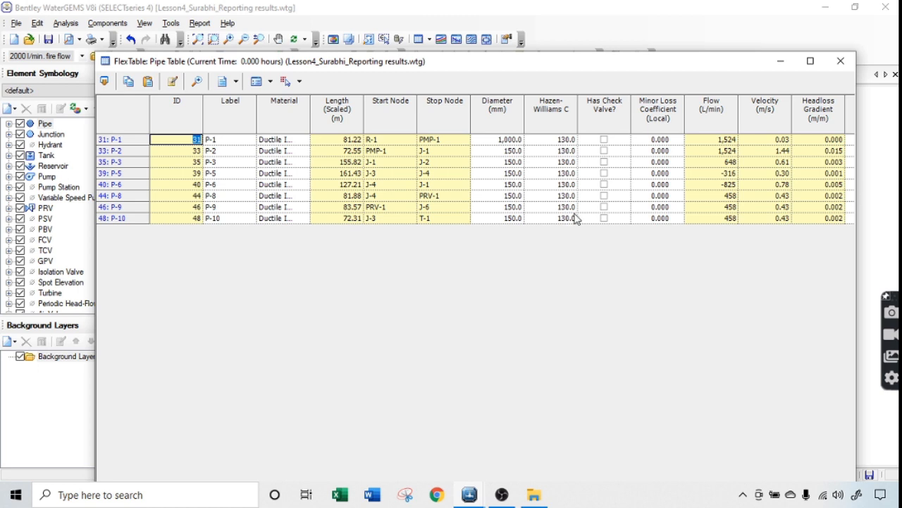
Globally edit the Hazen-Williams C column, setting the value to 120 for the filtered ductile iron pipes
{"action": "right_click", "coordinate": [554, 120]}
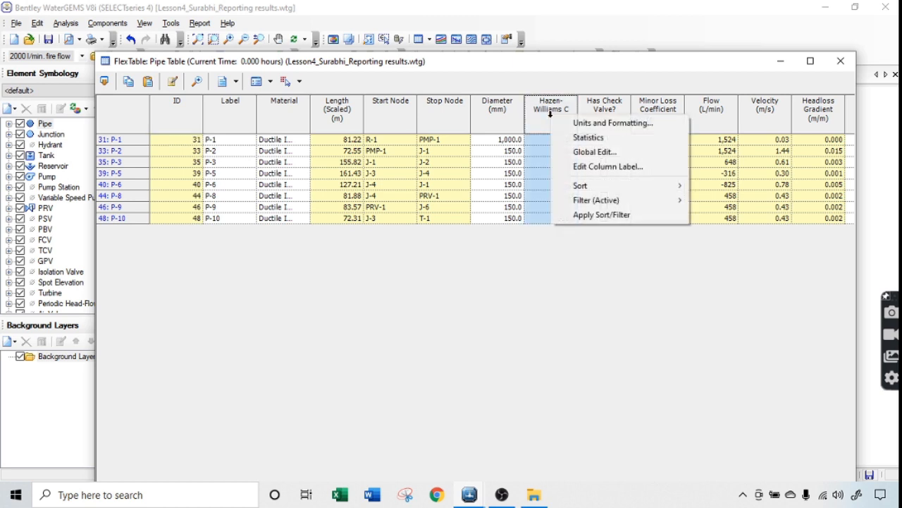
{"action": "left_click", "coordinate": [578, 151]}
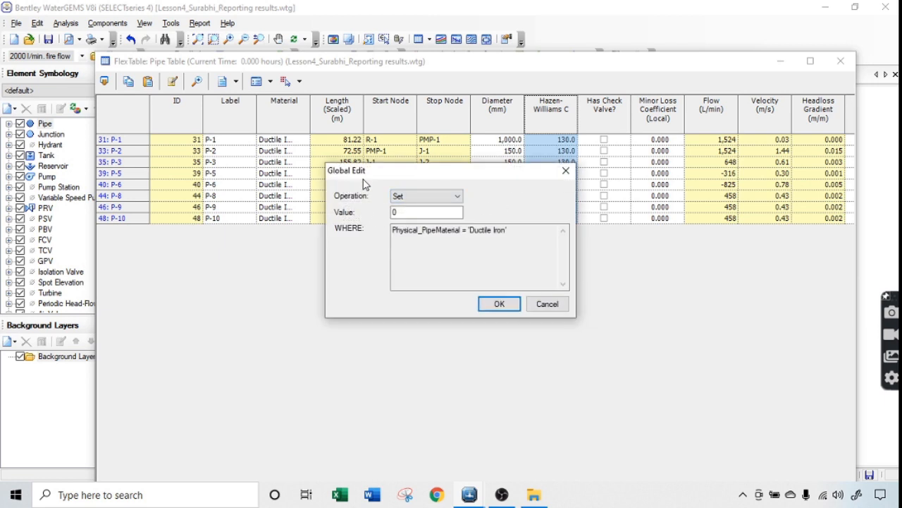
{"action": "left_click", "coordinate": [458, 230]}
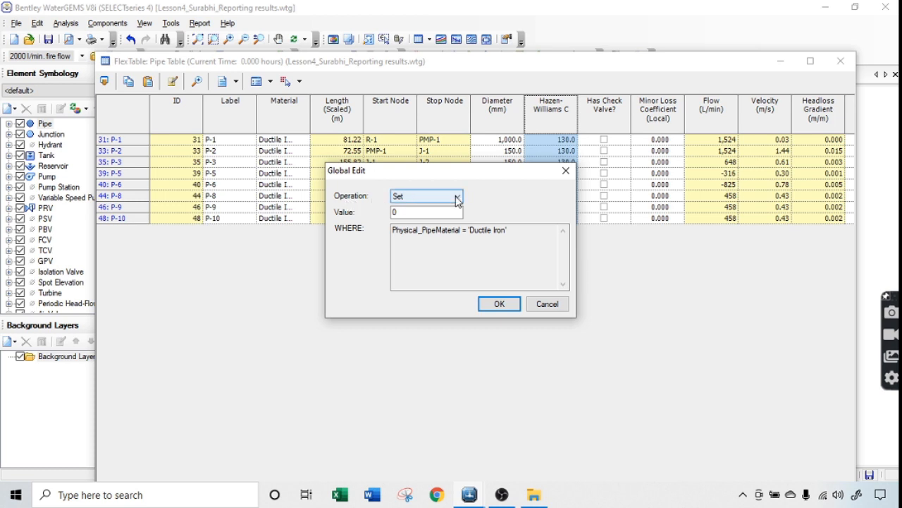
{"action": "left_click", "coordinate": [399, 213]}
{"action": "double_click", "coordinate": [399, 212]}
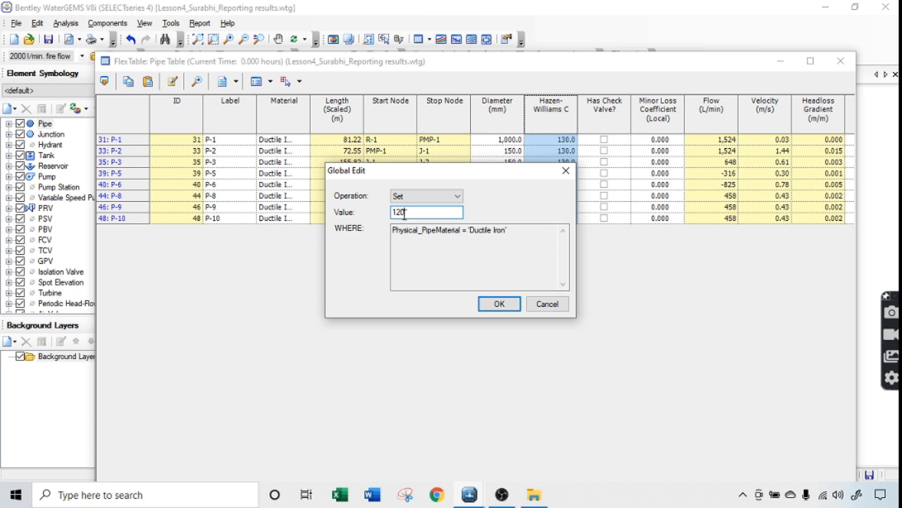
{"action": "left_click", "coordinate": [497, 304]}
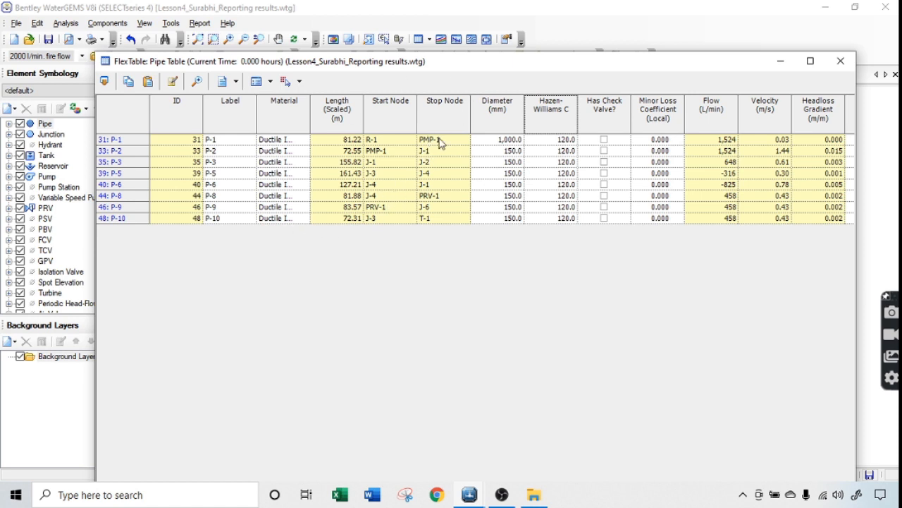
Reset the active filter on the pipe table and confirm the reset
{"action": "right_click", "coordinate": [410, 118]}
{"action": "mouse_move", "coordinate": [427, 158]}
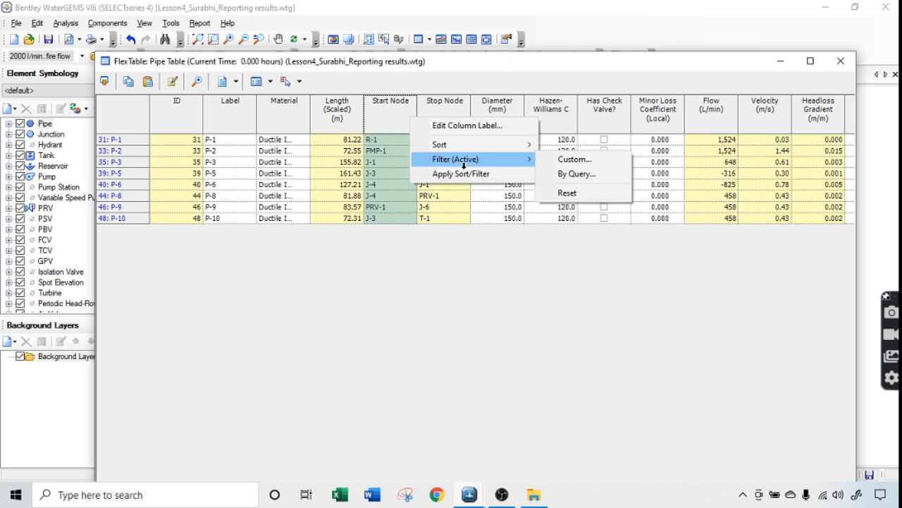
{"action": "left_click", "coordinate": [577, 193]}
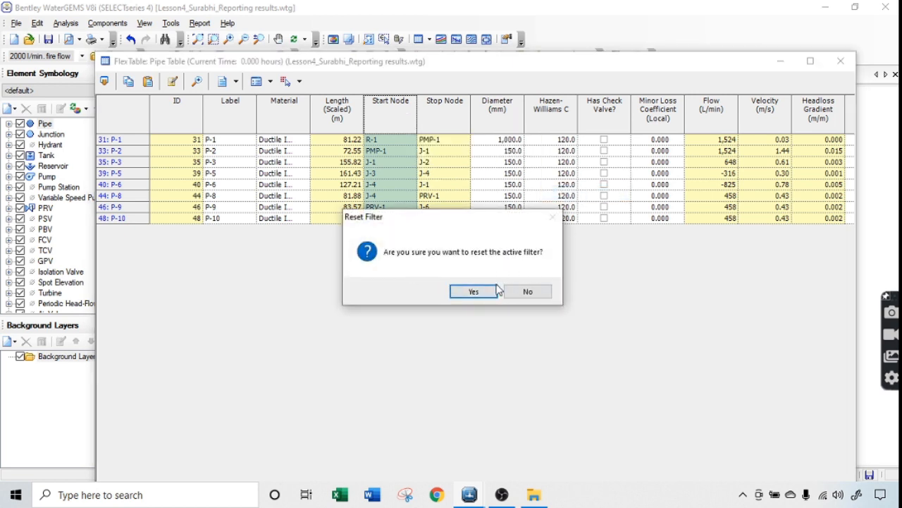
{"action": "left_click", "coordinate": [474, 292]}
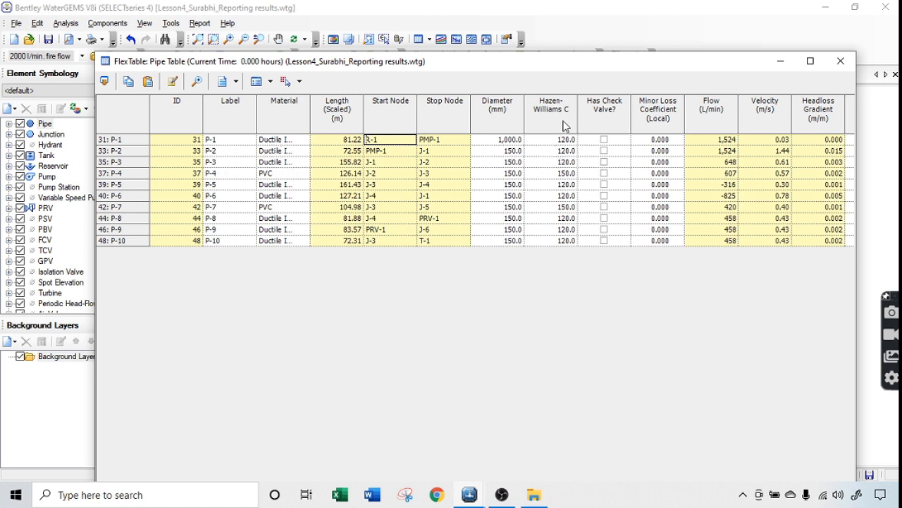
Check the Hazen-Williams C values of PVC pipes P-4 and P-7, and close the pipe table and the FlexTables manager
{"action": "double_click", "coordinate": [567, 174]}
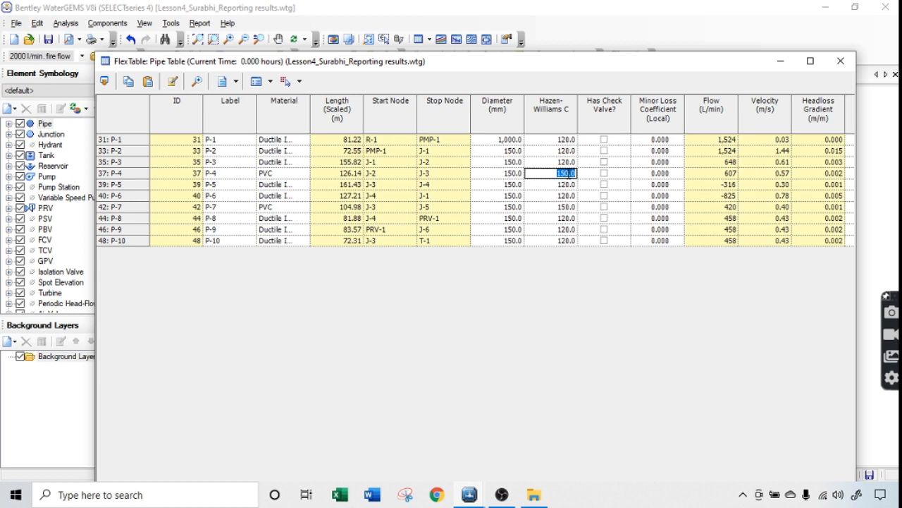
{"action": "double_click", "coordinate": [558, 208]}
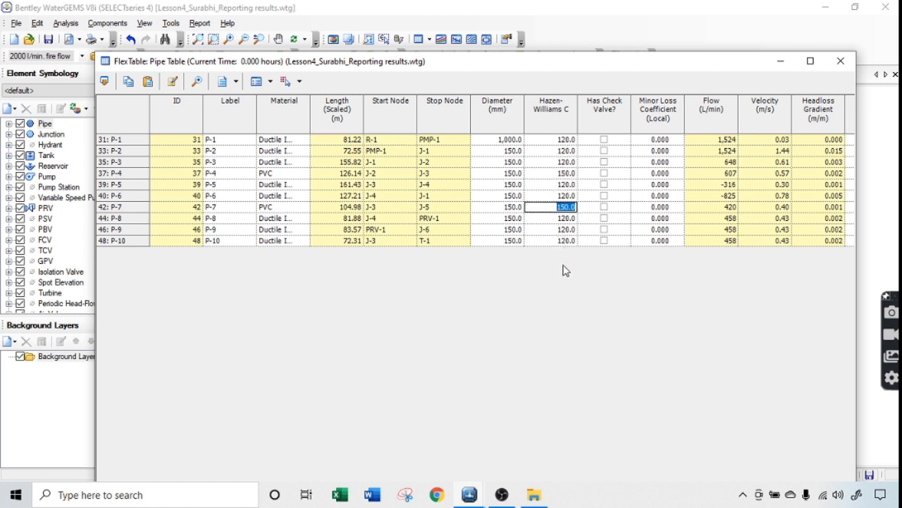
{"action": "left_click", "coordinate": [838, 64]}
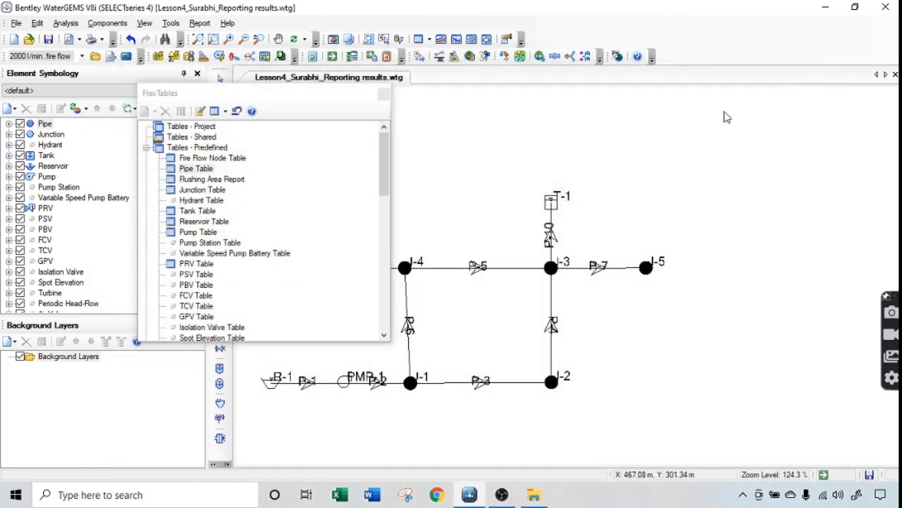
{"action": "left_click", "coordinate": [383, 93]}
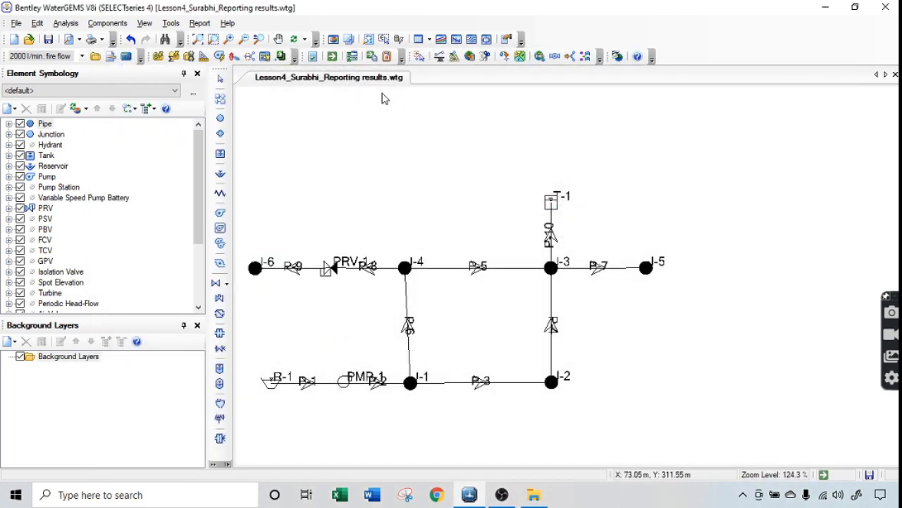
Reopen the predefined Pipe Table from the FlexTables manager
{"action": "left_click", "coordinate": [418, 39]}
{"action": "left_click", "coordinate": [211, 170]}
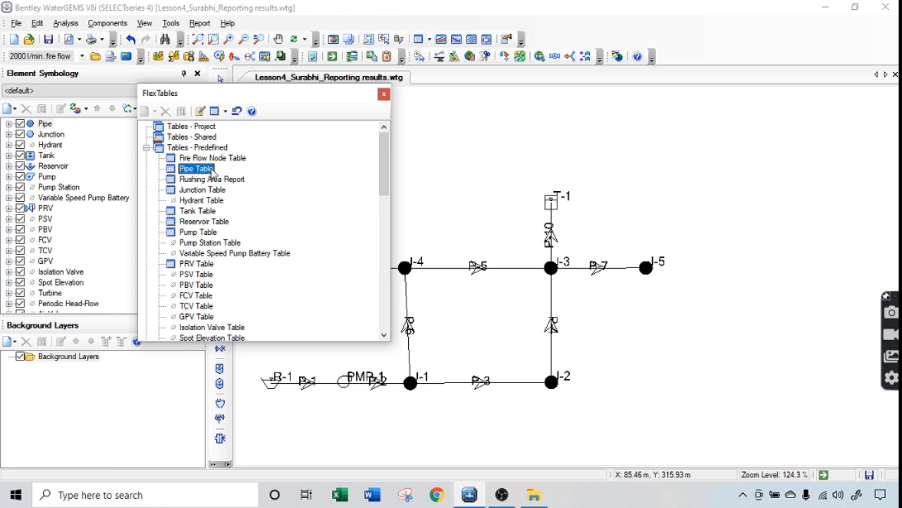
{"action": "double_click", "coordinate": [211, 170]}
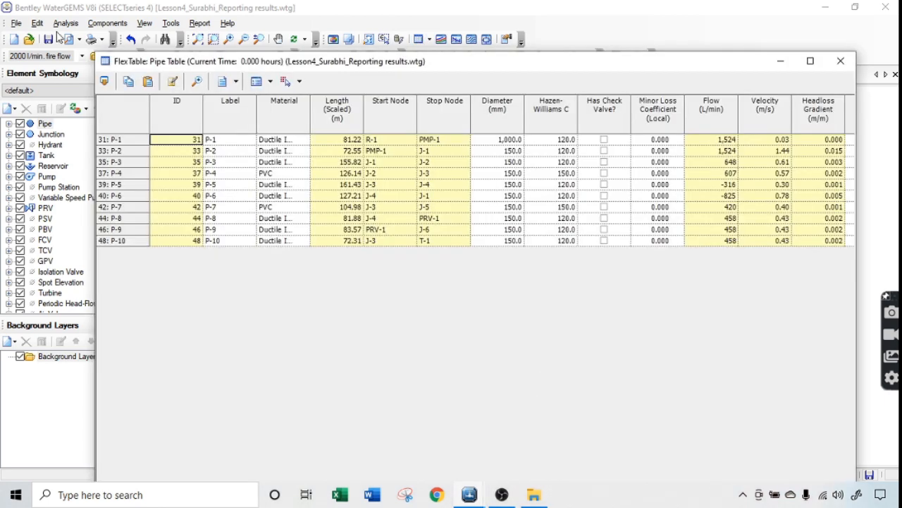
Open the column editor of the pipe table and look through its available columns
{"action": "left_click", "coordinate": [174, 83]}
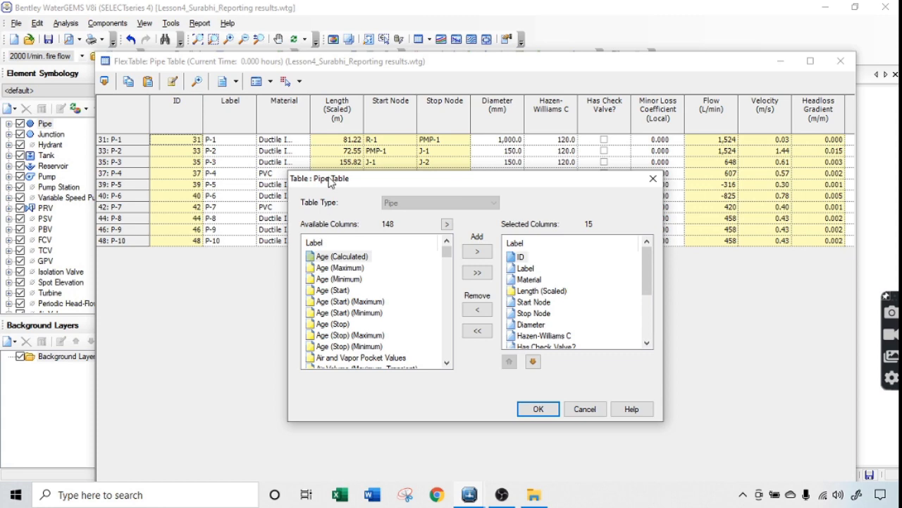
{"action": "left_click_drag", "start_coordinate": [330, 182], "coordinate": [322, 152]}
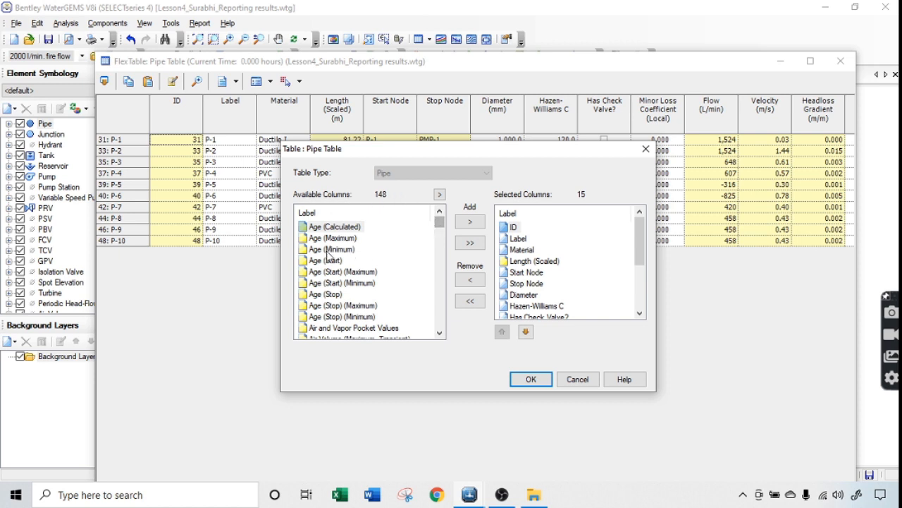
{"action": "scroll", "coordinate": [331, 282], "scroll_direction": "down", "scroll_amount": 6}
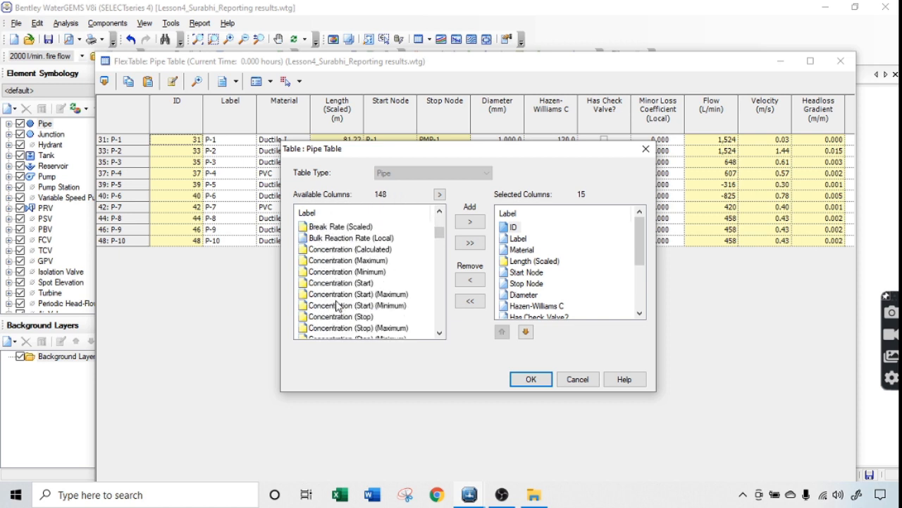
{"action": "scroll", "coordinate": [337, 306], "scroll_direction": "down", "scroll_amount": 18}
{"action": "scroll", "coordinate": [344, 297], "scroll_direction": "up", "scroll_amount": 6}
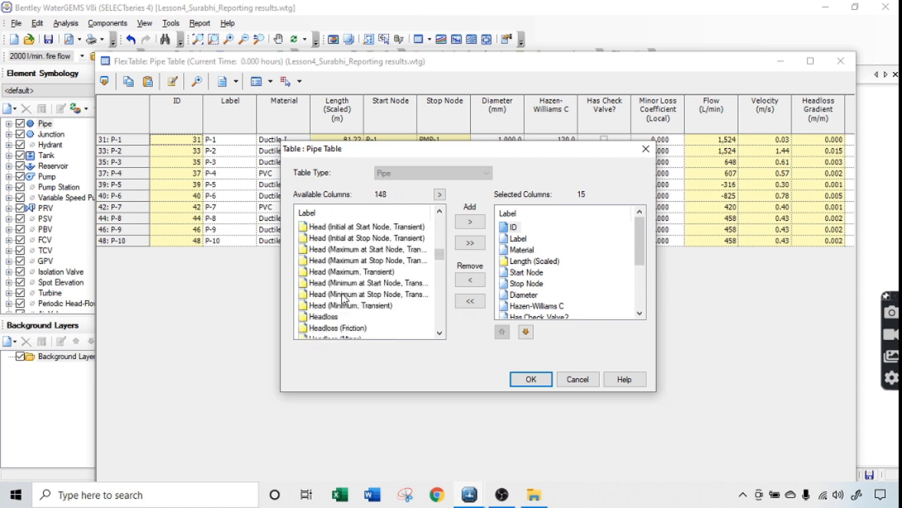
{"action": "scroll", "coordinate": [343, 298], "scroll_direction": "up", "scroll_amount": 12}
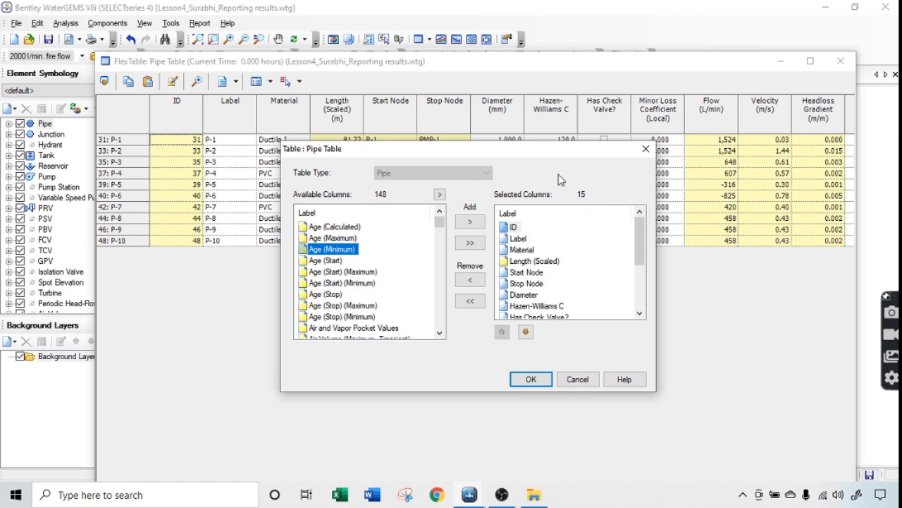
Compare the selected columns, from ID to Length (User Defined), with the columns shown in the pipe table
{"action": "left_click_drag", "start_coordinate": [556, 149], "coordinate": [357, 246]}
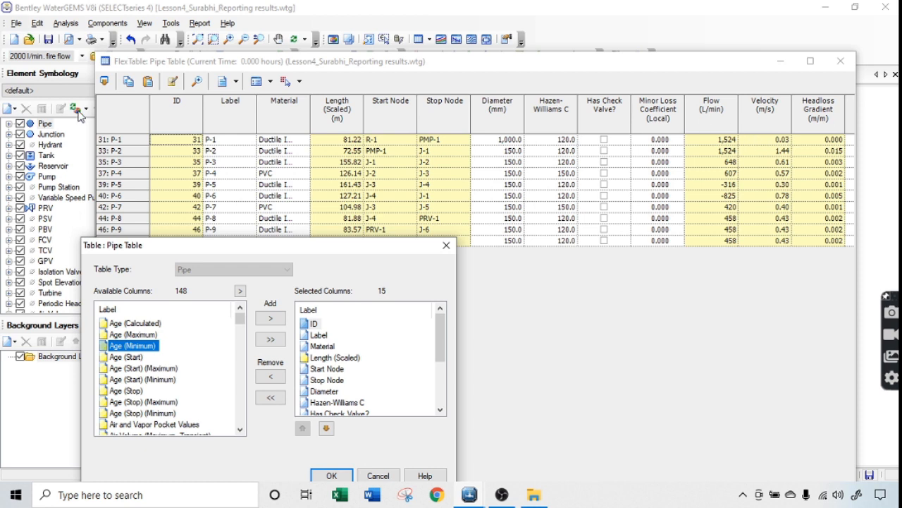
{"action": "left_click", "coordinate": [311, 324]}
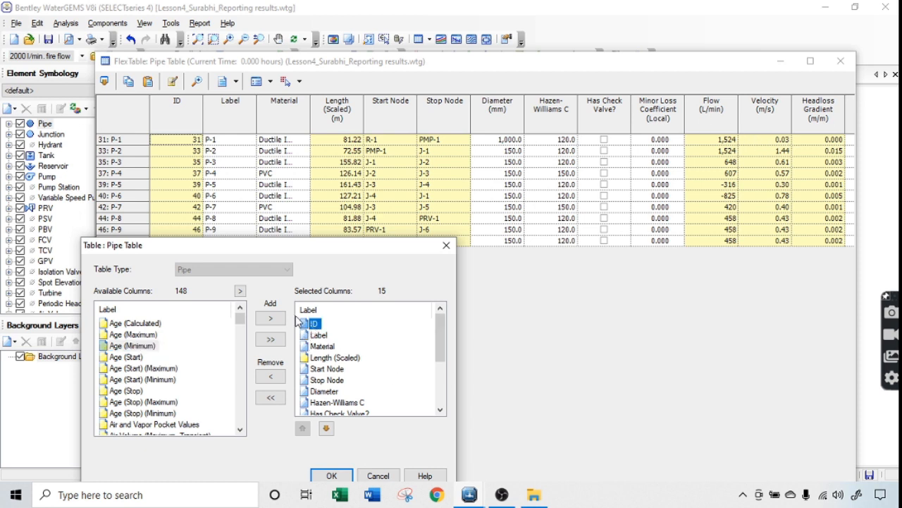
{"action": "left_click", "coordinate": [318, 334]}
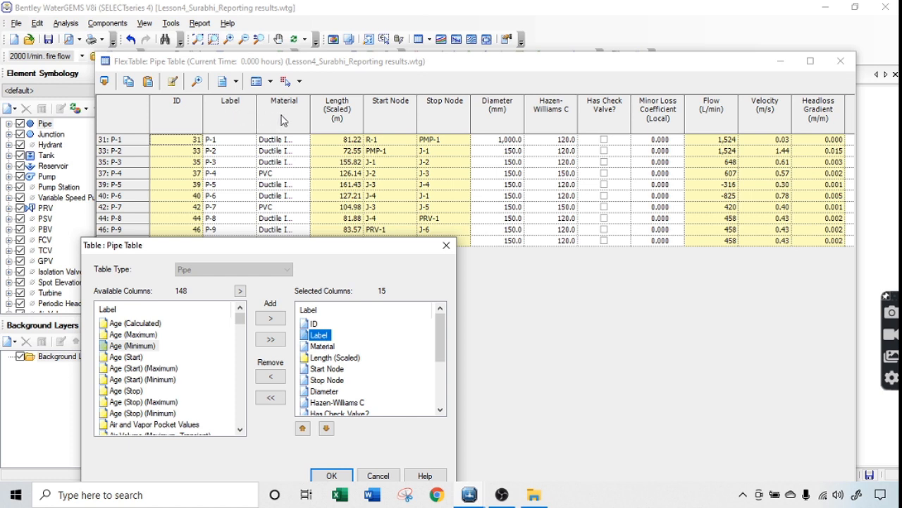
{"action": "left_click", "coordinate": [346, 358]}
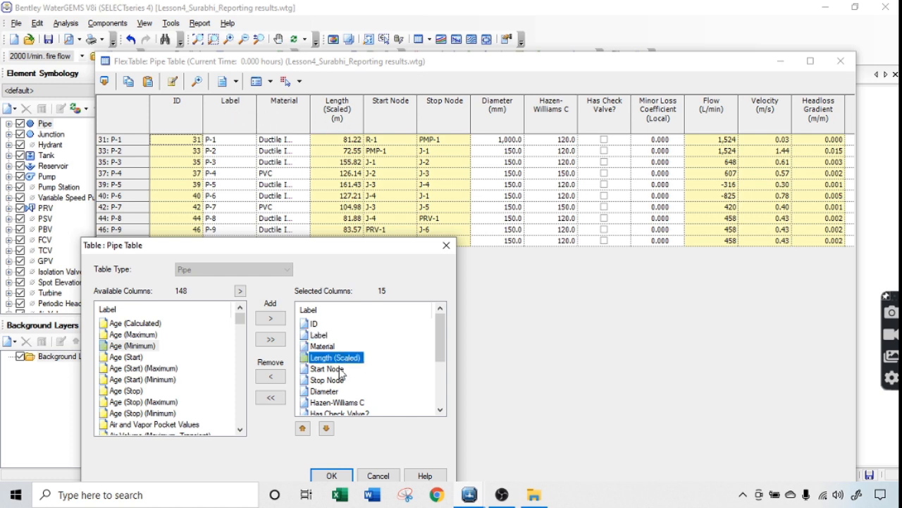
{"action": "left_click", "coordinate": [339, 369]}
{"action": "left_click", "coordinate": [335, 380]}
{"action": "scroll", "coordinate": [335, 386], "scroll_direction": "down", "scroll_amount": 3}
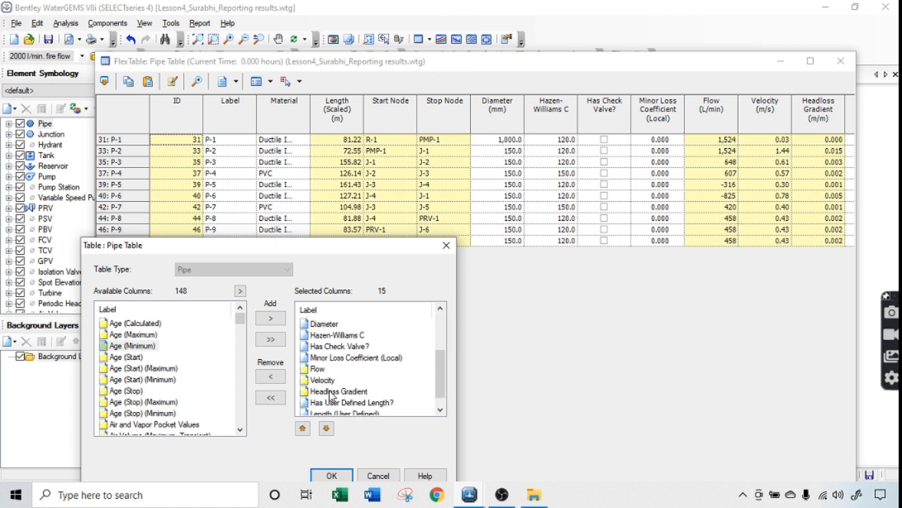
{"action": "scroll", "coordinate": [335, 387], "scroll_direction": "up", "scroll_amount": 3}
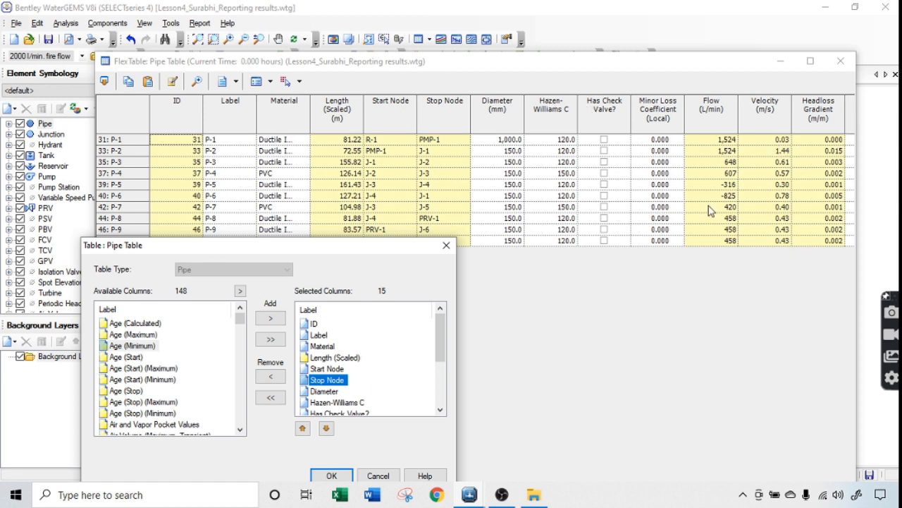
{"action": "left_click_drag", "start_coordinate": [294, 256], "coordinate": [333, 214]}
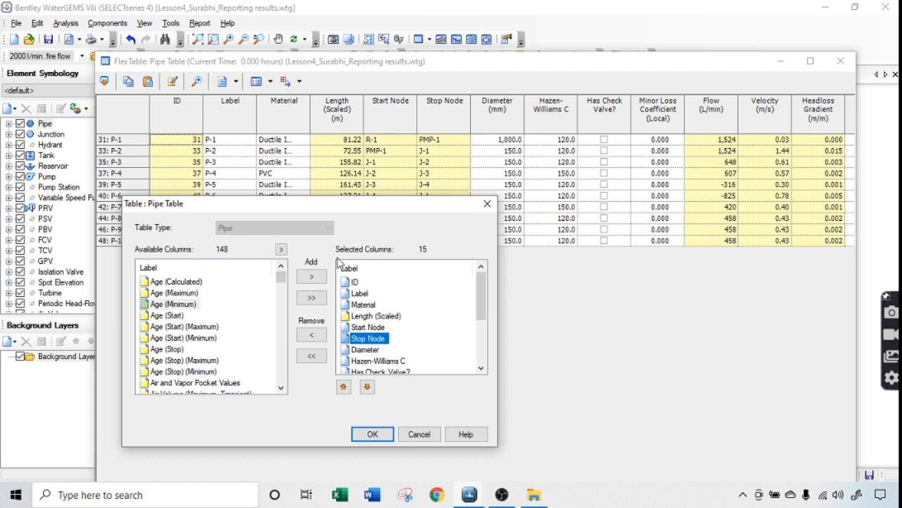
{"action": "left_click", "coordinate": [363, 305]}
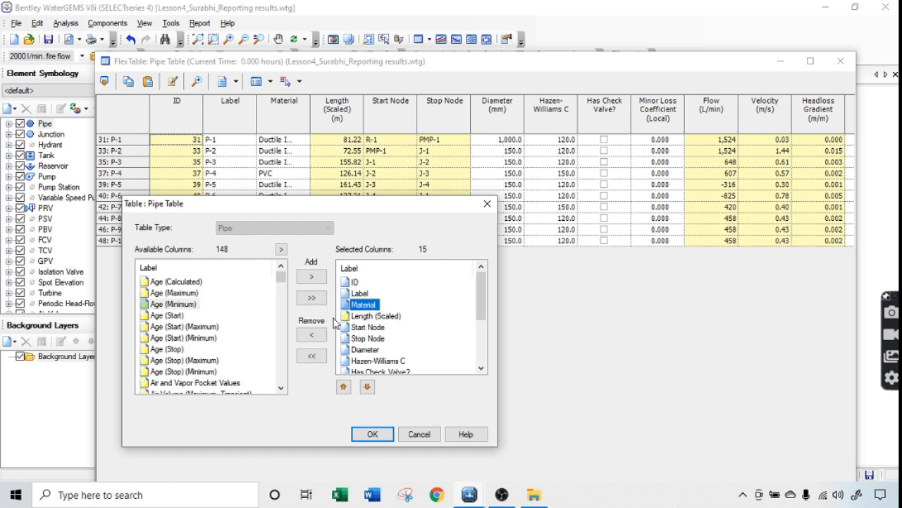
{"action": "scroll", "coordinate": [361, 323], "scroll_direction": "down", "scroll_amount": 2}
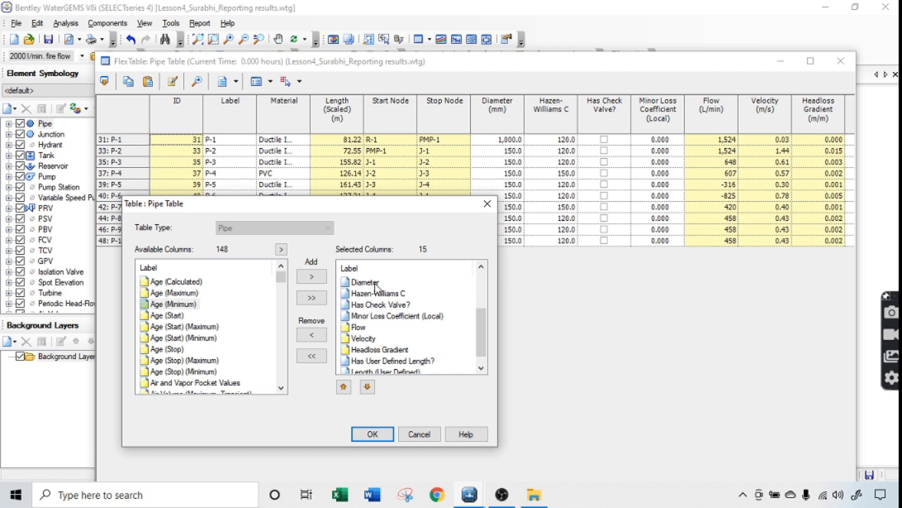
{"action": "scroll", "coordinate": [378, 342], "scroll_direction": "down", "scroll_amount": 1}
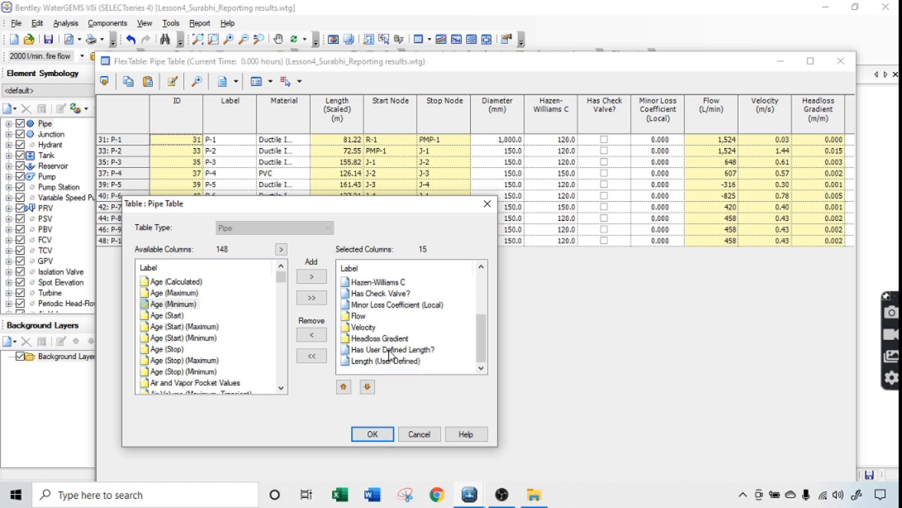
Examine the full list of available pipe columns down to Zone, and return to its beginning
{"action": "left_click", "coordinate": [285, 387]}
{"action": "left_click", "coordinate": [284, 388]}
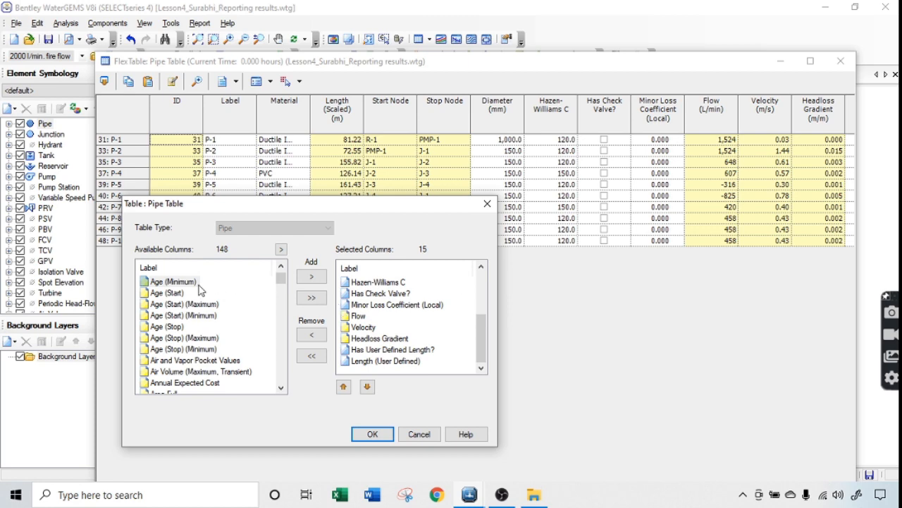
{"action": "left_click_drag", "start_coordinate": [165, 212], "coordinate": [293, 207]}
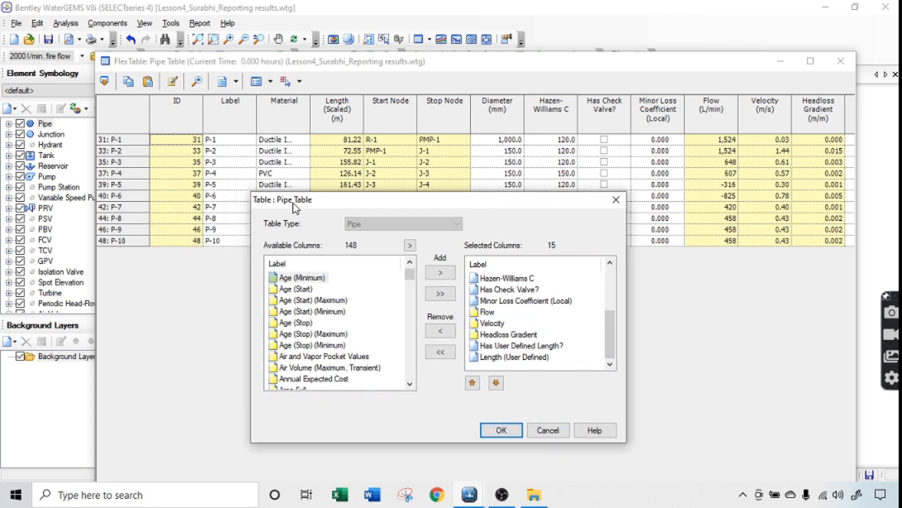
{"action": "scroll", "coordinate": [331, 356], "scroll_direction": "down", "scroll_amount": 4}
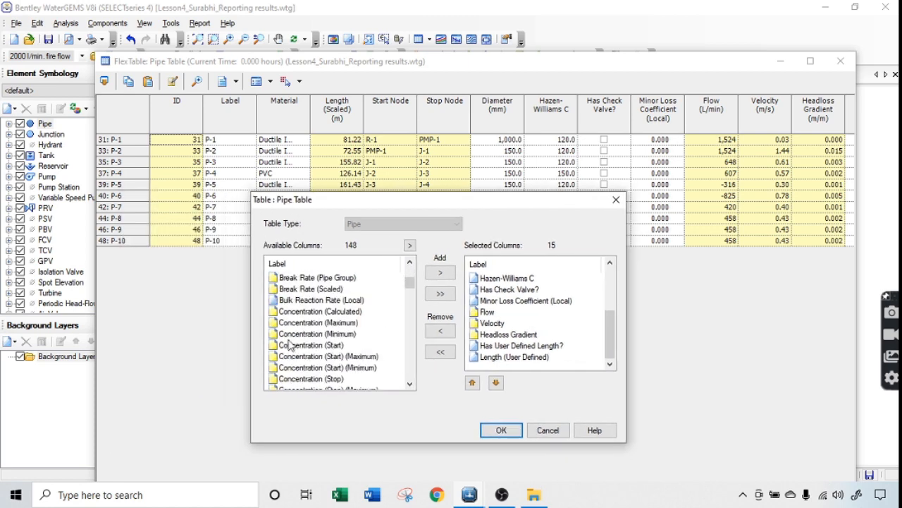
{"action": "scroll", "coordinate": [293, 346], "scroll_direction": "up", "scroll_amount": 2}
{"action": "scroll", "coordinate": [303, 338], "scroll_direction": "down", "scroll_amount": 14}
{"action": "scroll", "coordinate": [315, 323], "scroll_direction": "down", "scroll_amount": 12}
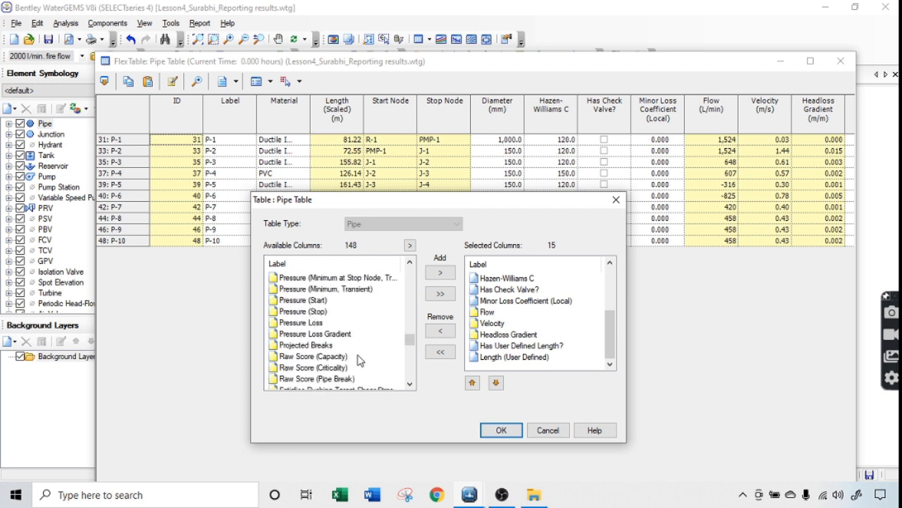
{"action": "scroll", "coordinate": [359, 356], "scroll_direction": "down", "scroll_amount": 9}
{"action": "scroll", "coordinate": [358, 354], "scroll_direction": "down", "scroll_amount": 5}
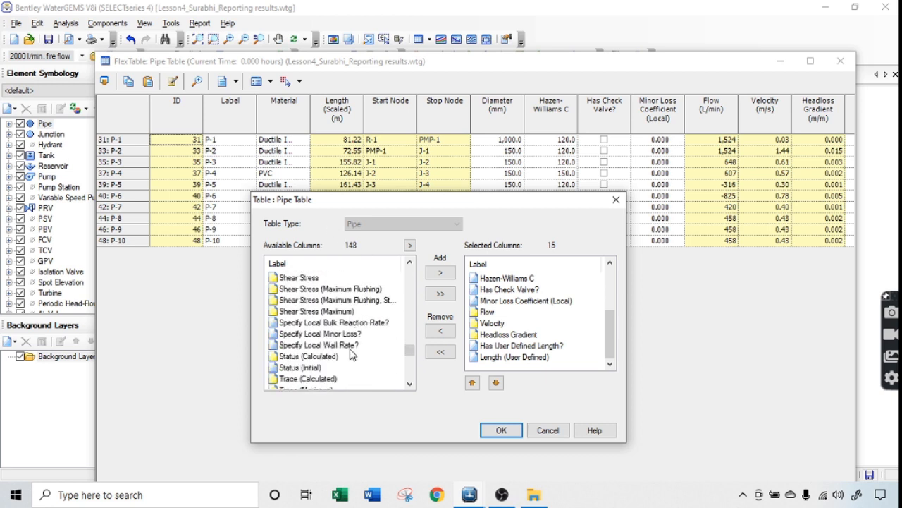
{"action": "scroll", "coordinate": [334, 373], "scroll_direction": "down", "scroll_amount": 7}
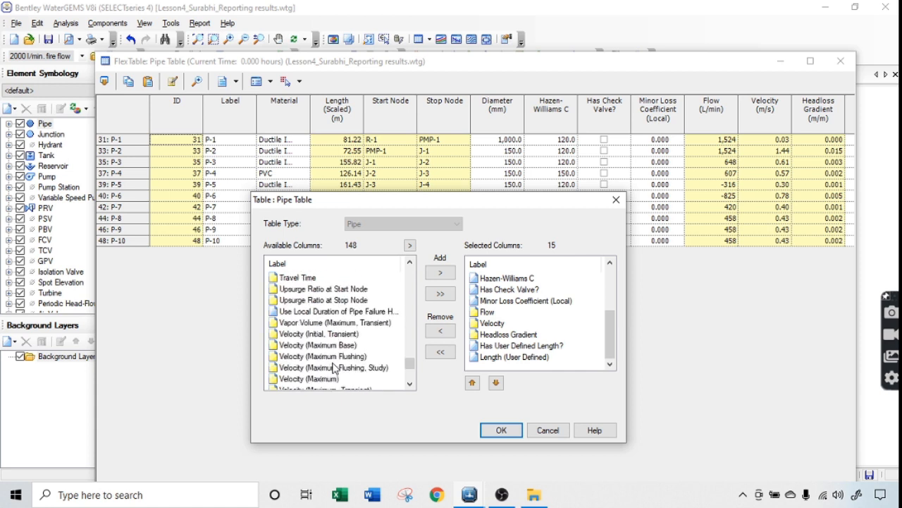
{"action": "scroll", "coordinate": [335, 379], "scroll_direction": "down", "scroll_amount": 2}
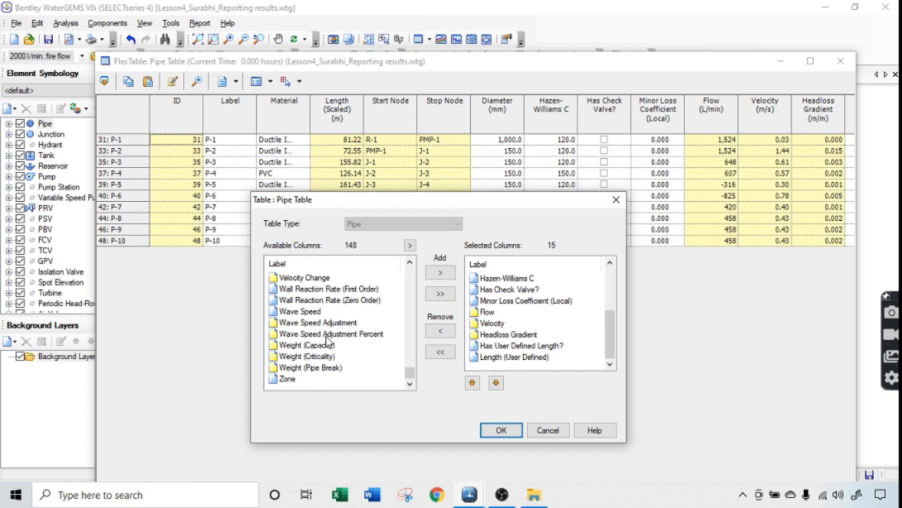
{"action": "left_click_drag", "start_coordinate": [410, 378], "coordinate": [409, 277]}
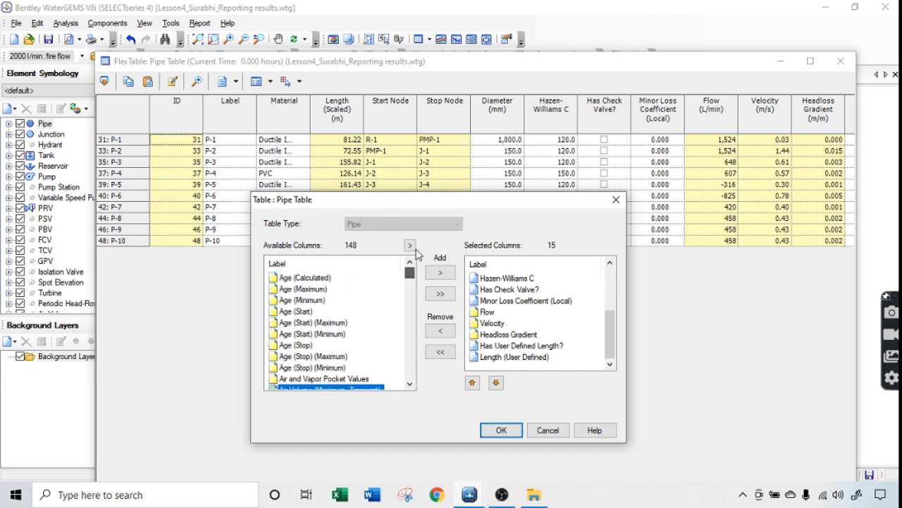
Add the Annual Expected Cost column to the selected columns and remove it again
{"action": "left_click", "coordinate": [329, 323]}
{"action": "scroll", "coordinate": [308, 344], "scroll_direction": "down", "scroll_amount": 1}
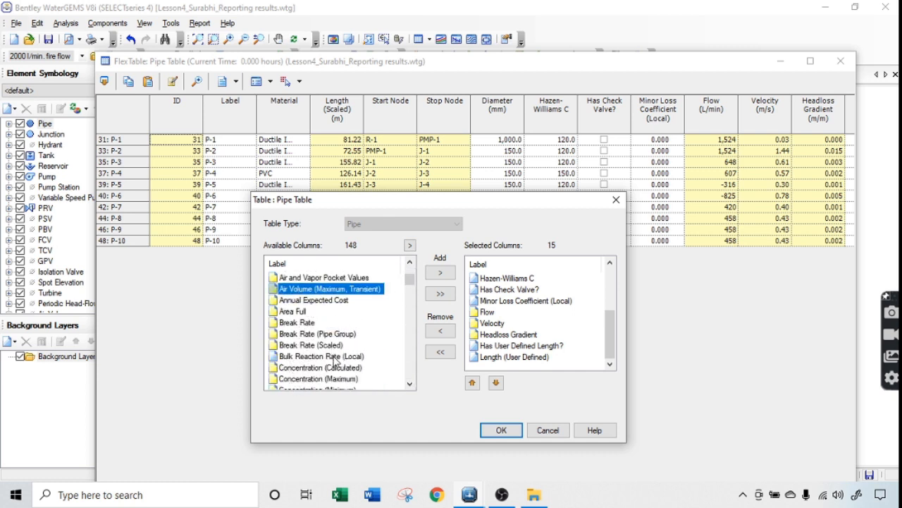
{"action": "scroll", "coordinate": [302, 315], "scroll_direction": "down", "scroll_amount": 1}
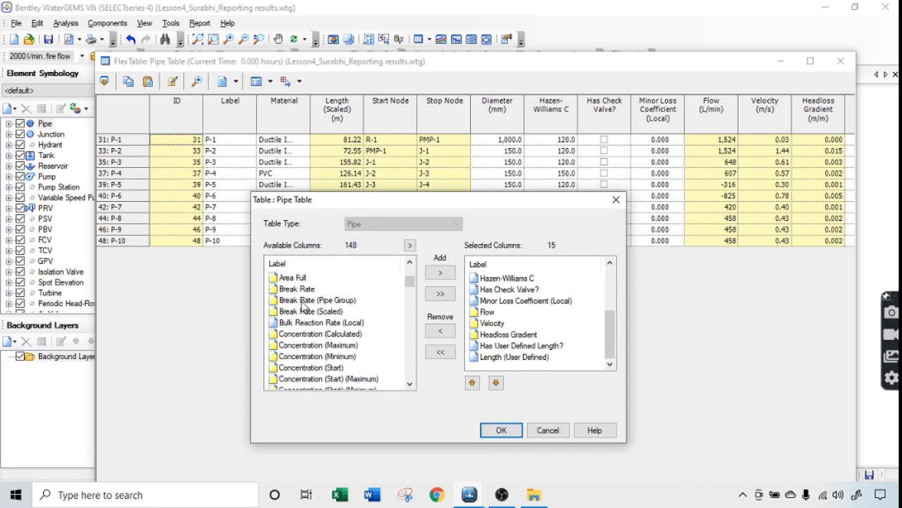
{"action": "scroll", "coordinate": [310, 317], "scroll_direction": "up", "scroll_amount": 1}
{"action": "left_click", "coordinate": [326, 301]}
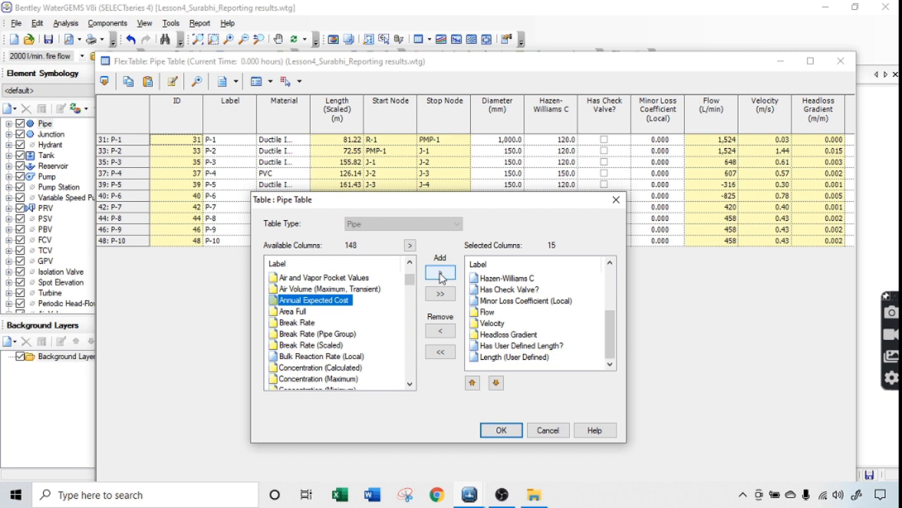
{"action": "left_click", "coordinate": [443, 276]}
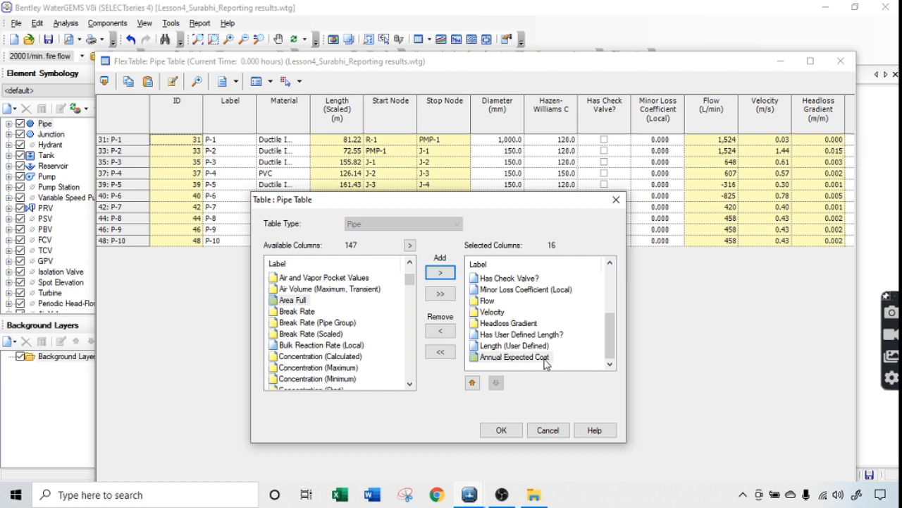
{"action": "left_click", "coordinate": [544, 345]}
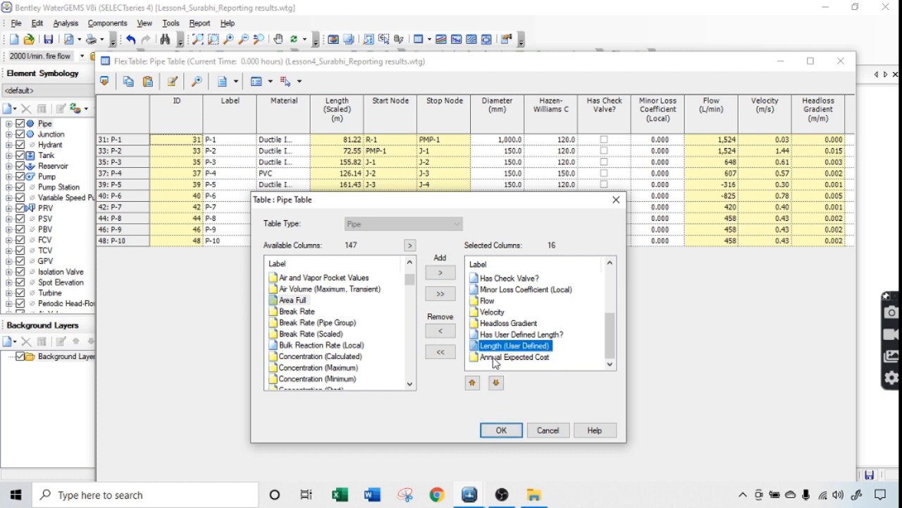
{"action": "left_click", "coordinate": [534, 358]}
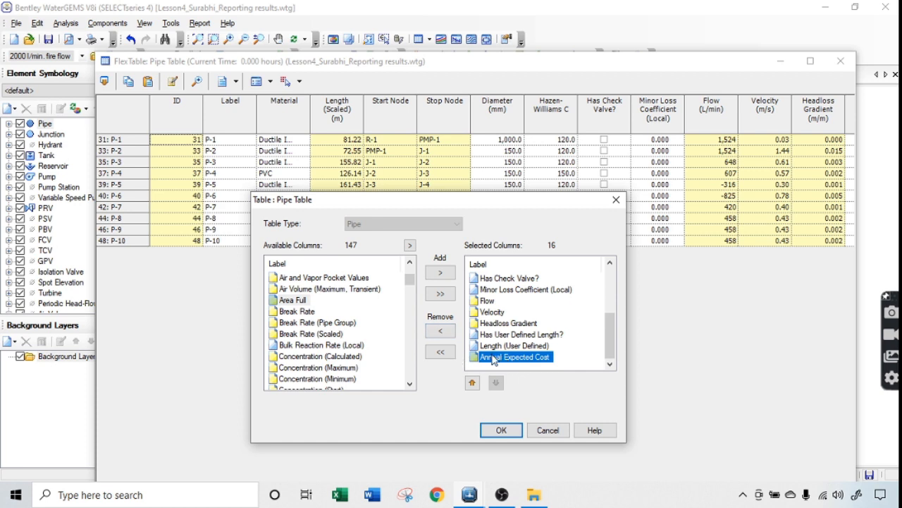
{"action": "left_click", "coordinate": [442, 332]}
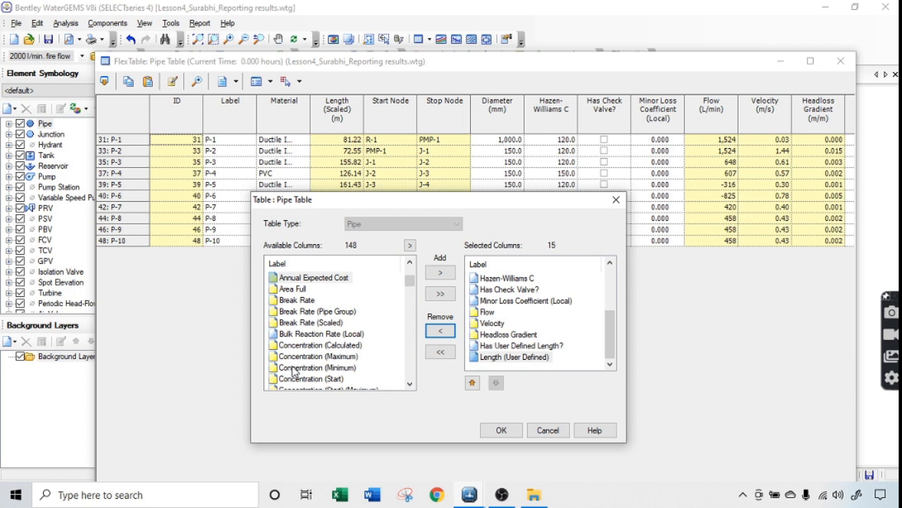
Try adding all available columns to the selected columns, and close the column editor without applying the change
{"action": "left_click", "coordinate": [326, 322]}
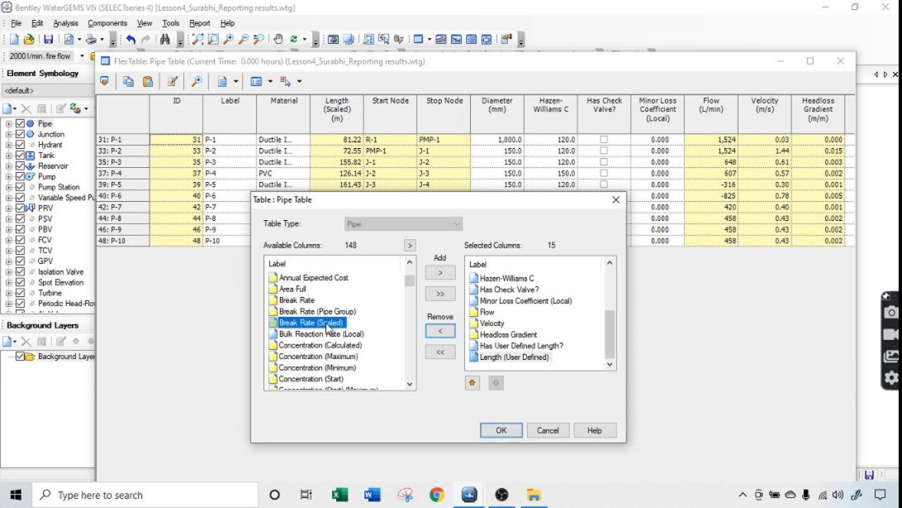
{"action": "left_click", "coordinate": [441, 294]}
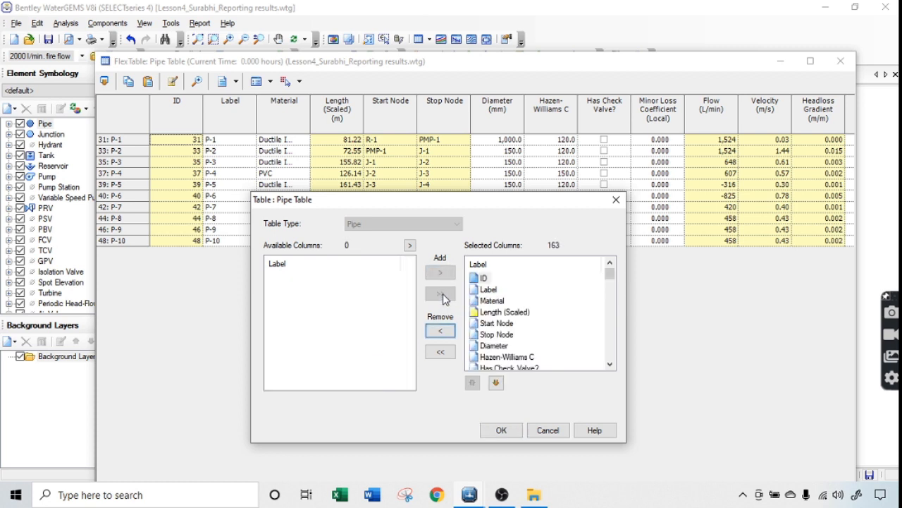
{"action": "scroll", "coordinate": [501, 357], "scroll_direction": "down", "scroll_amount": 1}
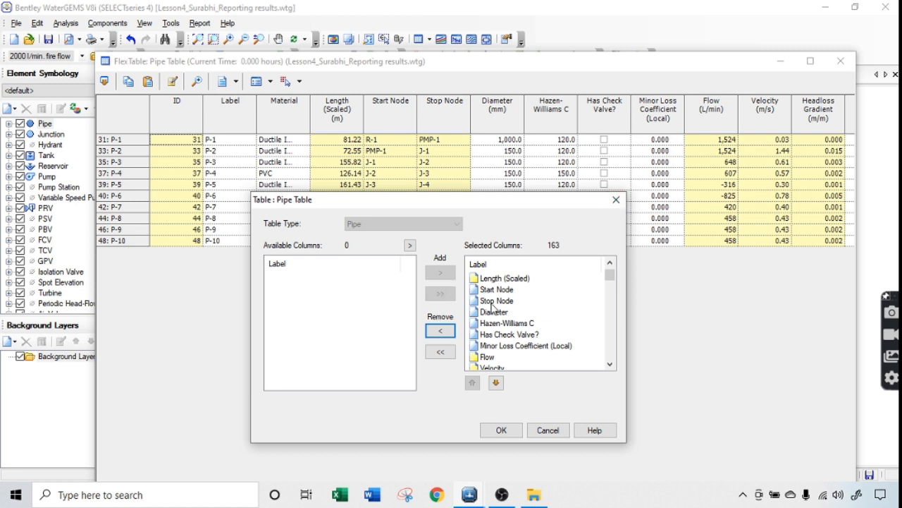
{"action": "left_click", "coordinate": [616, 201]}
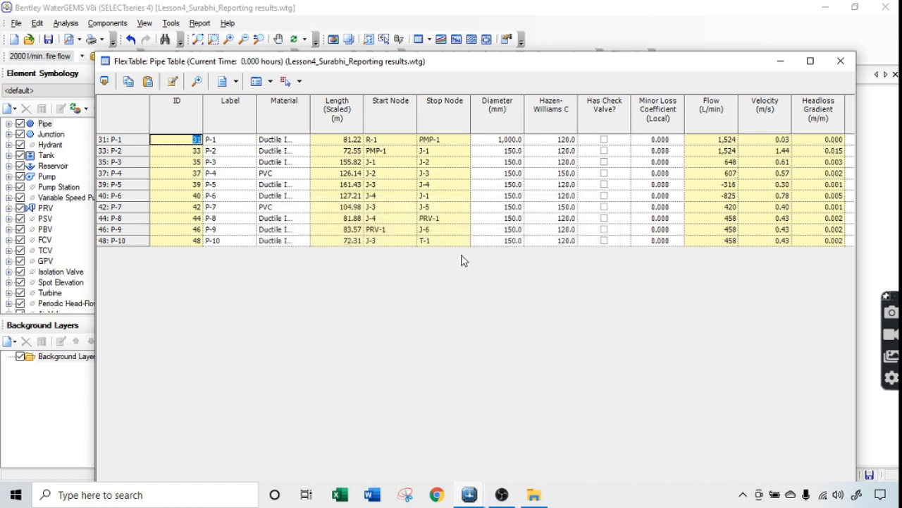
Open the pipe table's column editor, move the Material column above Label, and move it back below Label
{"action": "left_click", "coordinate": [174, 81]}
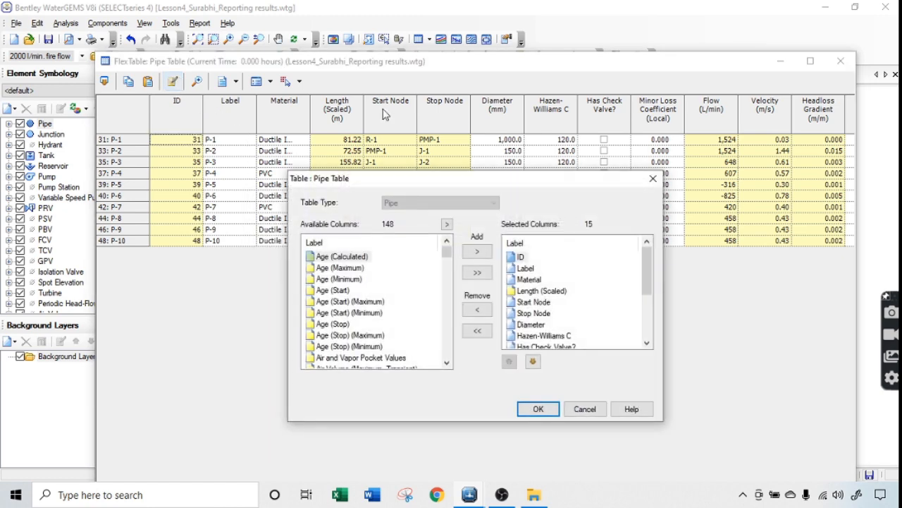
{"action": "left_click_drag", "start_coordinate": [505, 182], "coordinate": [408, 252]}
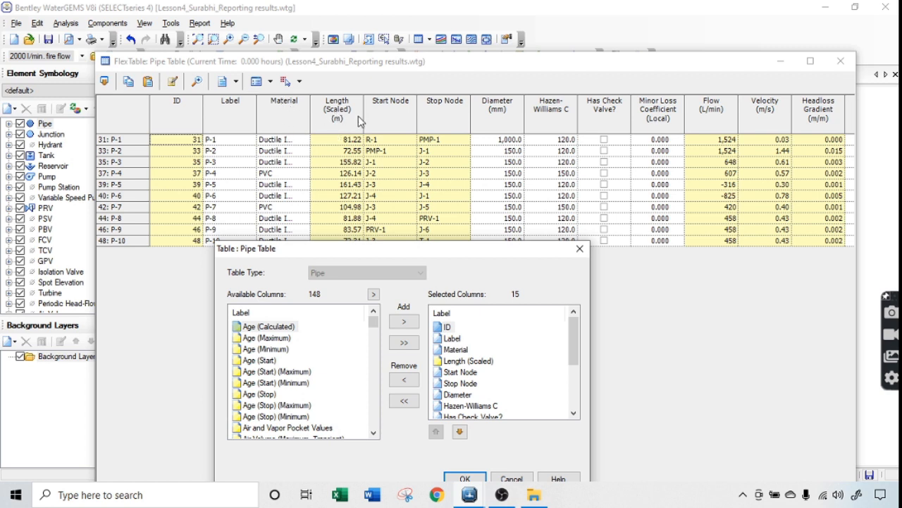
{"action": "left_click", "coordinate": [455, 350]}
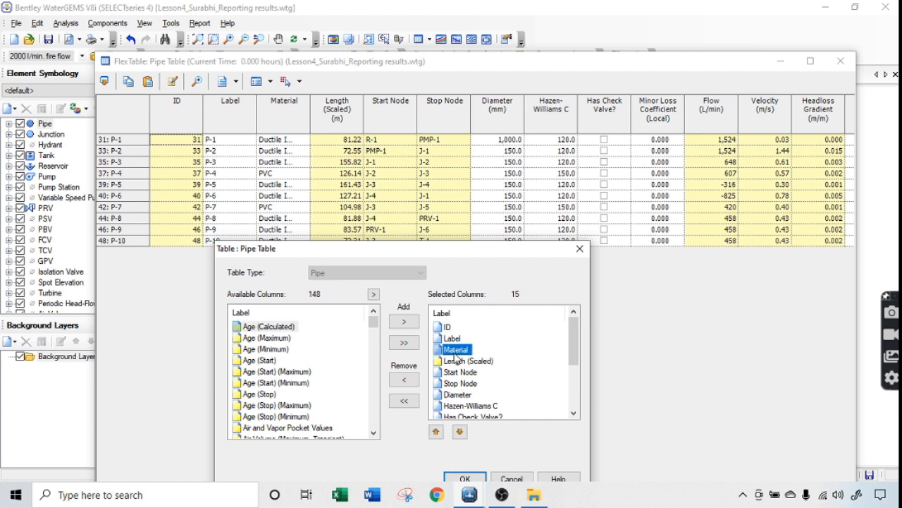
{"action": "left_click", "coordinate": [436, 432]}
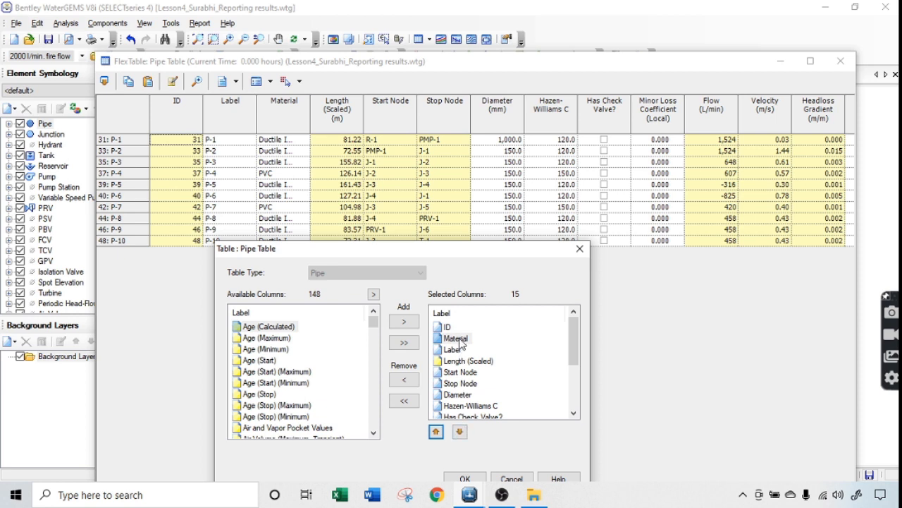
{"action": "left_click", "coordinate": [460, 340]}
{"action": "left_click", "coordinate": [459, 432]}
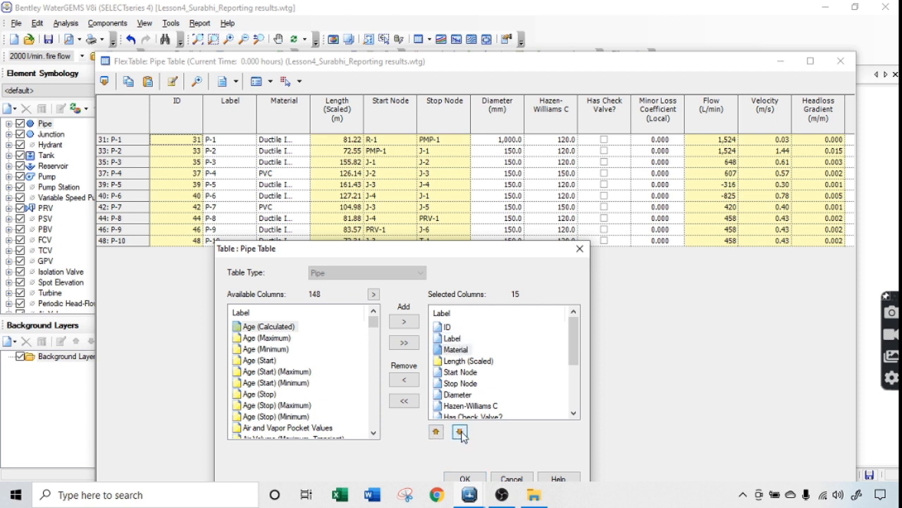
Place the Material column directly after Length (Scaled), apply the column order, and close the pipe table and FlexTables list
{"action": "left_click", "coordinate": [460, 432]}
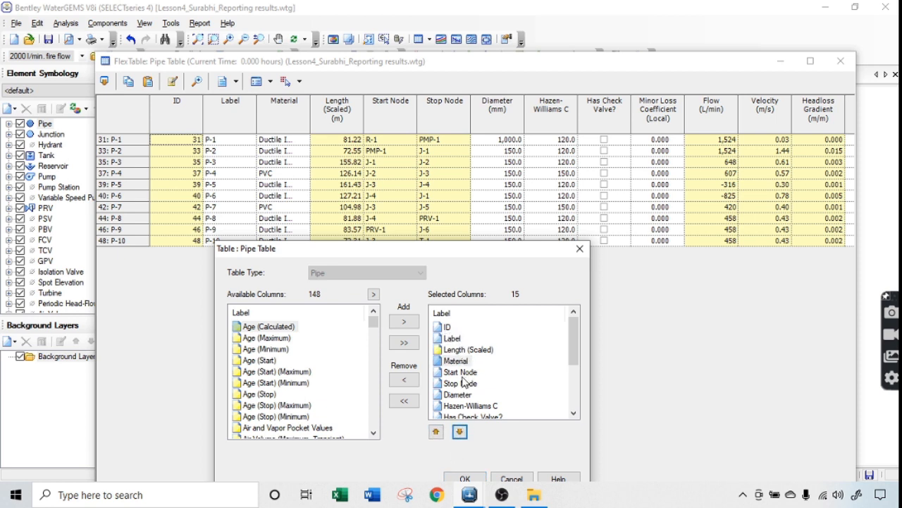
{"action": "left_click", "coordinate": [464, 479]}
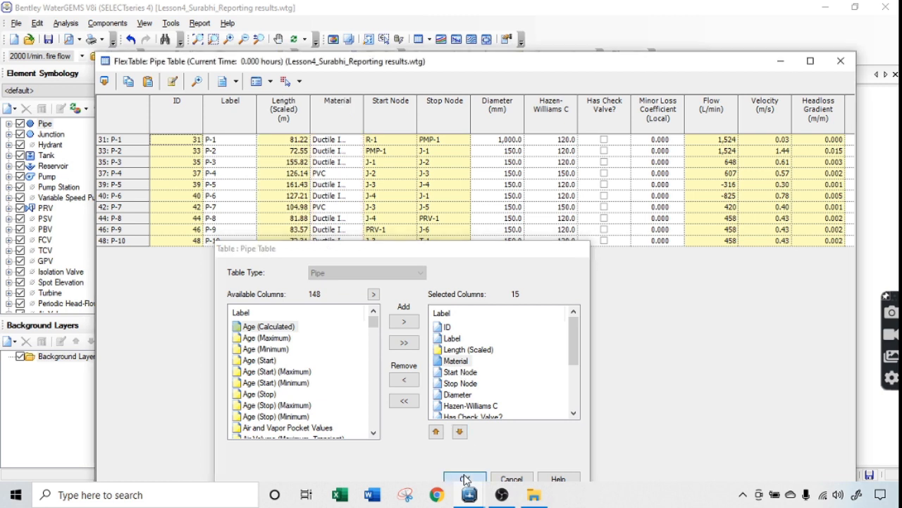
{"action": "left_click", "coordinate": [341, 111]}
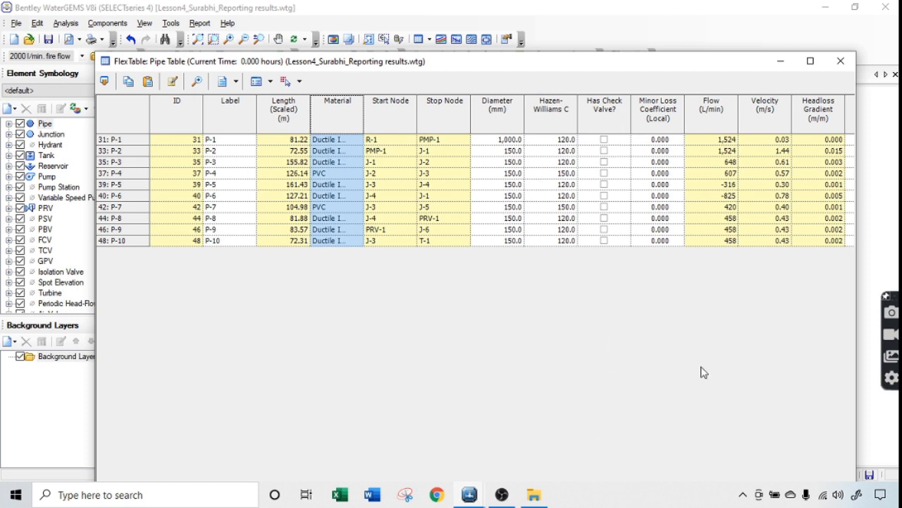
{"action": "left_click", "coordinate": [840, 69]}
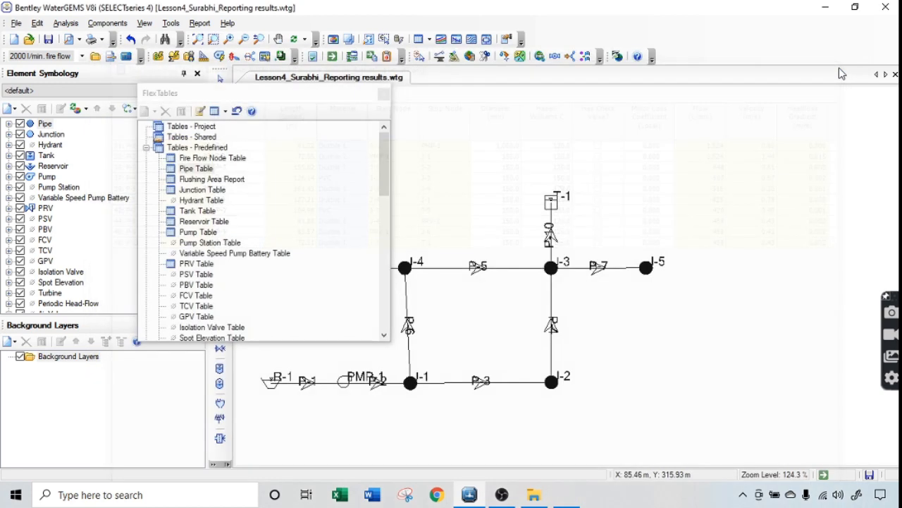
{"action": "left_click", "coordinate": [384, 95]}
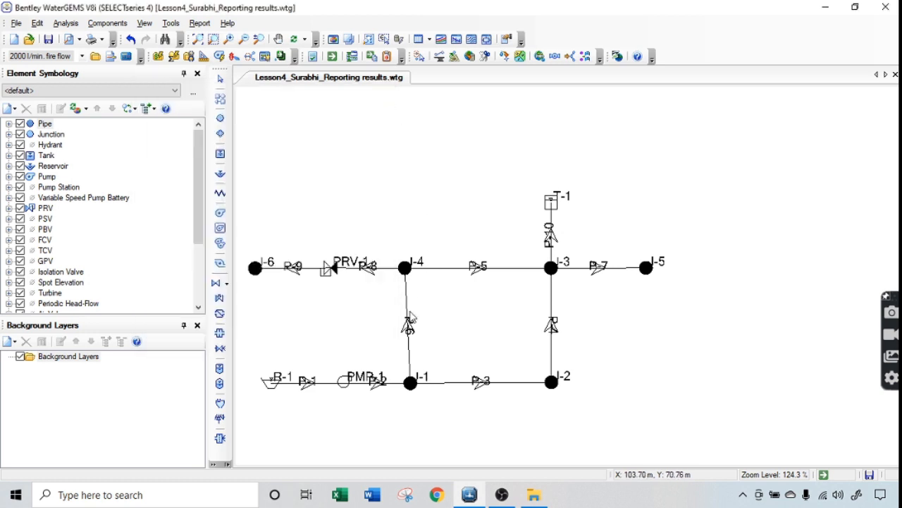
Batch run only the "5 year old DIP" scenario and review the user notifications it generates
{"action": "left_click", "coordinate": [110, 58]}
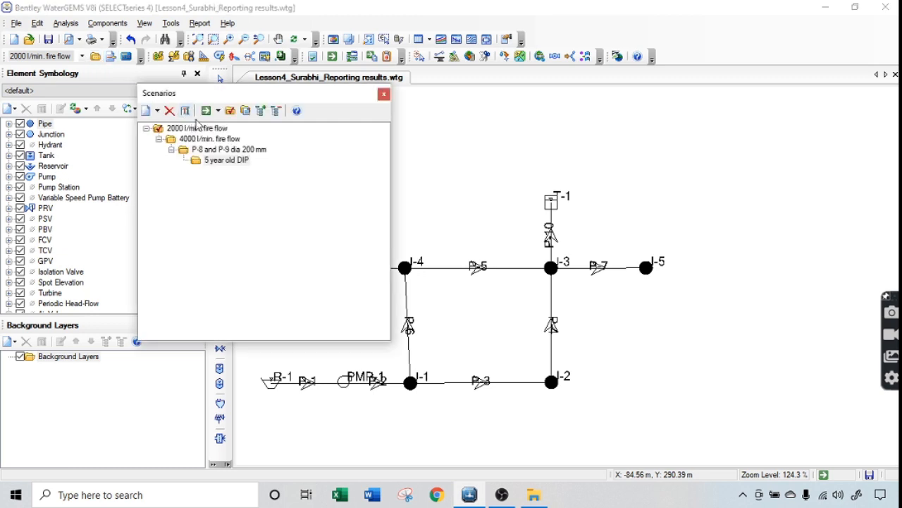
{"action": "left_click", "coordinate": [220, 111]}
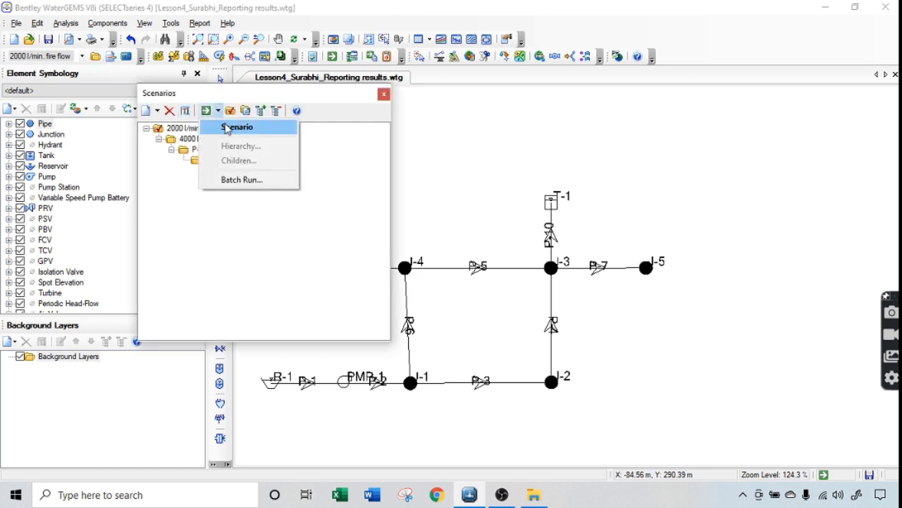
{"action": "left_click", "coordinate": [244, 181]}
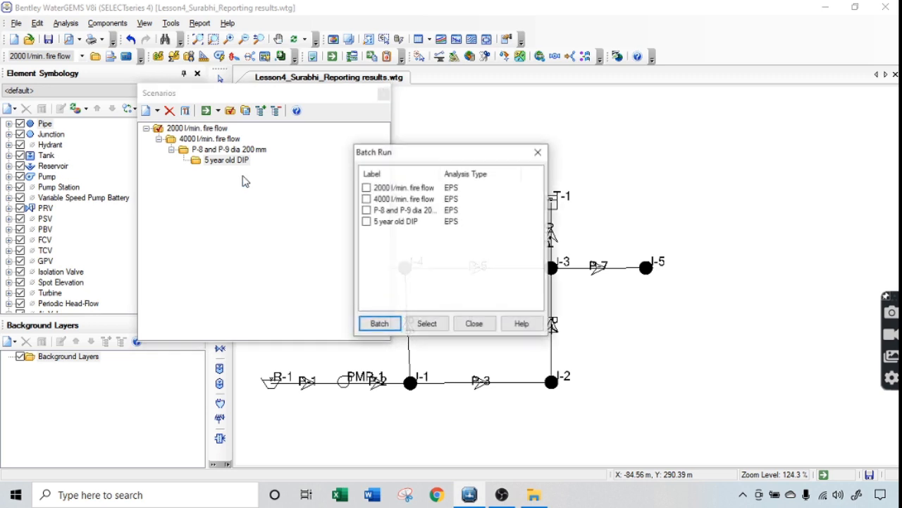
{"action": "left_click", "coordinate": [367, 222]}
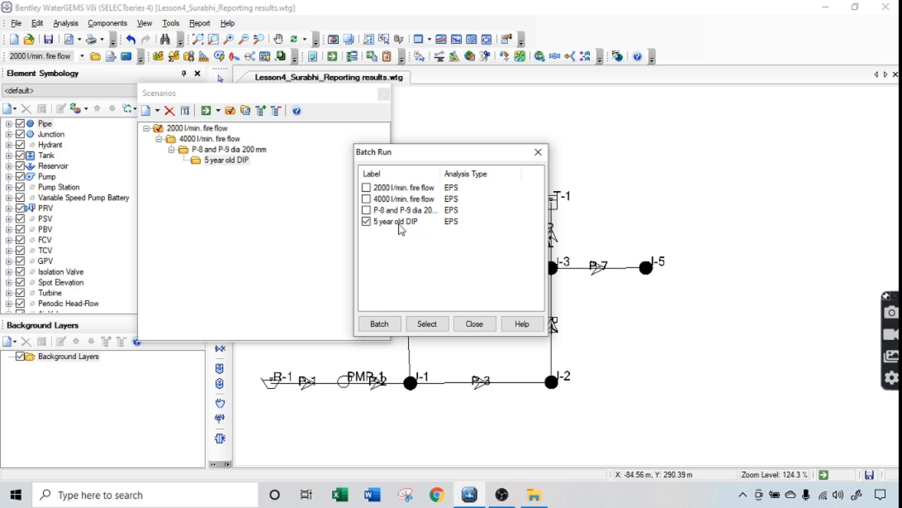
{"action": "left_click", "coordinate": [378, 326]}
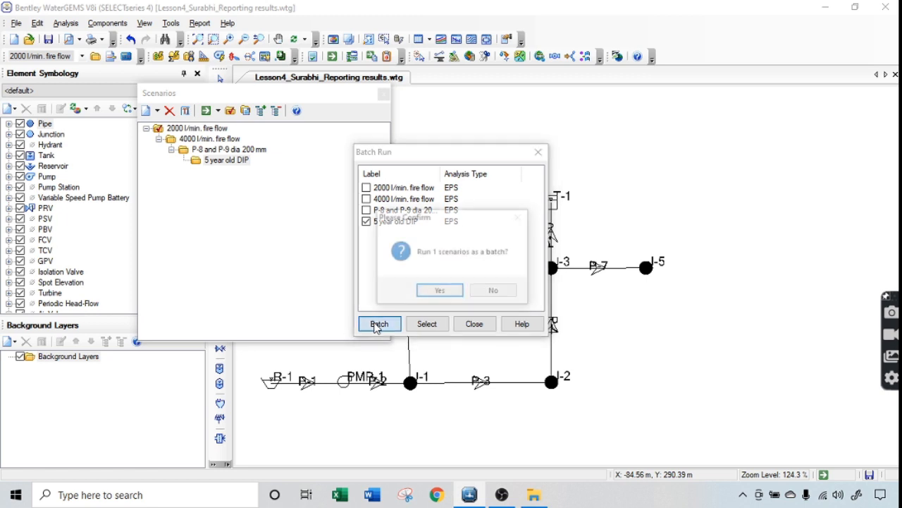
{"action": "left_click", "coordinate": [426, 291]}
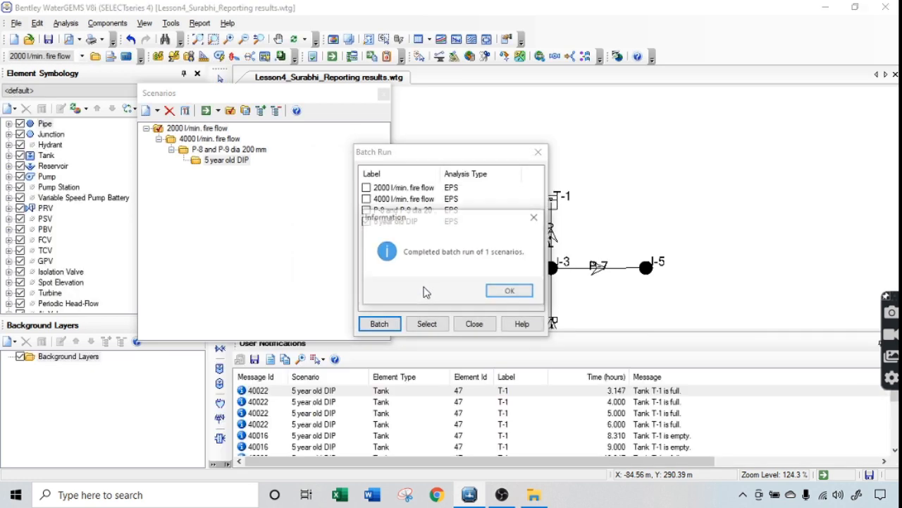
{"action": "left_click", "coordinate": [510, 292]}
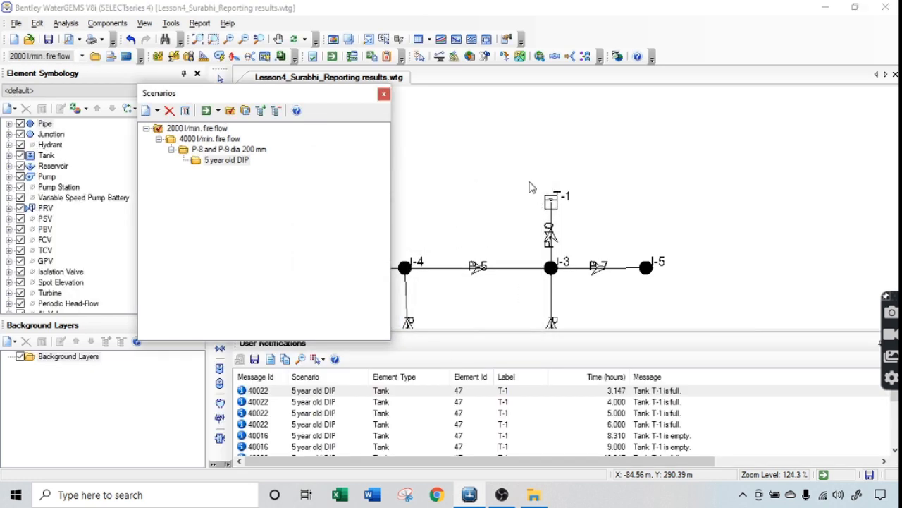
{"action": "left_click", "coordinate": [384, 93]}
{"action": "scroll", "coordinate": [477, 433], "scroll_direction": "down", "scroll_amount": 4}
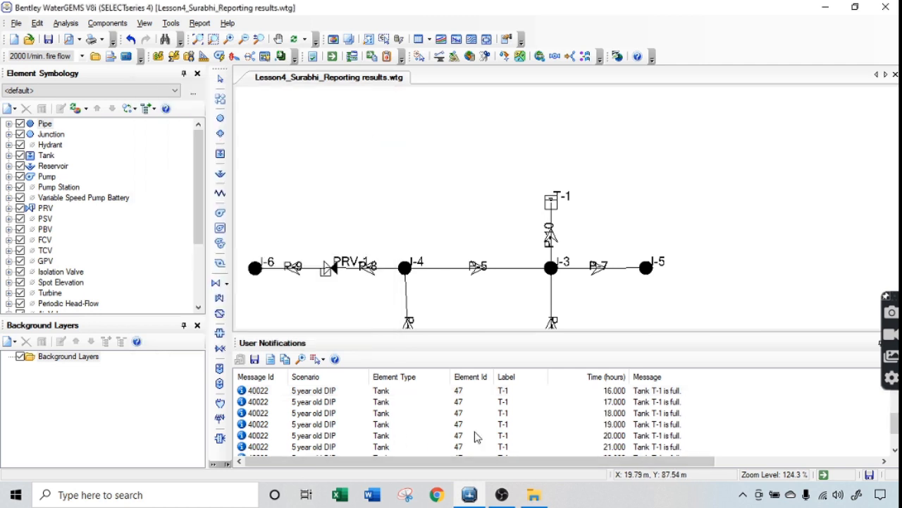
{"action": "left_click", "coordinate": [503, 425]}
{"action": "scroll", "coordinate": [502, 426], "scroll_direction": "down", "scroll_amount": 1}
{"action": "scroll", "coordinate": [499, 442], "scroll_direction": "up", "scroll_amount": 5}
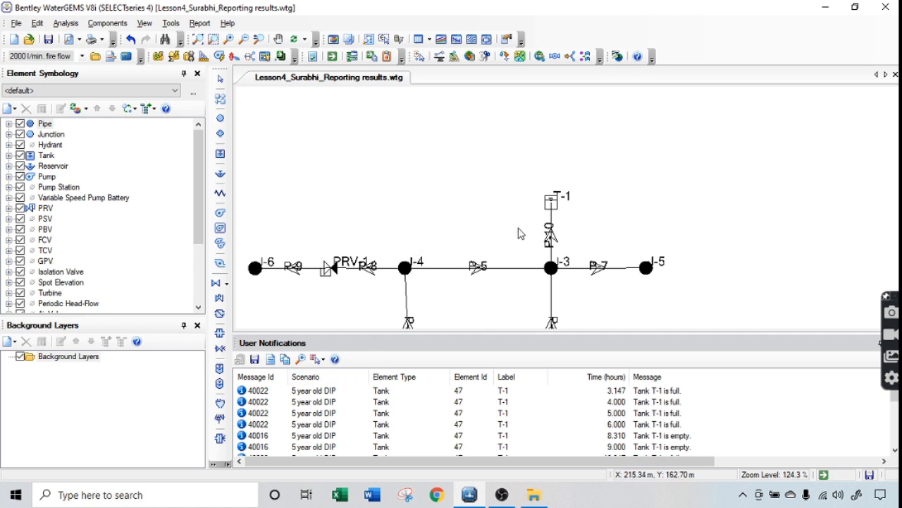
Generate a print preview of the network drawing
{"action": "left_click", "coordinate": [16, 26]}
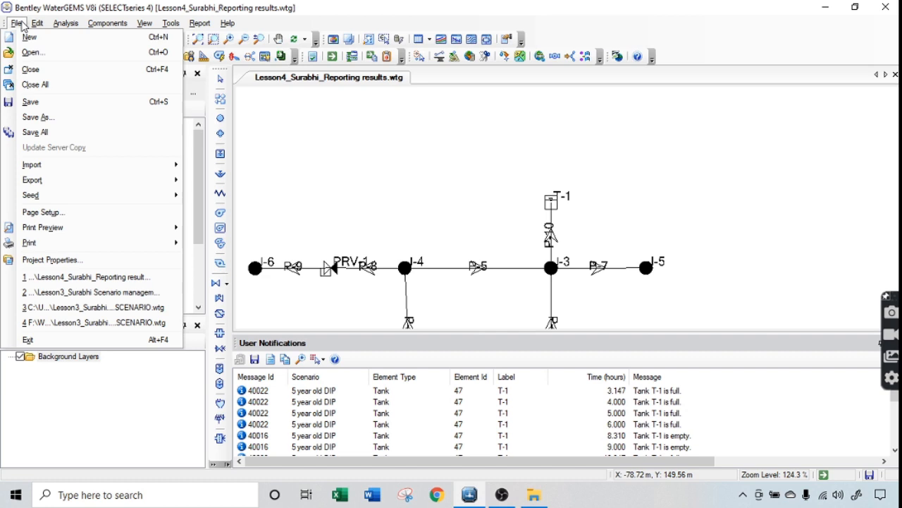
{"action": "left_click", "coordinate": [53, 229]}
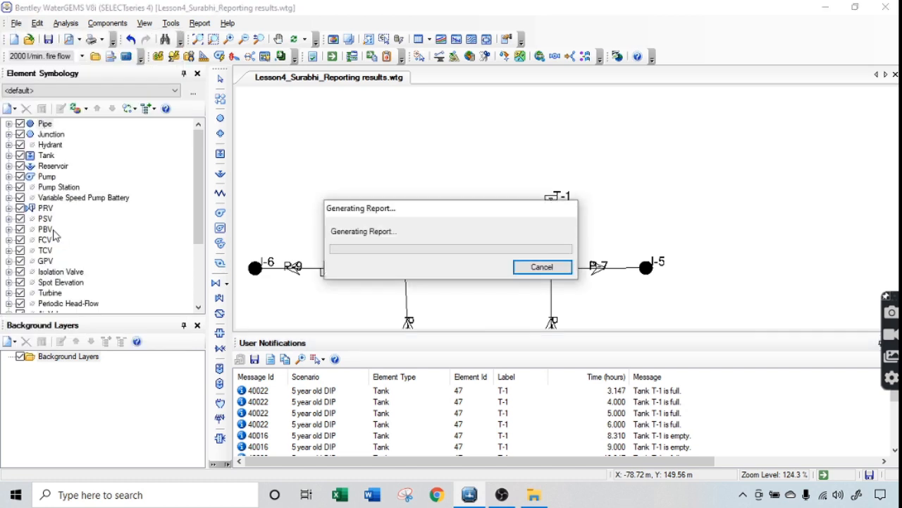
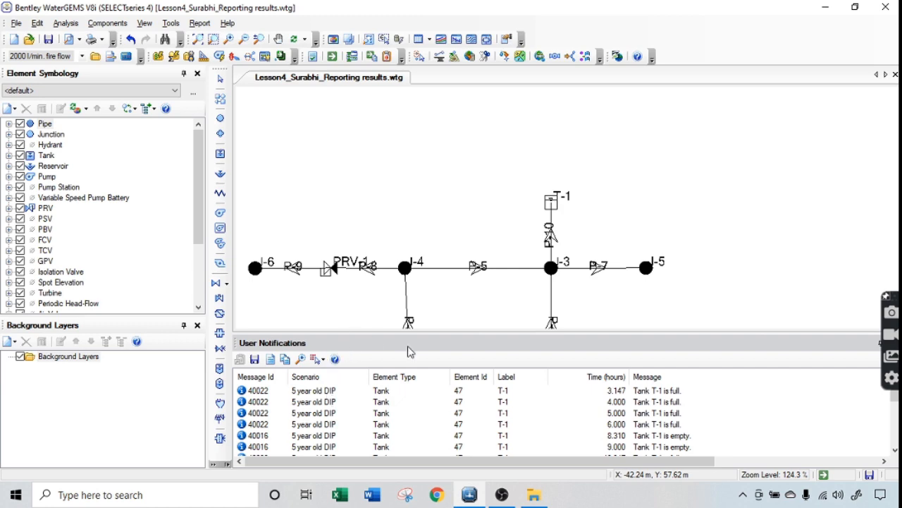
{"action": "left_click", "coordinate": [502, 495]}
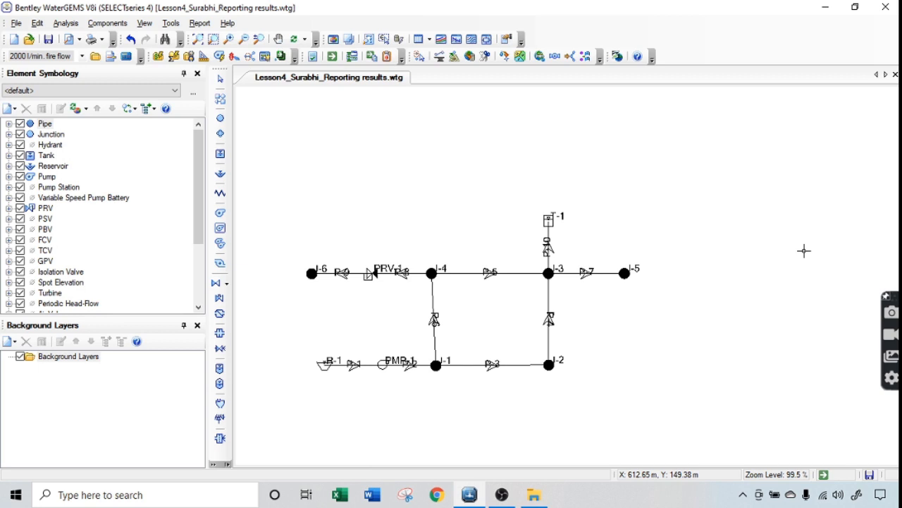
{"action": "left_click_drag", "start_coordinate": [804, 250], "coordinate": [729, 259]}
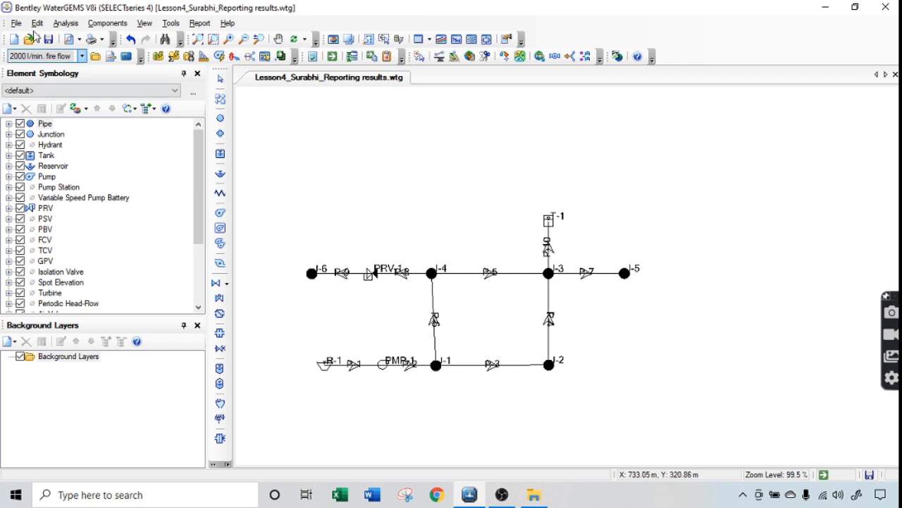
Create a new profile from pipes P-5 and P-6 in the drawing, covering J-3, J-4 and J-1
{"action": "left_click", "coordinate": [144, 25]}
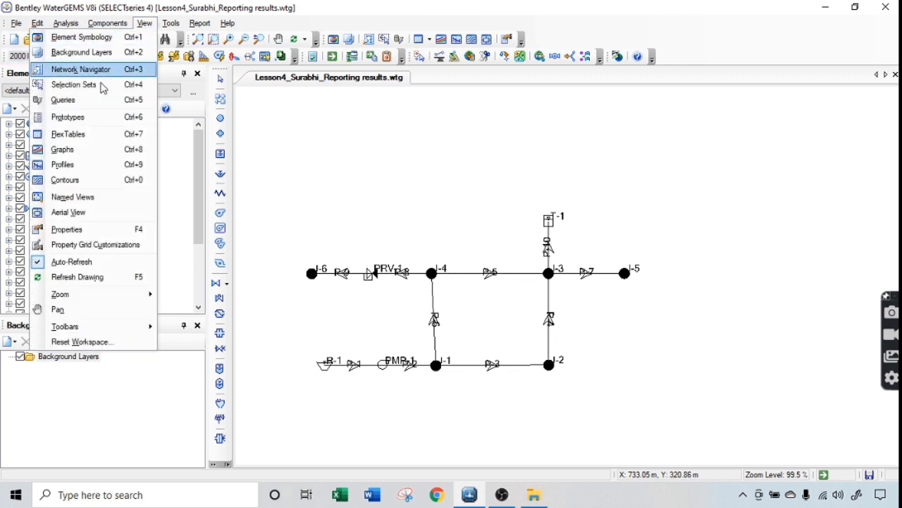
{"action": "left_click", "coordinate": [86, 169]}
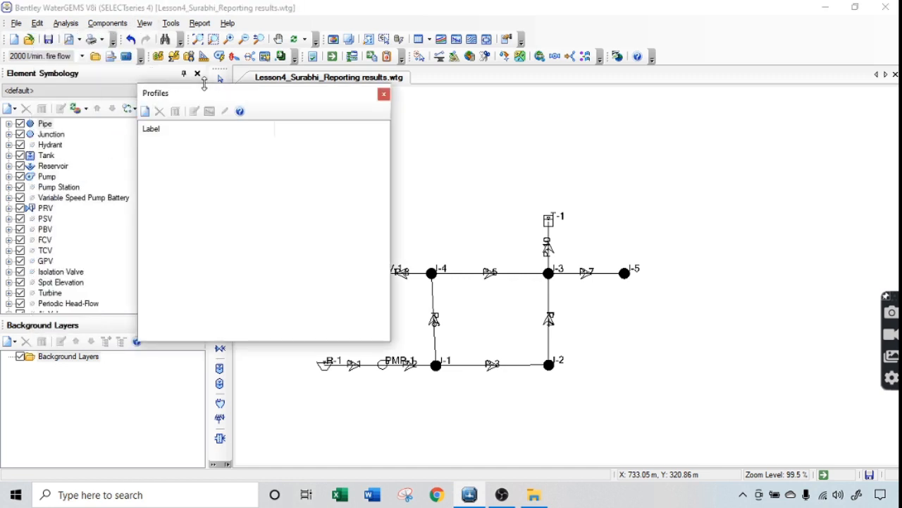
{"action": "left_click", "coordinate": [145, 113]}
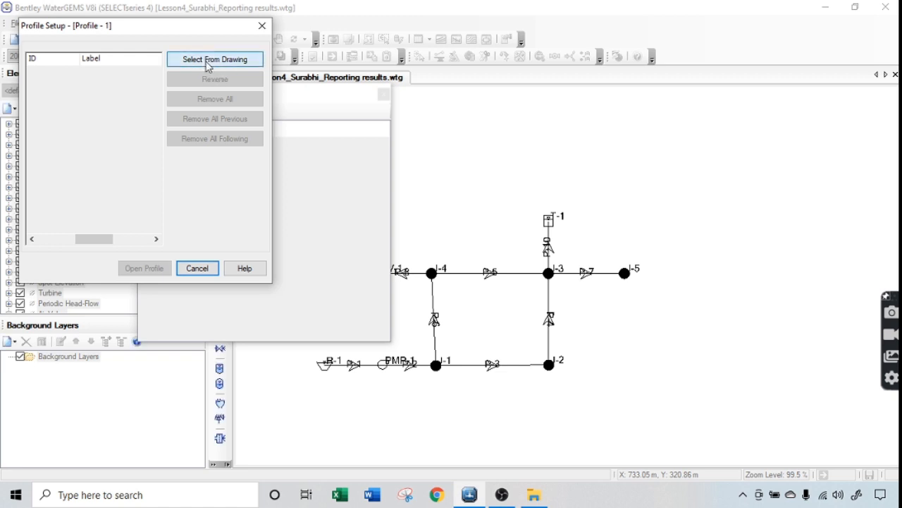
{"action": "left_click", "coordinate": [208, 61]}
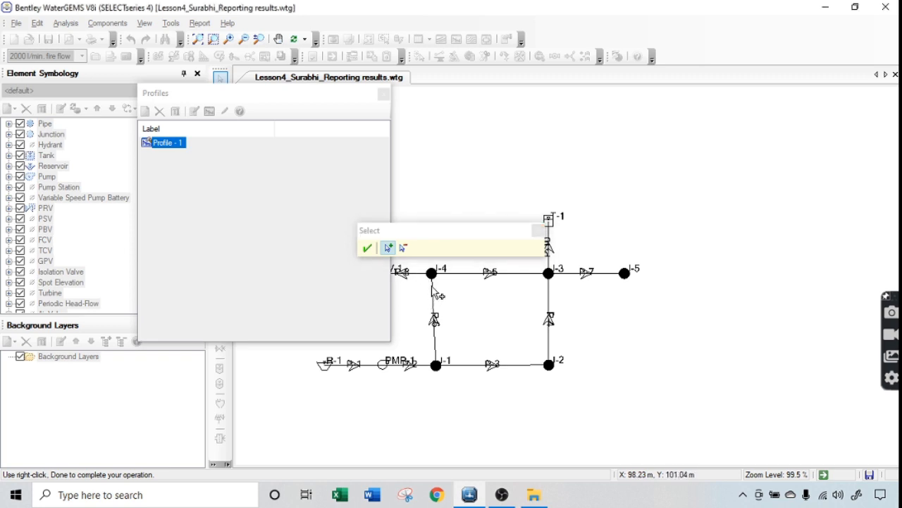
{"action": "left_click", "coordinate": [434, 292]}
{"action": "left_click", "coordinate": [462, 281]}
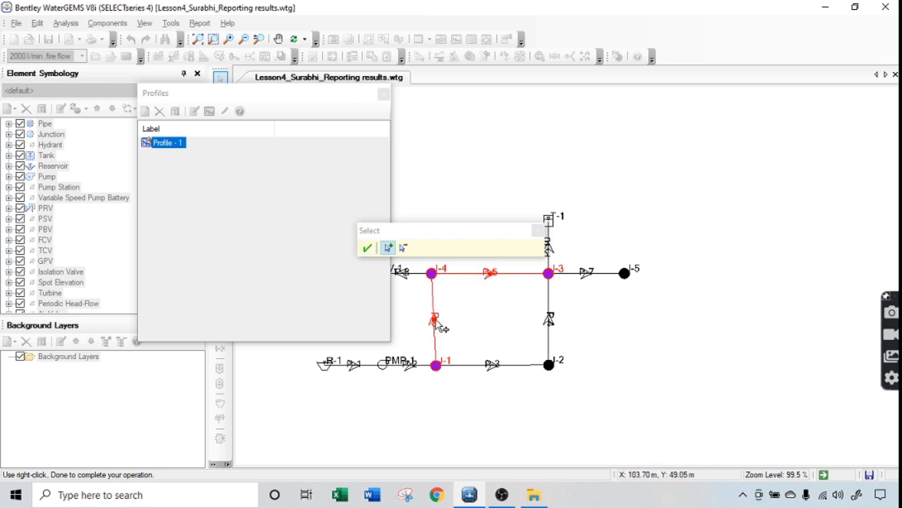
{"action": "left_click", "coordinate": [368, 249]}
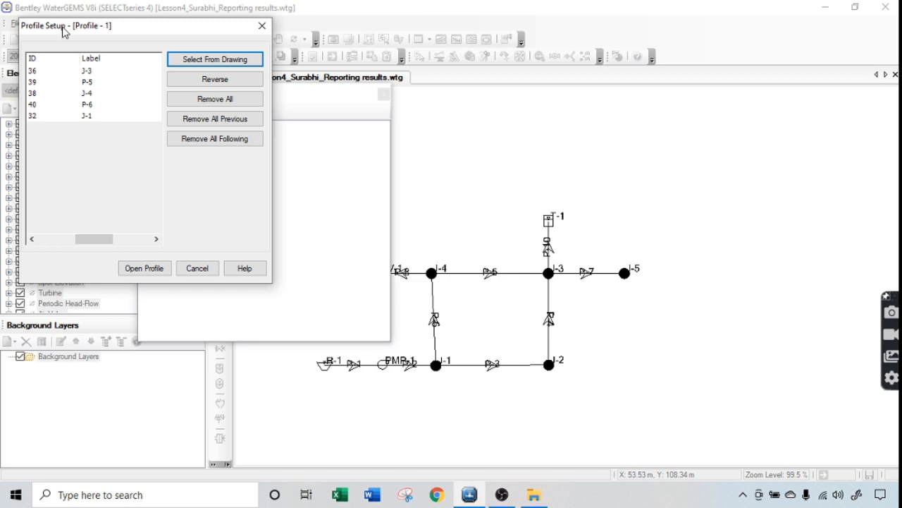
Check the profile's listed elements and open its graph with the preset series options for the 2000 l/min. fire flow scenario
{"action": "left_click_drag", "start_coordinate": [63, 28], "coordinate": [98, 60]}
{"action": "scroll", "coordinate": [117, 109], "scroll_direction": "right", "scroll_amount": 1}
{"action": "scroll", "coordinate": [117, 109], "scroll_direction": "left", "scroll_amount": 1}
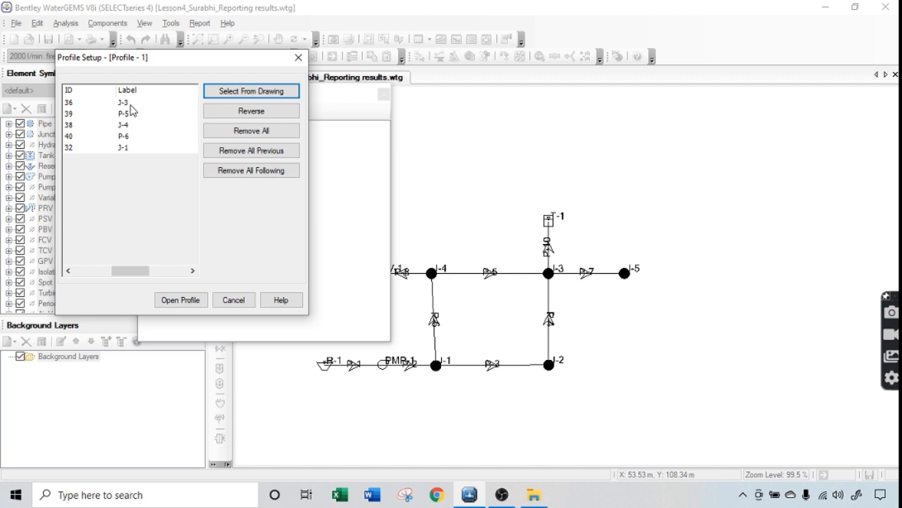
{"action": "left_click", "coordinate": [124, 114]}
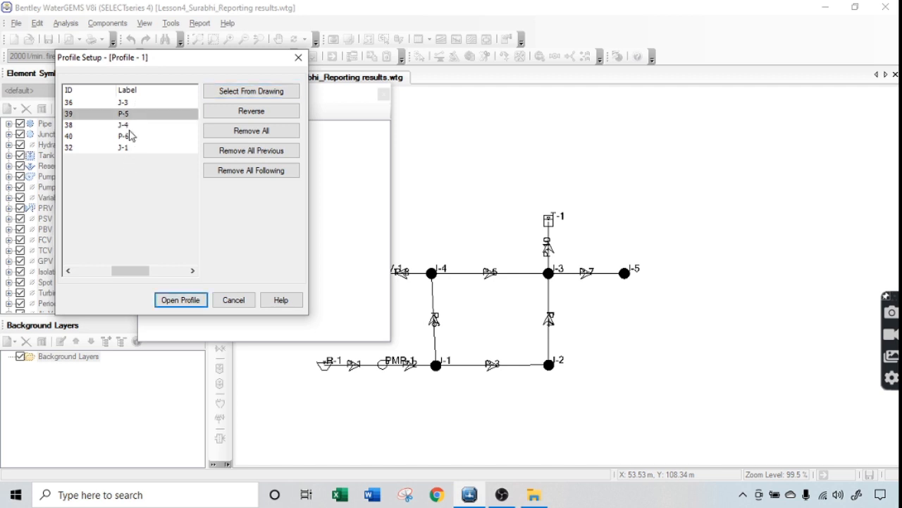
{"action": "left_click", "coordinate": [129, 135]}
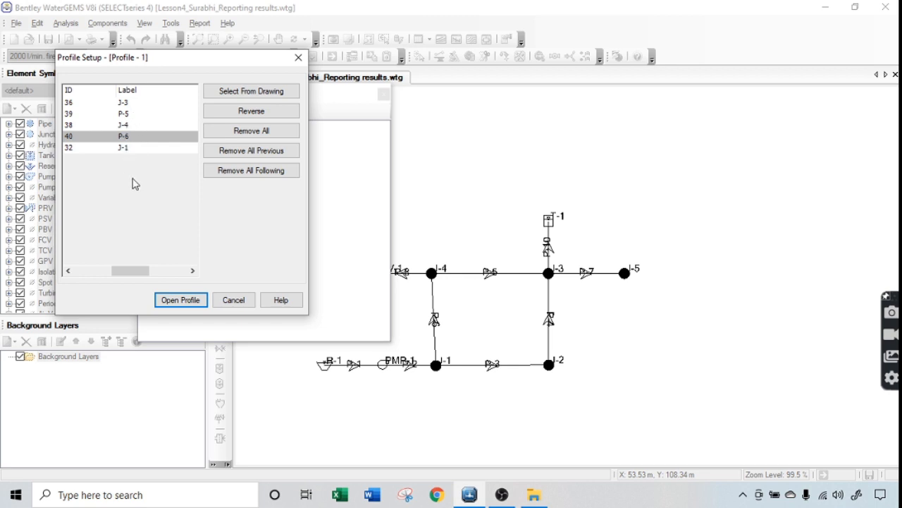
{"action": "left_click", "coordinate": [191, 301]}
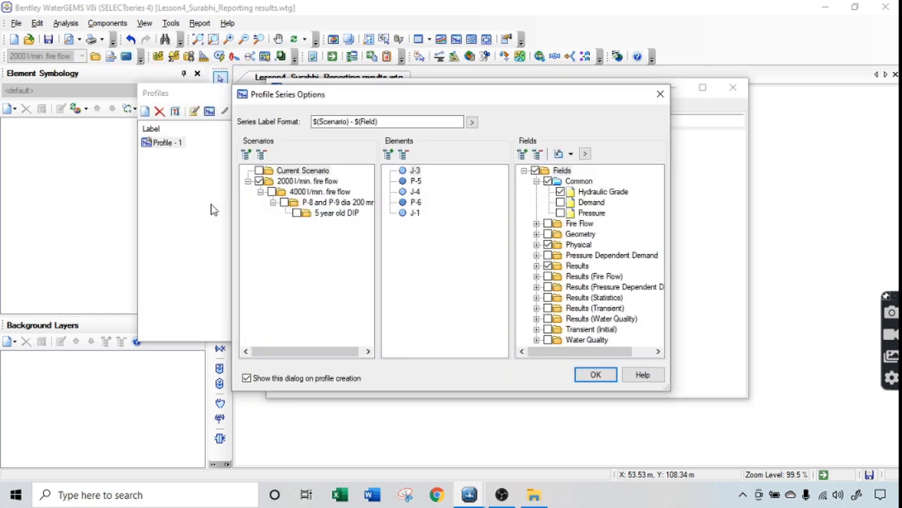
{"action": "left_click", "coordinate": [596, 375]}
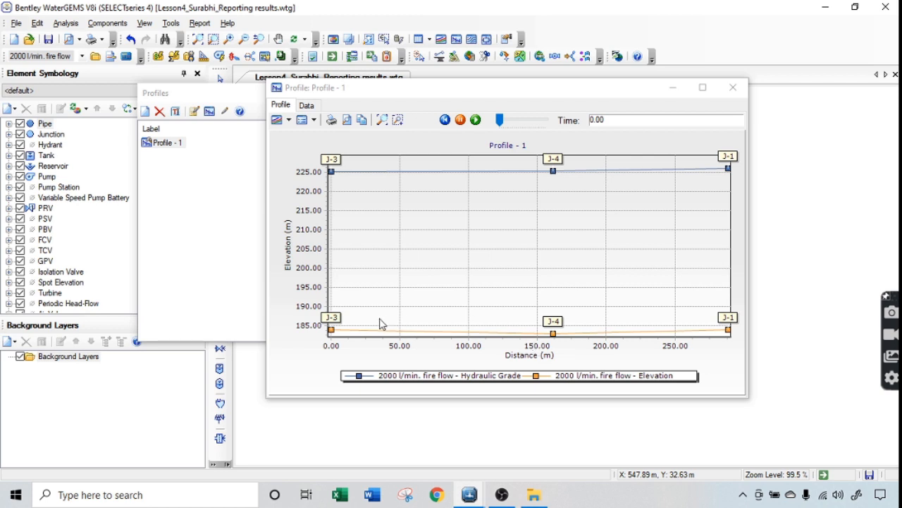
Play the profile's time animation through the simulation, reset it to hour 0, and play it again
{"action": "left_click", "coordinate": [477, 120]}
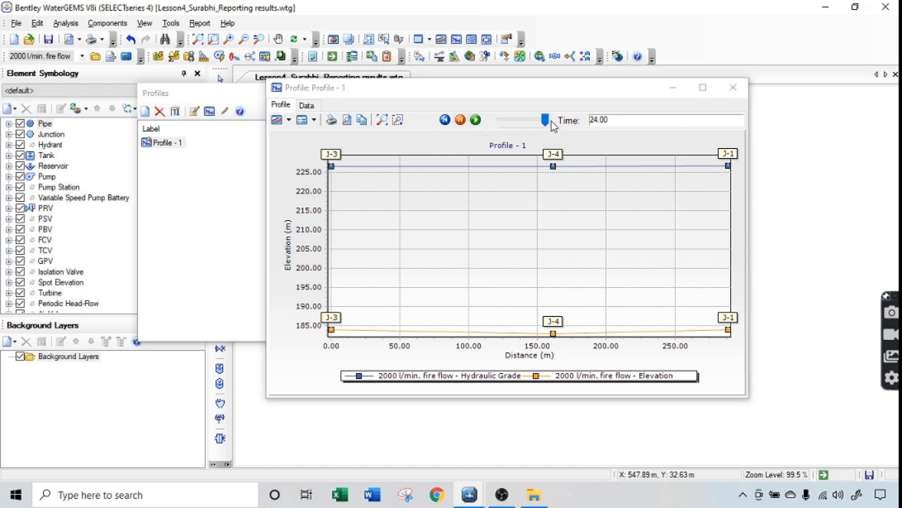
{"action": "left_click_drag", "start_coordinate": [549, 124], "coordinate": [497, 125]}
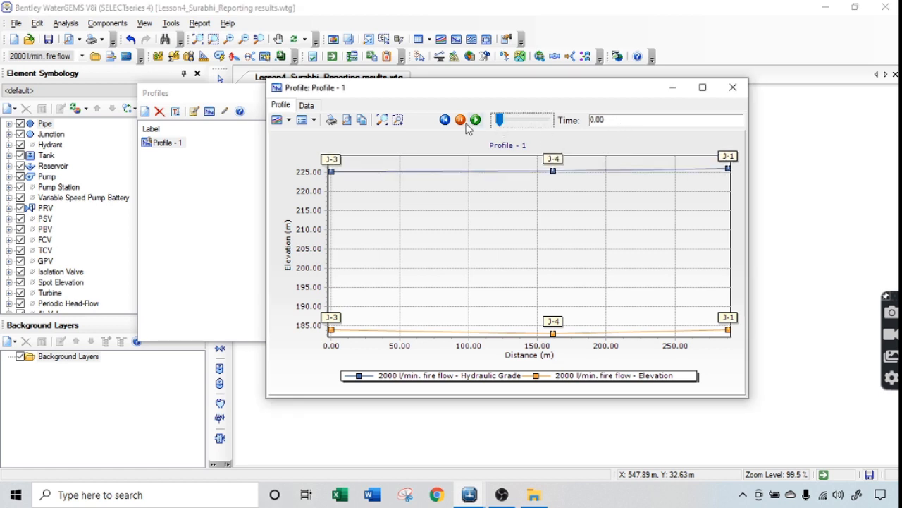
{"action": "left_click", "coordinate": [476, 120]}
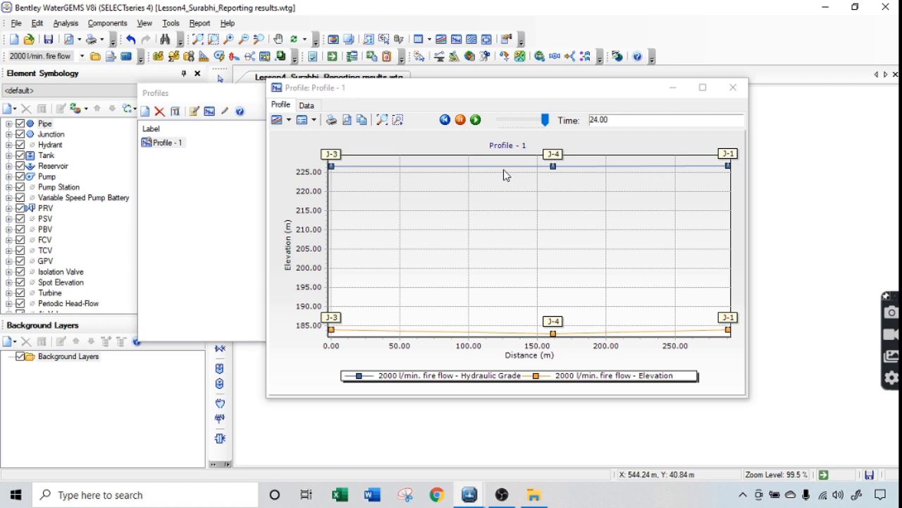
Examine the tabular data behind Profile - 1 across all time steps of the 2000 l/min. fire flow scenario
{"action": "left_click", "coordinate": [309, 106]}
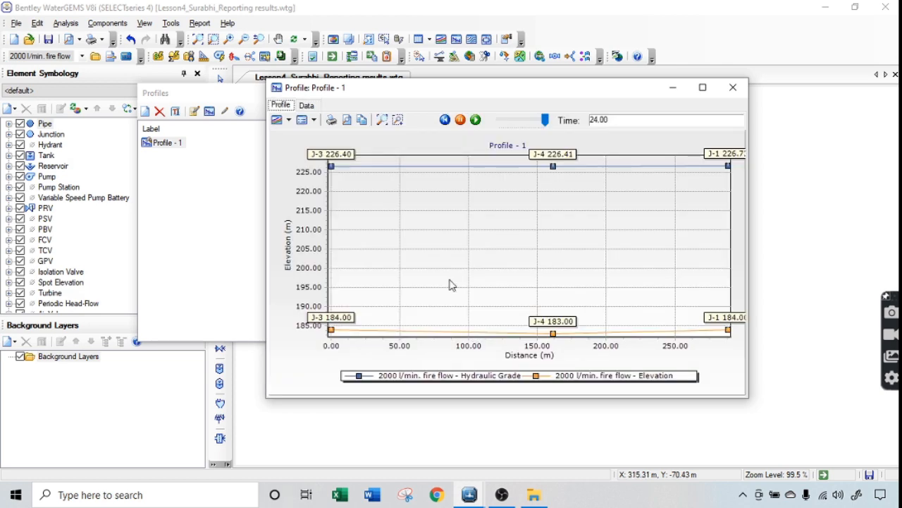
{"action": "left_click", "coordinate": [306, 105]}
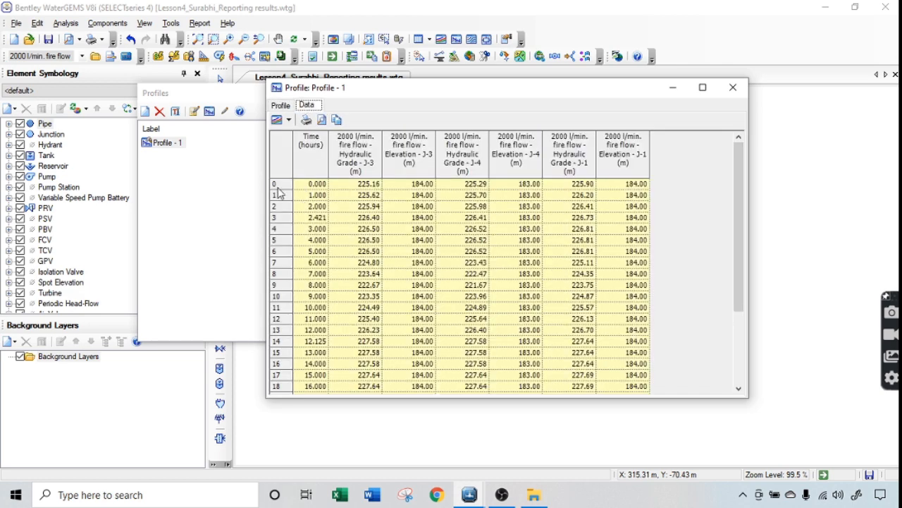
{"action": "scroll", "coordinate": [277, 381], "scroll_direction": "down", "scroll_amount": 2}
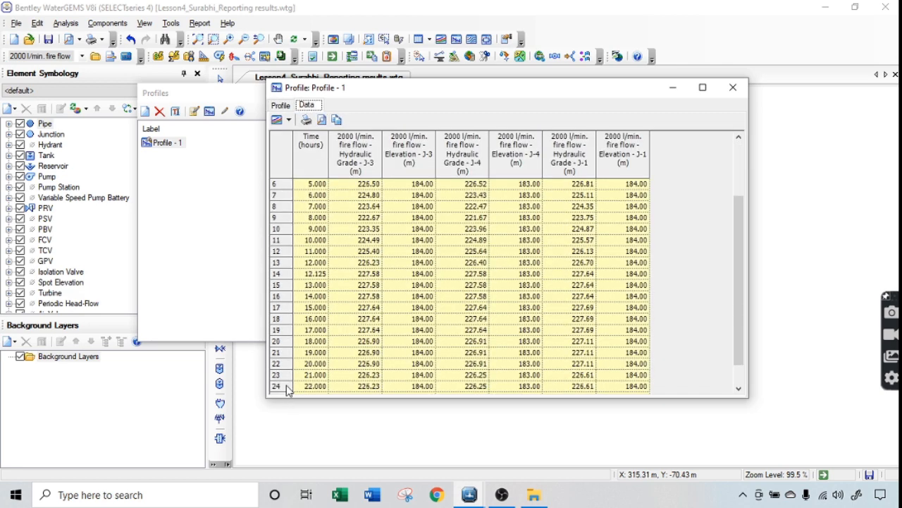
{"action": "scroll", "coordinate": [290, 359], "scroll_direction": "up", "scroll_amount": 2}
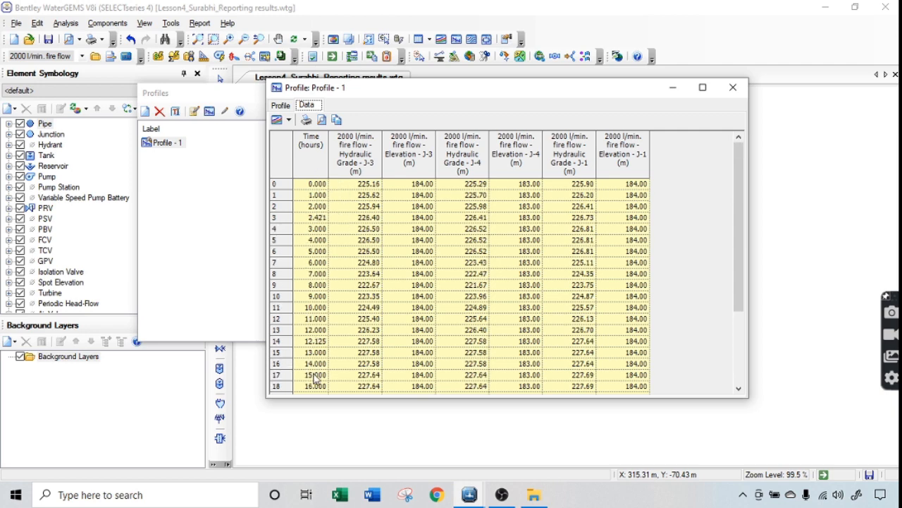
{"action": "scroll", "coordinate": [315, 392], "scroll_direction": "down", "scroll_amount": 1}
{"action": "scroll", "coordinate": [315, 391], "scroll_direction": "down", "scroll_amount": 2}
{"action": "scroll", "coordinate": [317, 390], "scroll_direction": "up", "scroll_amount": 3}
Examine the hydraulic grade and elevation columns for J-3, J-4 and J-1 in the profile data
{"action": "left_click", "coordinate": [362, 169]}
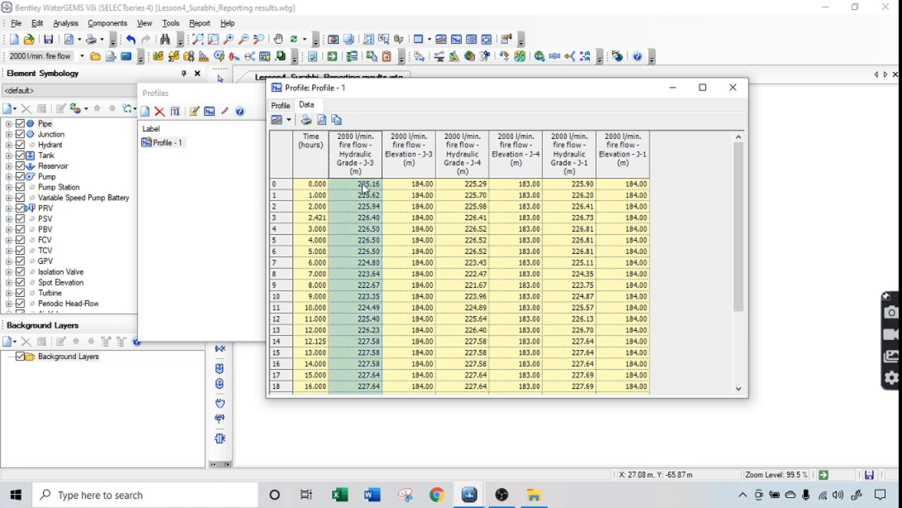
{"action": "left_click", "coordinate": [421, 166]}
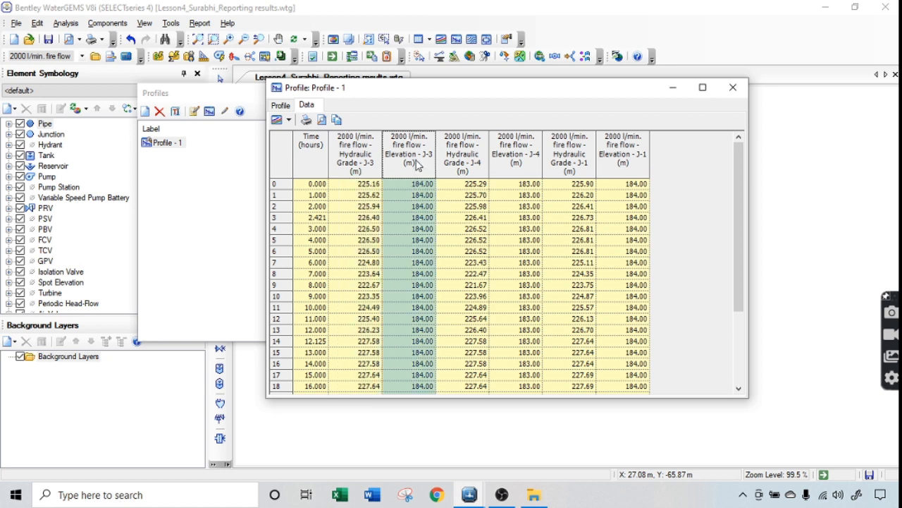
{"action": "left_click", "coordinate": [478, 168]}
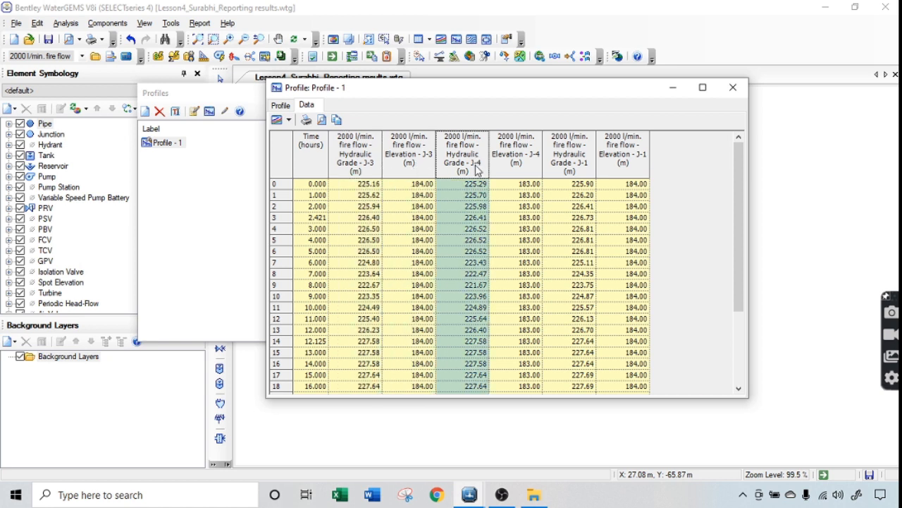
{"action": "left_click", "coordinate": [529, 166]}
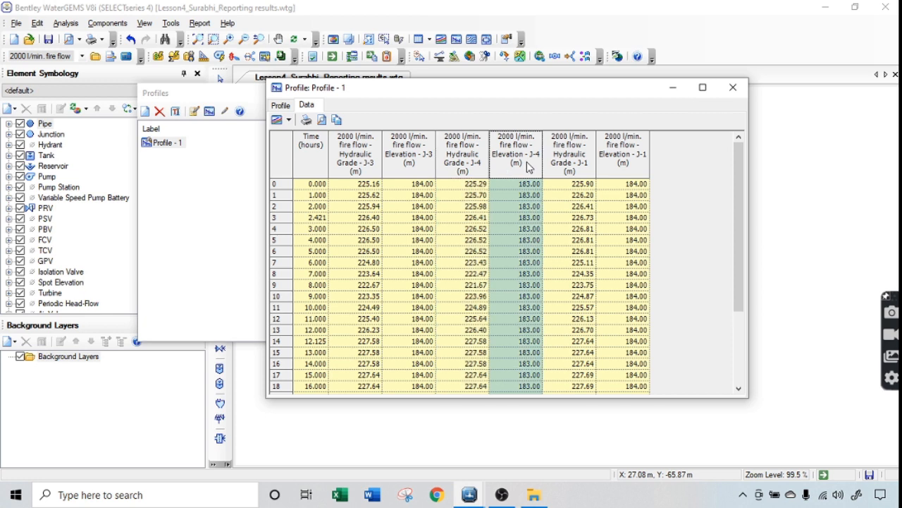
{"action": "left_click", "coordinate": [571, 163]}
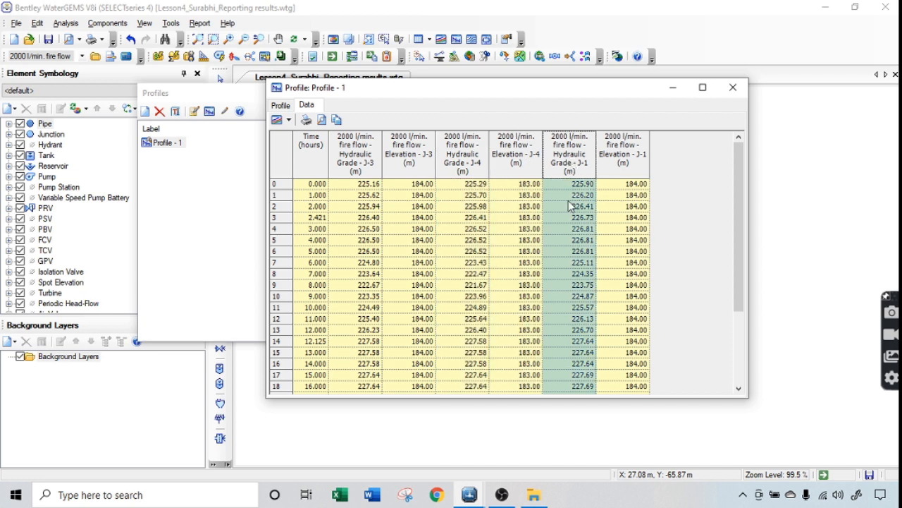
{"action": "left_click", "coordinate": [612, 167]}
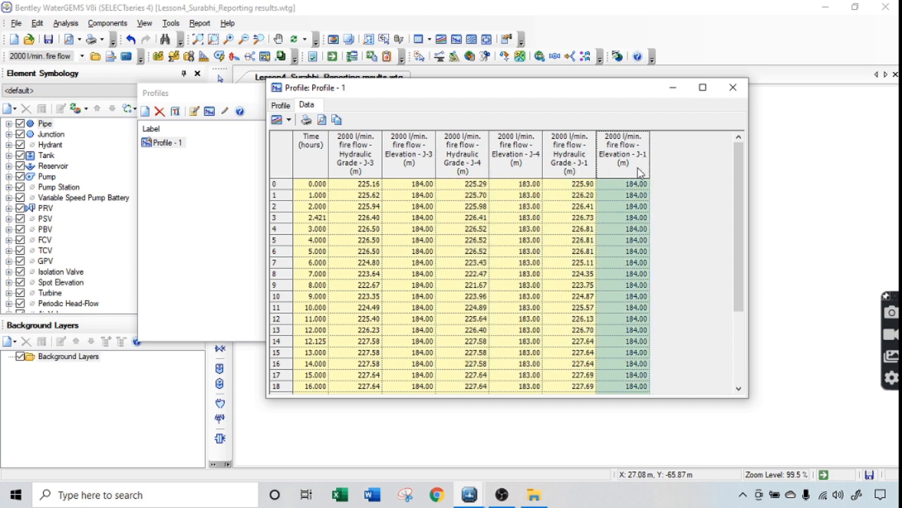
Look over the profile graph's series options and chart options, and close the graph and the profile manager
{"action": "left_click", "coordinate": [281, 106]}
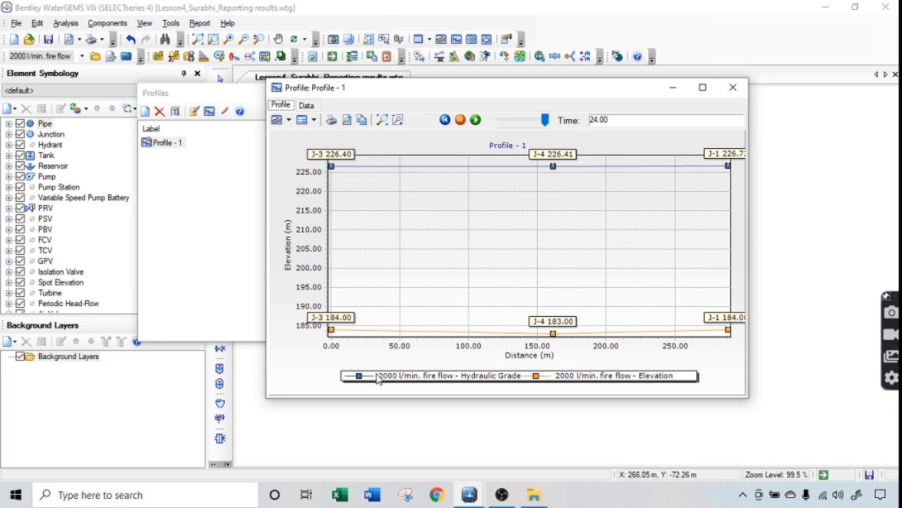
{"action": "right_click", "coordinate": [384, 216]}
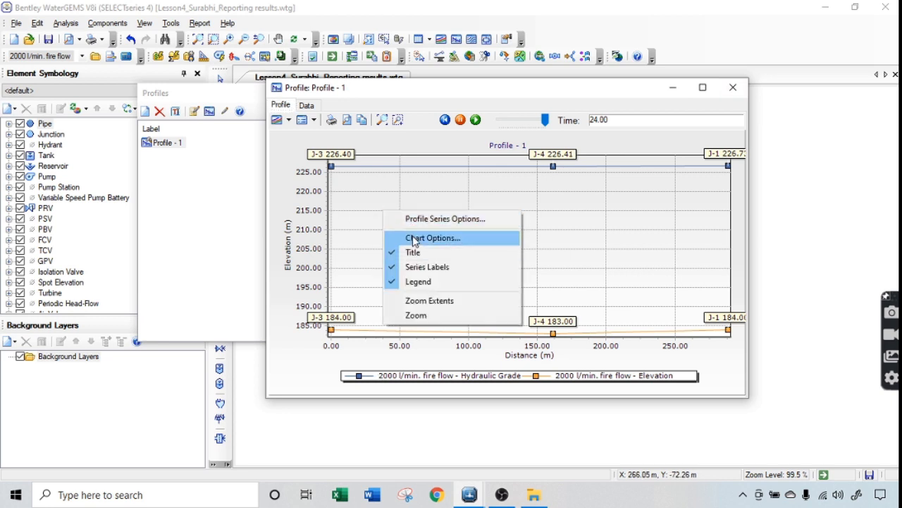
{"action": "left_click", "coordinate": [426, 219]}
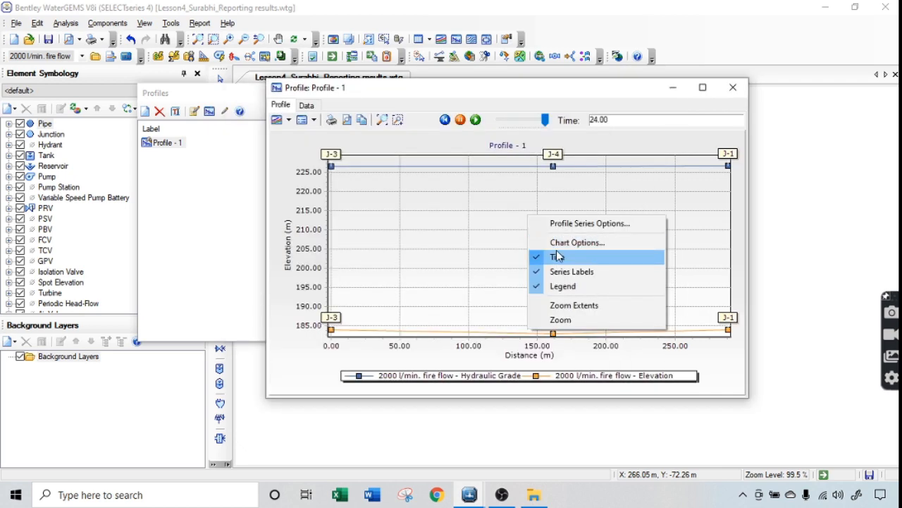
{"action": "left_click", "coordinate": [553, 243]}
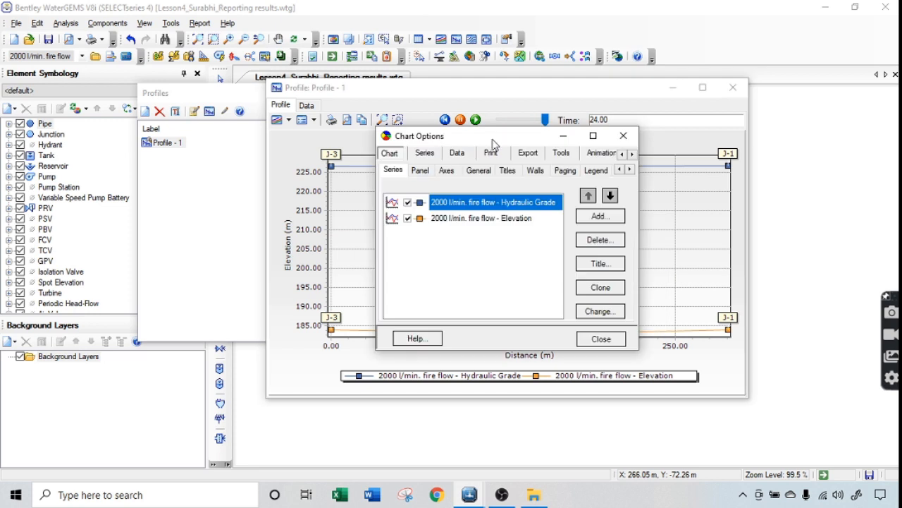
{"action": "left_click_drag", "start_coordinate": [494, 144], "coordinate": [374, 179]}
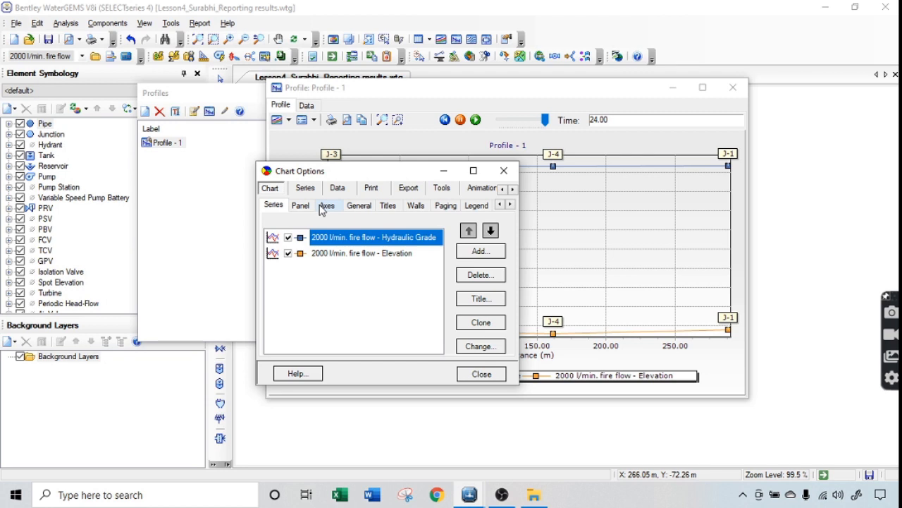
{"action": "left_click", "coordinate": [504, 171]}
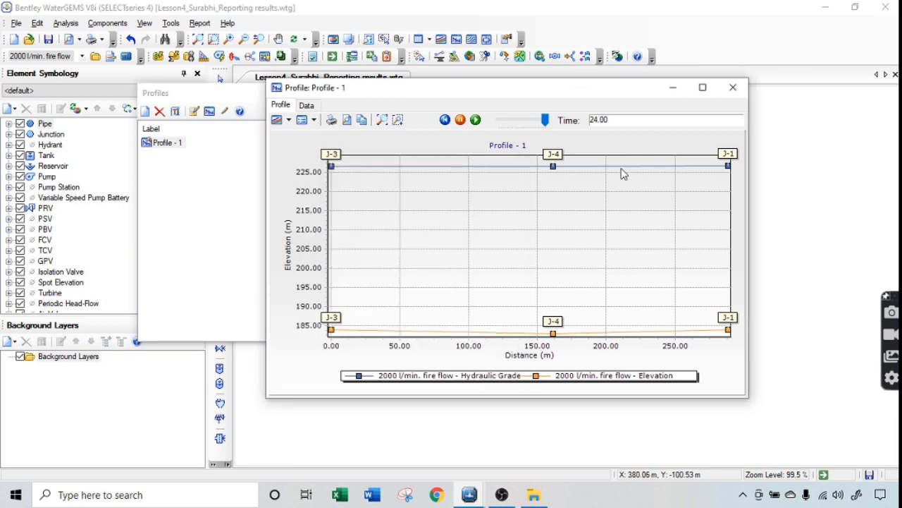
{"action": "left_click", "coordinate": [734, 89]}
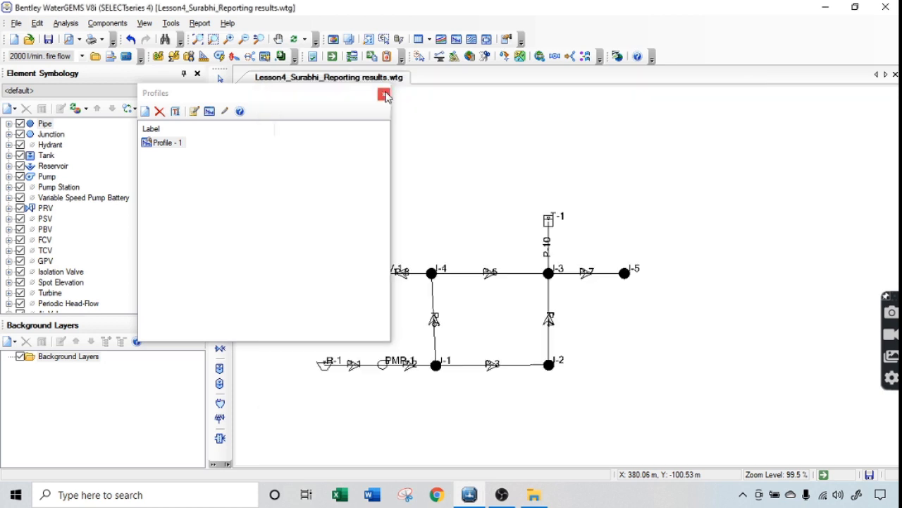
{"action": "left_click", "coordinate": [383, 93]}
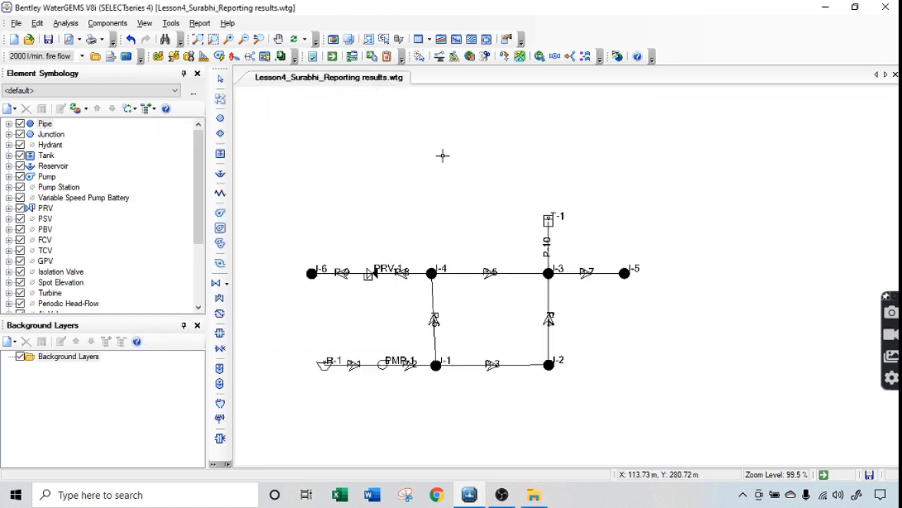
Create a new contour definition in the contour manager
{"action": "scroll", "coordinate": [517, 197], "scroll_direction": "up", "scroll_amount": 1}
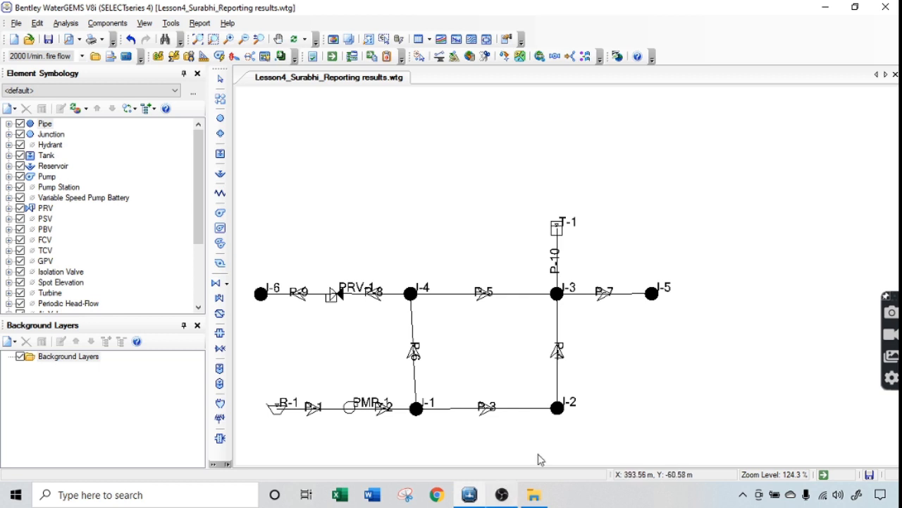
{"action": "left_click", "coordinate": [147, 25]}
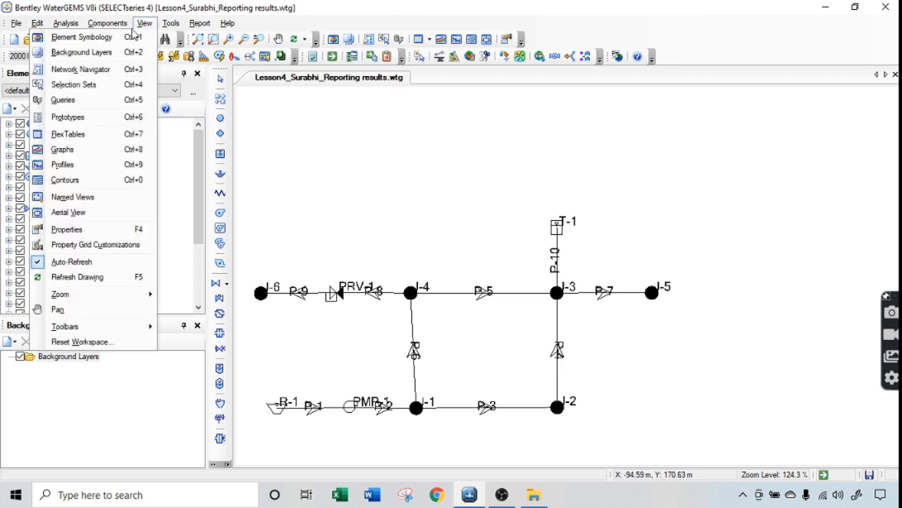
{"action": "left_click", "coordinate": [78, 181]}
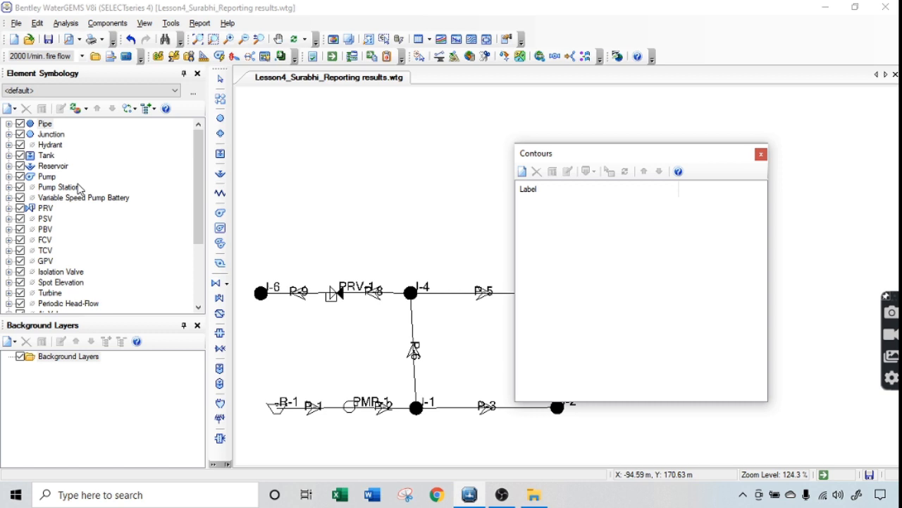
{"action": "left_click", "coordinate": [522, 174]}
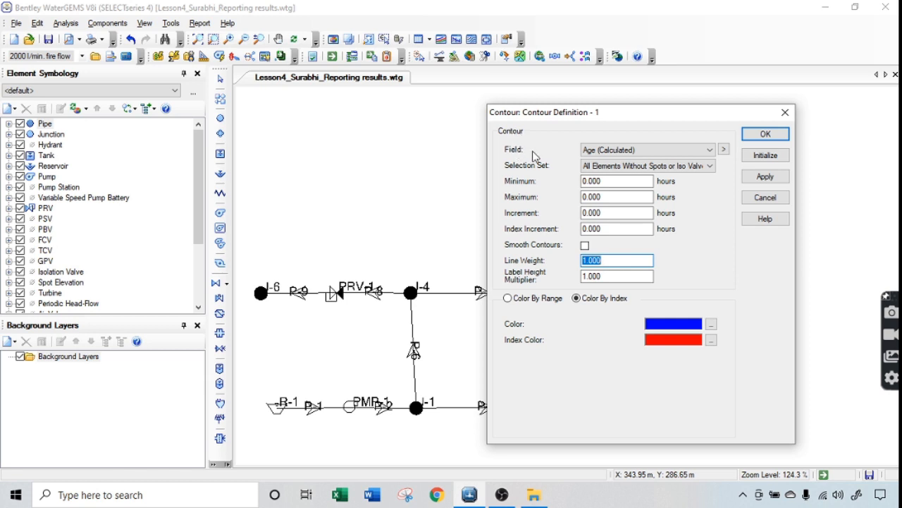
Set the contour definition's field to Hydraulic Grade and its selection set to All Elements
{"action": "left_click", "coordinate": [621, 151]}
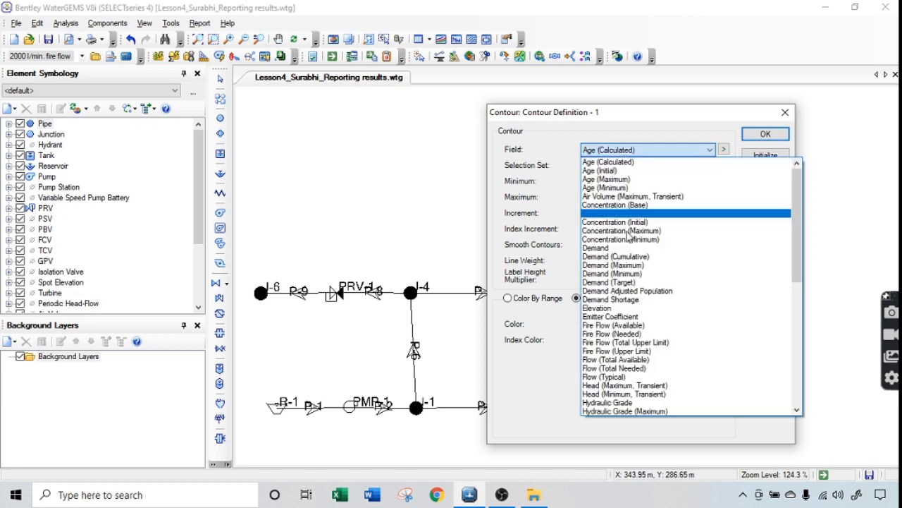
{"action": "scroll", "coordinate": [636, 395], "scroll_direction": "down", "scroll_amount": 15}
{"action": "scroll", "coordinate": [637, 401], "scroll_direction": "up", "scroll_amount": 15}
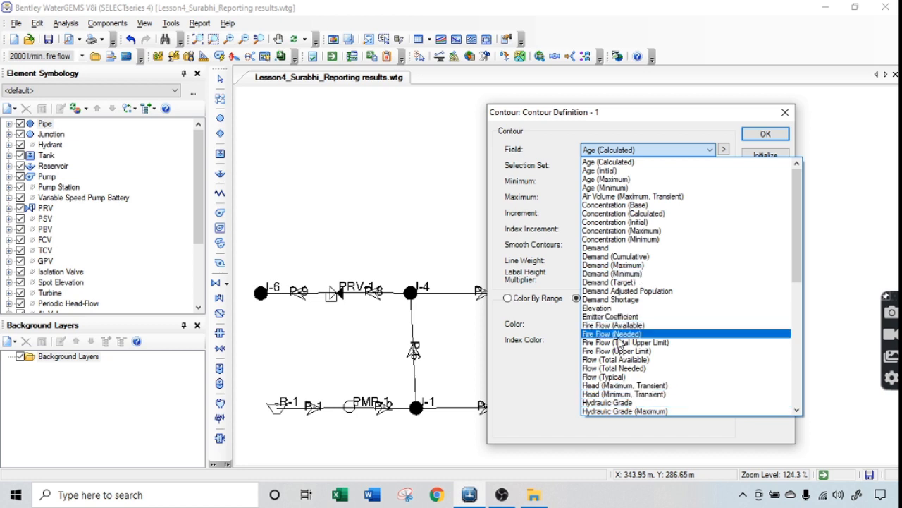
{"action": "left_click", "coordinate": [617, 403]}
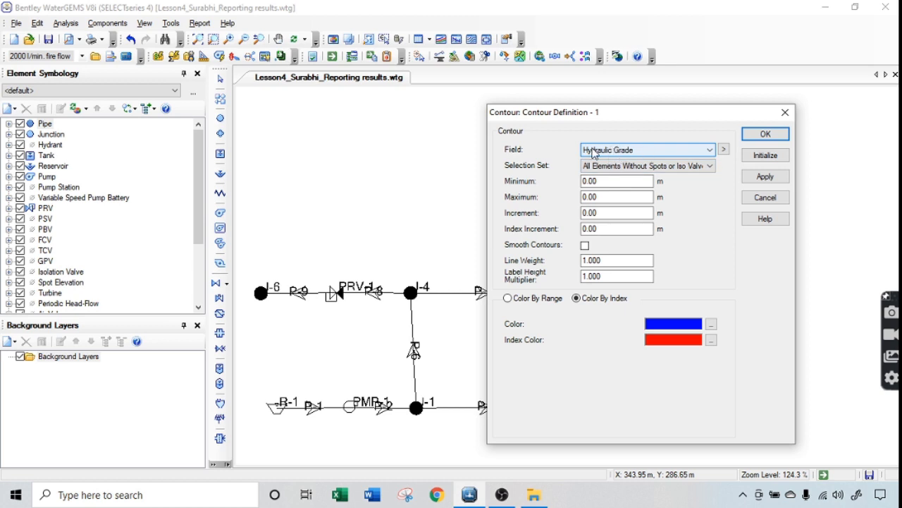
{"action": "left_click", "coordinate": [618, 166]}
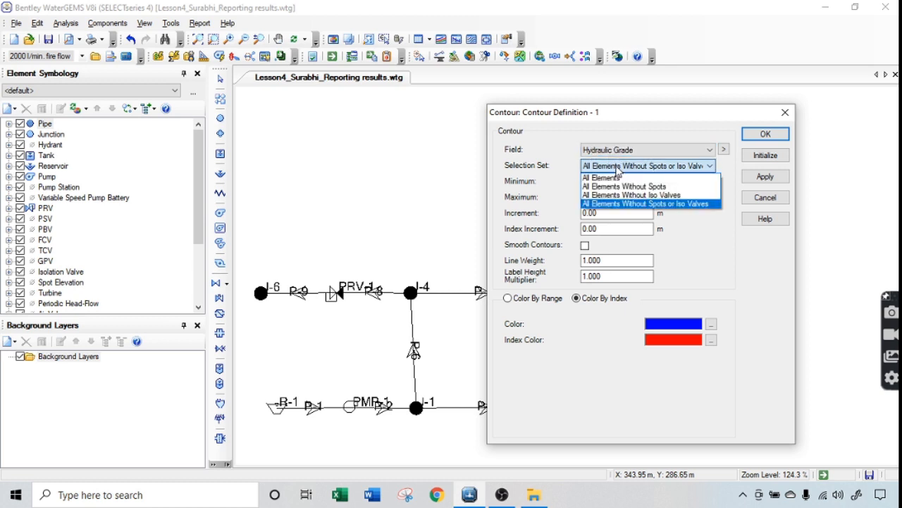
{"action": "left_click", "coordinate": [599, 177]}
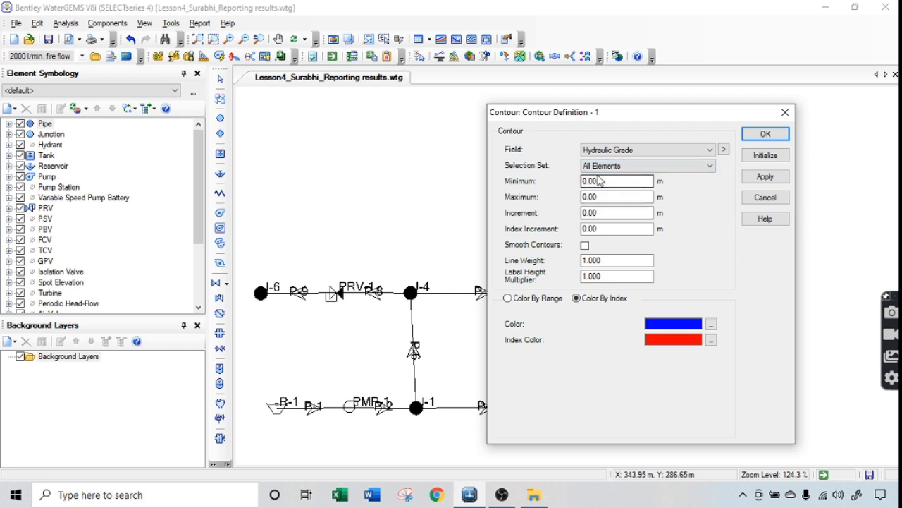
Initialize the hydraulic grade contour limits with the Full Range option and keep the contours colored by index
{"action": "left_click", "coordinate": [771, 158]}
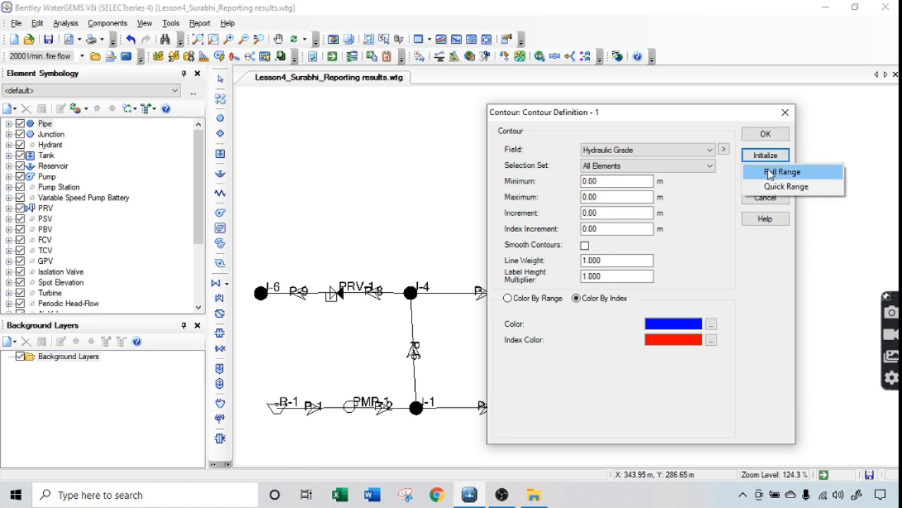
{"action": "left_click", "coordinate": [770, 173]}
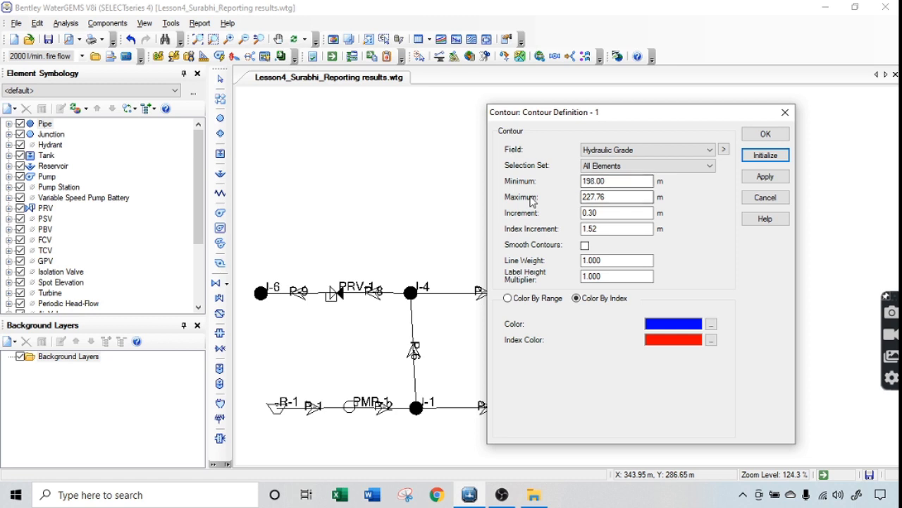
{"action": "left_click", "coordinate": [584, 181]}
{"action": "left_click_drag", "start_coordinate": [585, 181], "coordinate": [648, 182]}
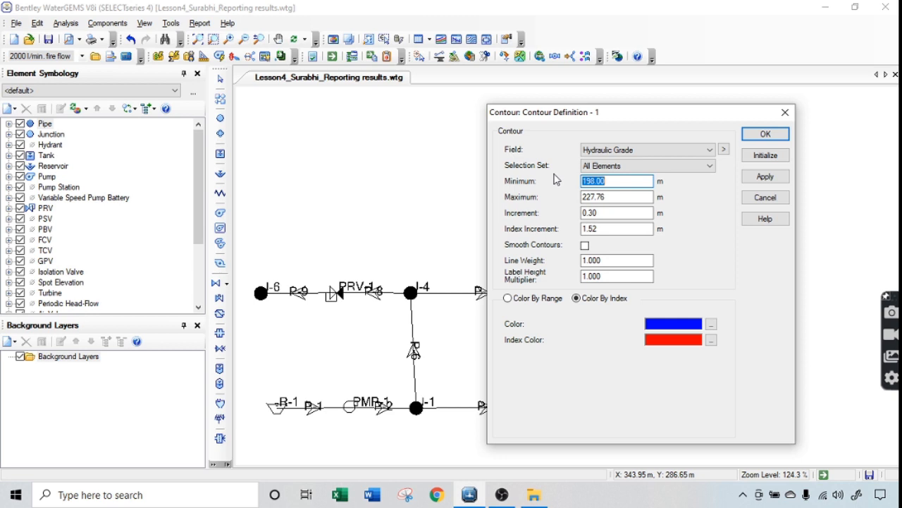
{"action": "left_click", "coordinate": [765, 154]}
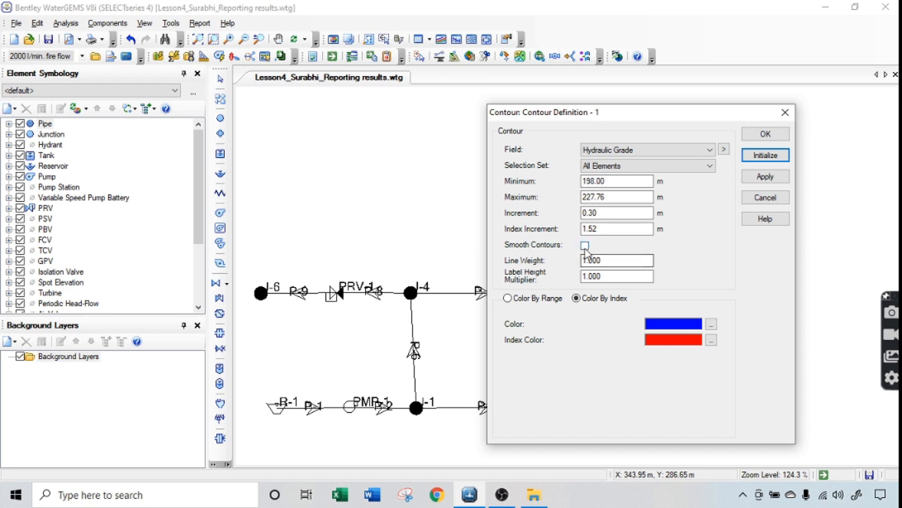
{"action": "left_click", "coordinate": [578, 300]}
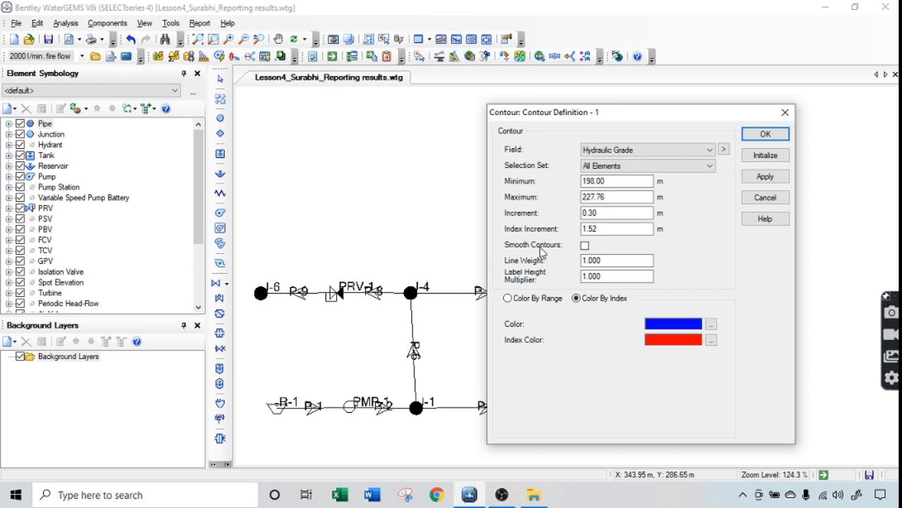
Enable smooth contours, generate the hydraulic grade contours, and close the contour definition and the contour manager
{"action": "left_click", "coordinate": [585, 245]}
{"action": "left_click", "coordinate": [779, 189]}
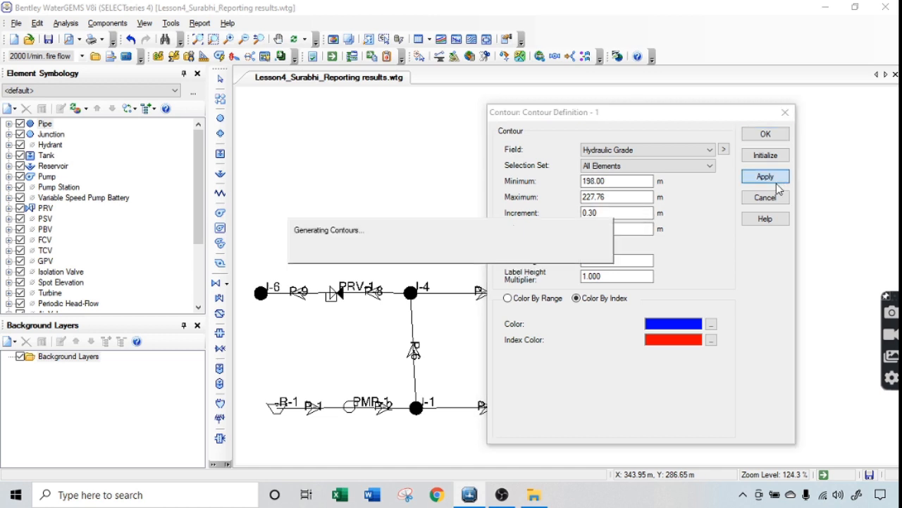
{"action": "left_click", "coordinate": [765, 135]}
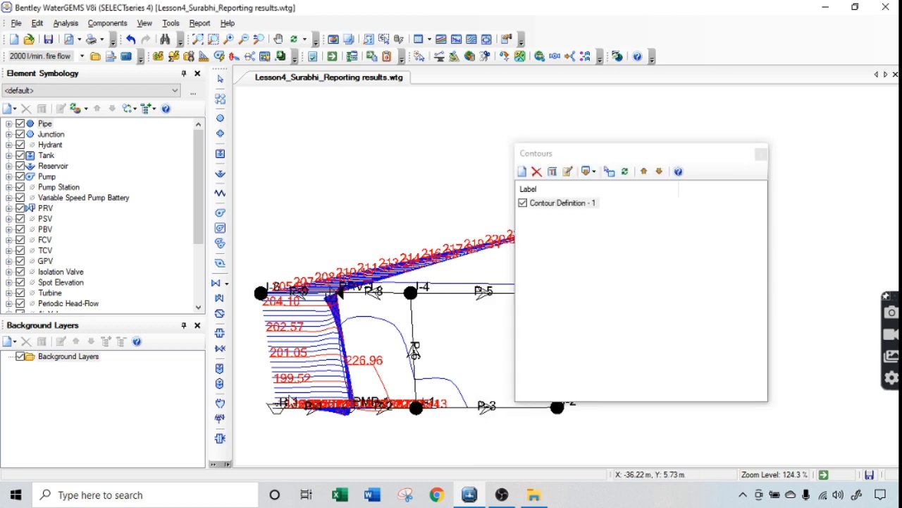
{"action": "left_click", "coordinate": [761, 154]}
Examine the hydraulic grade contour lines and labels across the network, from R-1 and PMP-1 to PRV-1, J-6 and T-1
{"action": "scroll", "coordinate": [359, 293], "scroll_direction": "up", "scroll_amount": 3}
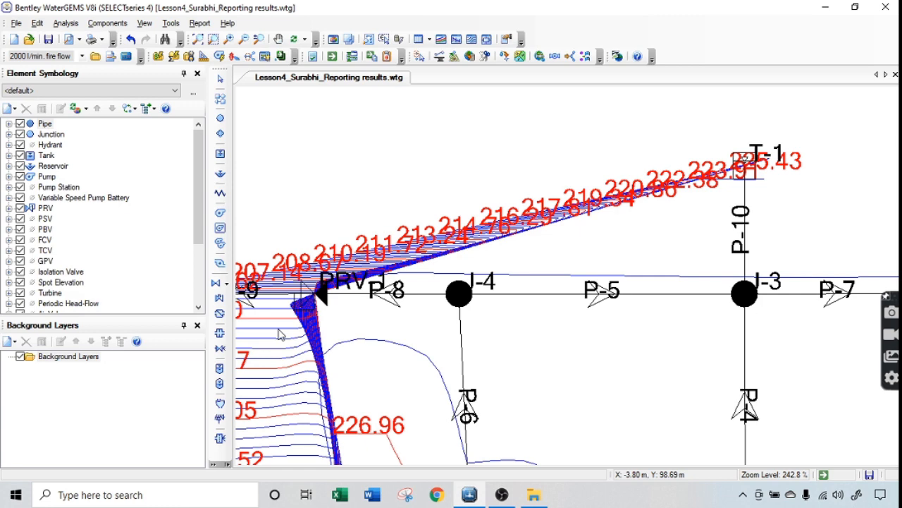
{"action": "left_click_drag", "start_coordinate": [278, 330], "coordinate": [298, 246]}
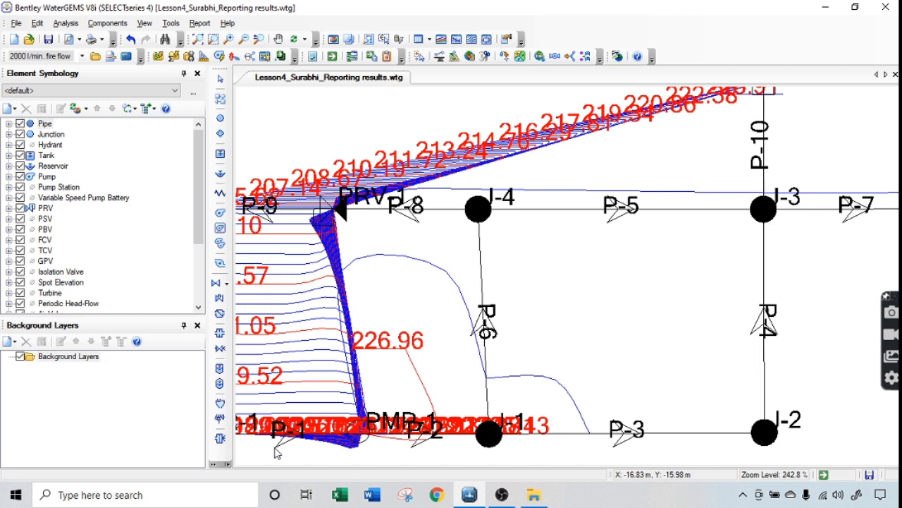
{"action": "scroll", "coordinate": [297, 370], "scroll_direction": "up", "scroll_amount": 1}
{"action": "left_click_drag", "start_coordinate": [296, 370], "coordinate": [399, 352]}
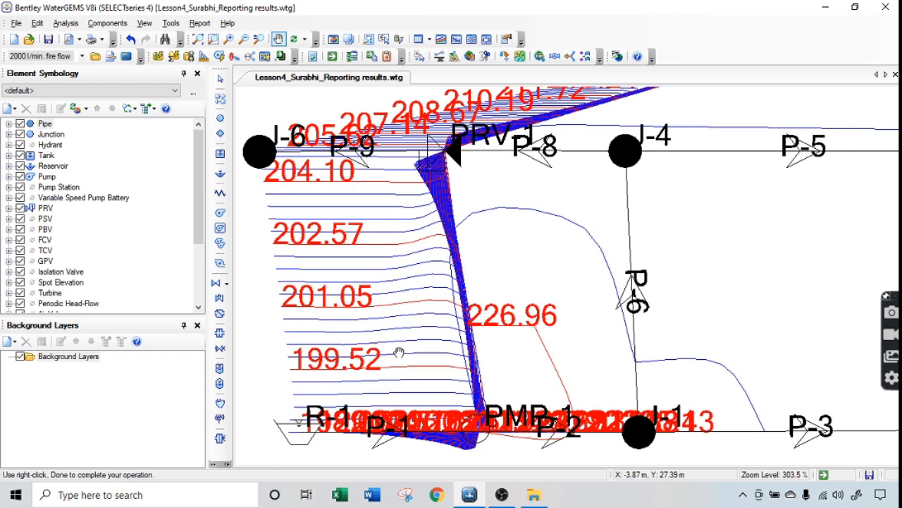
{"action": "scroll", "coordinate": [332, 288], "scroll_direction": "up", "scroll_amount": 14}
{"action": "scroll", "coordinate": [334, 291], "scroll_direction": "down", "scroll_amount": 2}
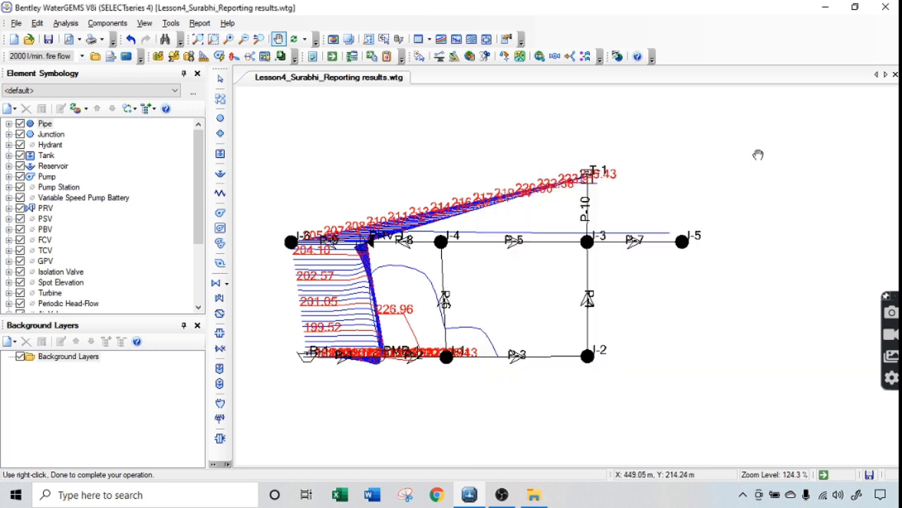
{"action": "scroll", "coordinate": [325, 318], "scroll_direction": "up", "scroll_amount": 3}
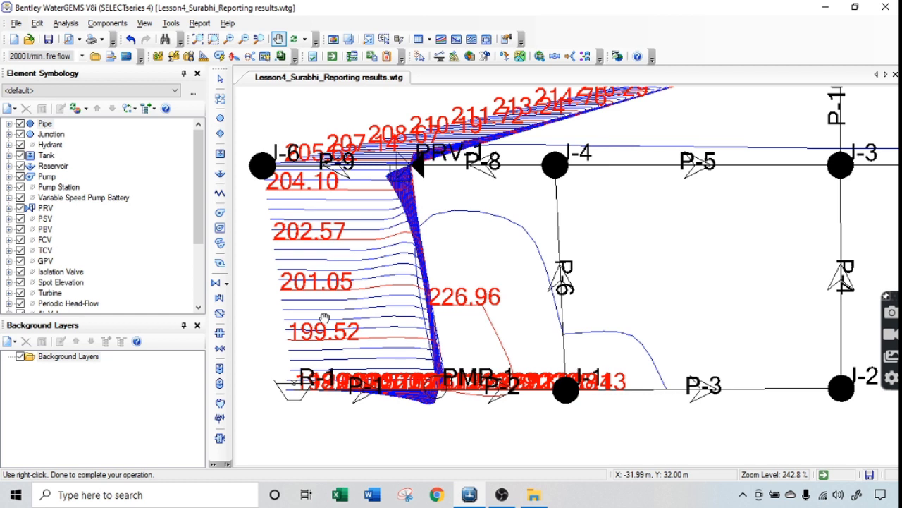
{"action": "scroll", "coordinate": [325, 318], "scroll_direction": "down", "scroll_amount": 2}
{"action": "key", "text": "Escape"}
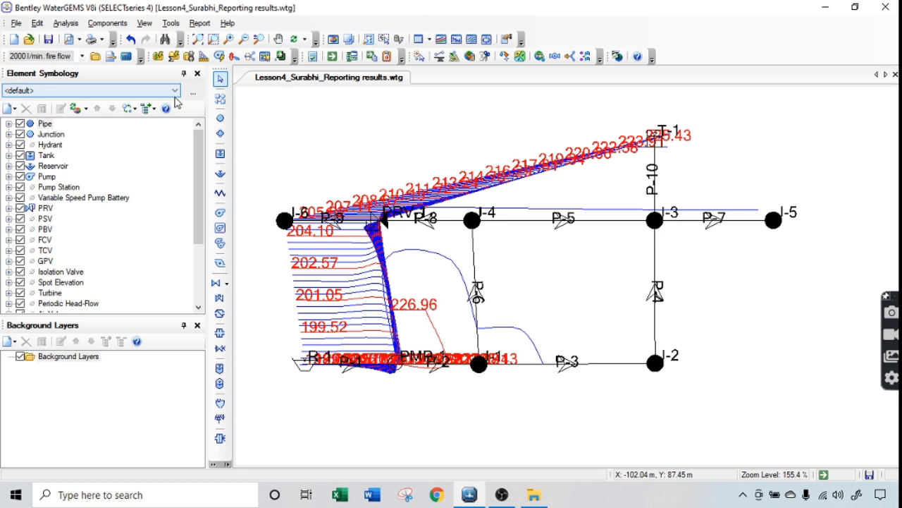
{"action": "left_click", "coordinate": [198, 74]}
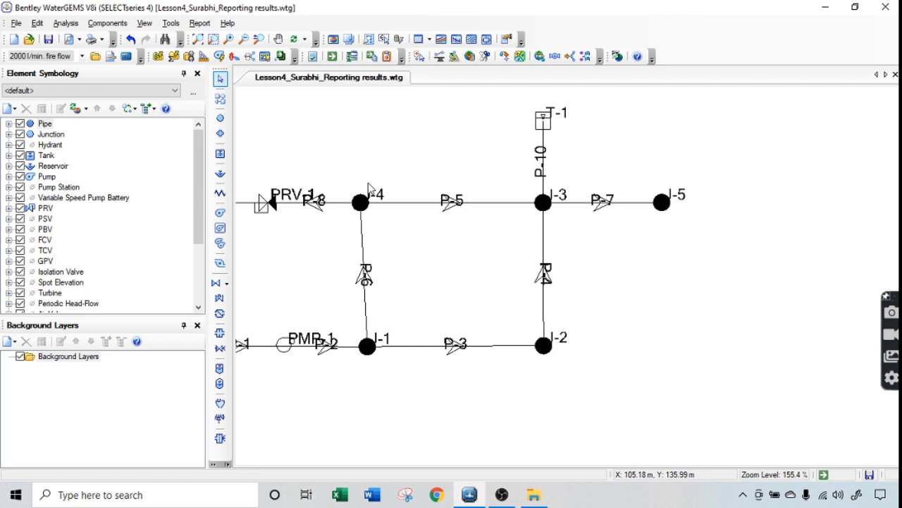
Add a Material annotation to the pipes and move the annotations of pipe P-10 off the pipe line
{"action": "scroll", "coordinate": [420, 188], "scroll_direction": "up", "scroll_amount": 1}
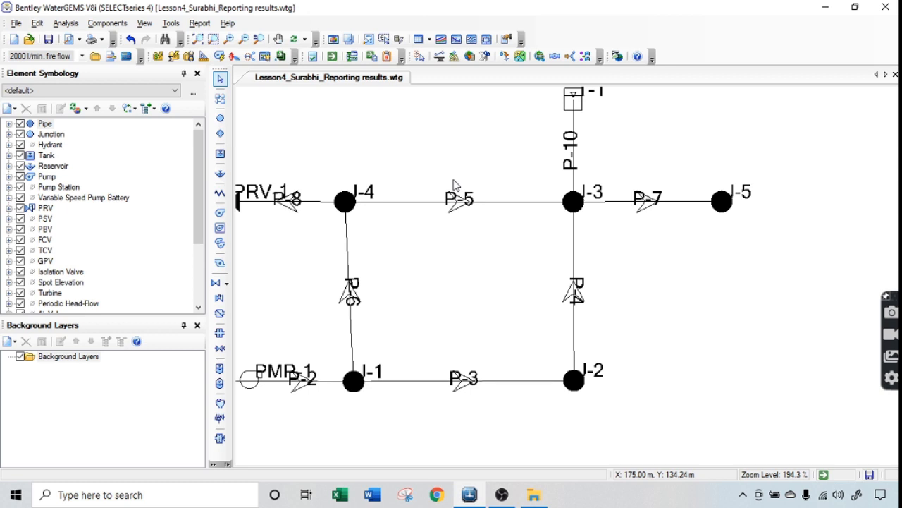
{"action": "left_click", "coordinate": [11, 109]}
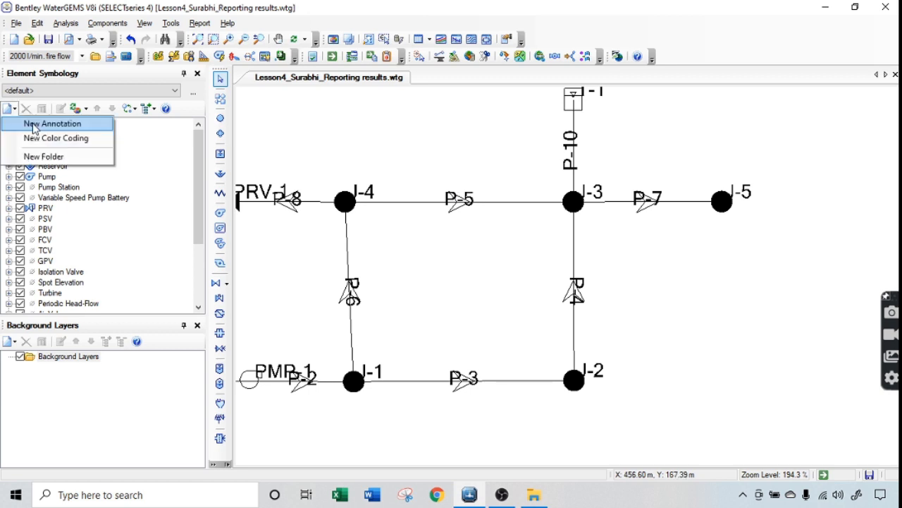
{"action": "left_click", "coordinate": [34, 124]}
{"action": "left_click", "coordinate": [402, 358]}
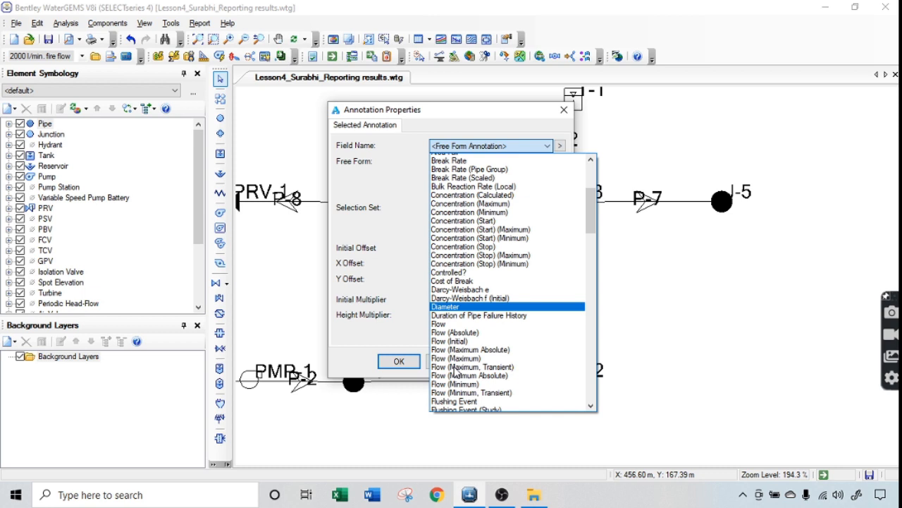
{"action": "scroll", "coordinate": [455, 372], "scroll_direction": "down", "scroll_amount": 13}
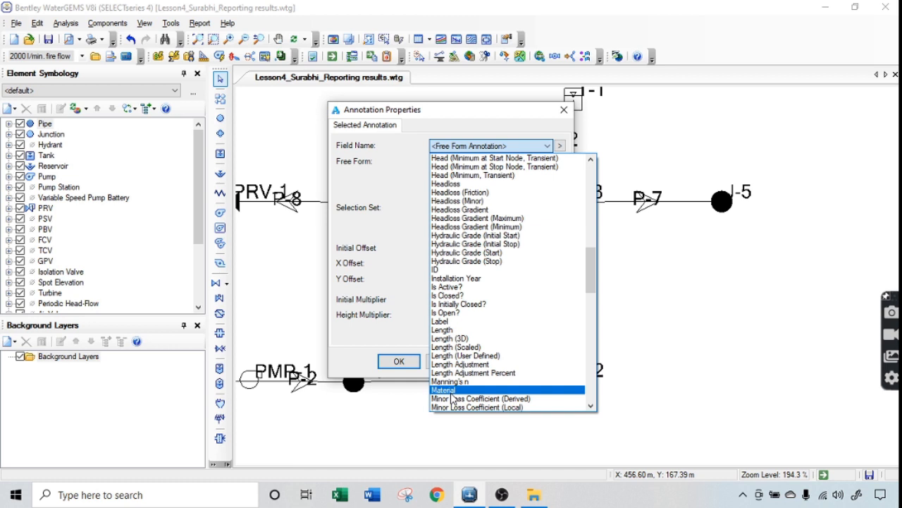
{"action": "left_click", "coordinate": [454, 390]}
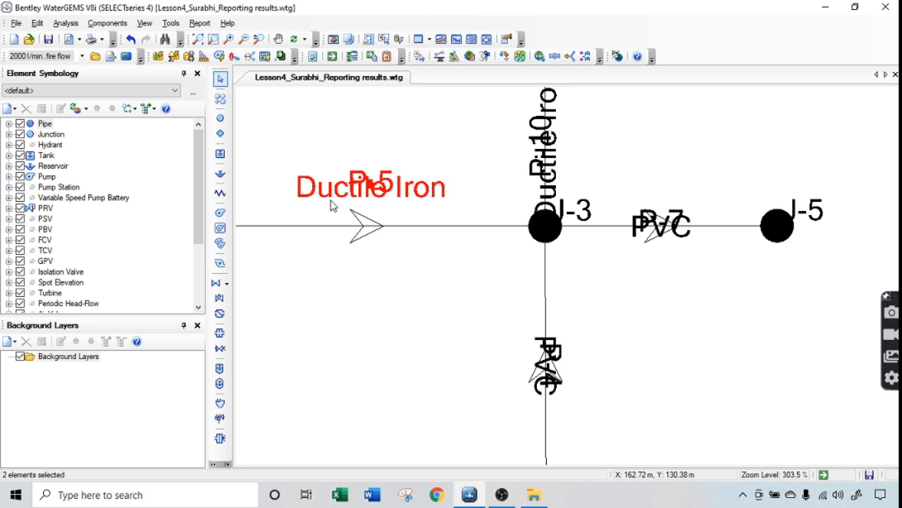
{"action": "left_click", "coordinate": [544, 181]}
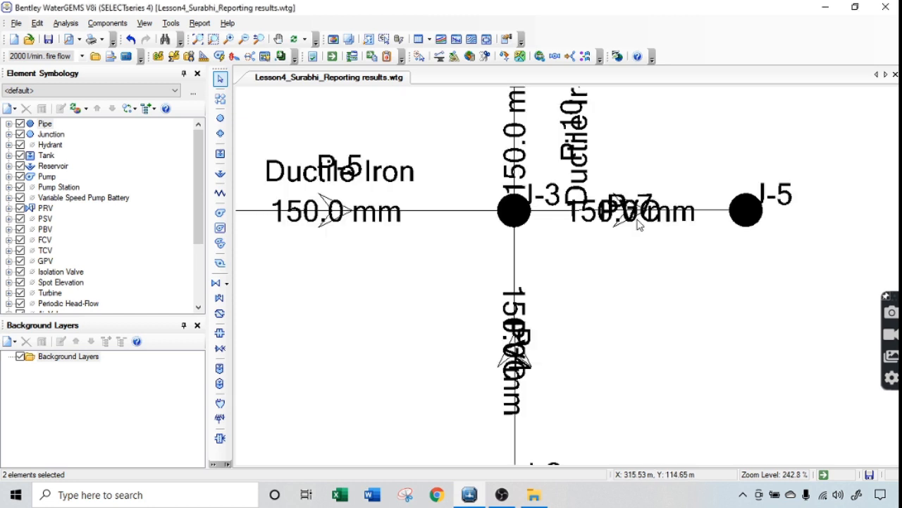
Delete the pipes' Diameter and Material annotations, checking the Material annotation's properties before removing it
{"action": "scroll", "coordinate": [639, 225], "scroll_direction": "up", "scroll_amount": 1}
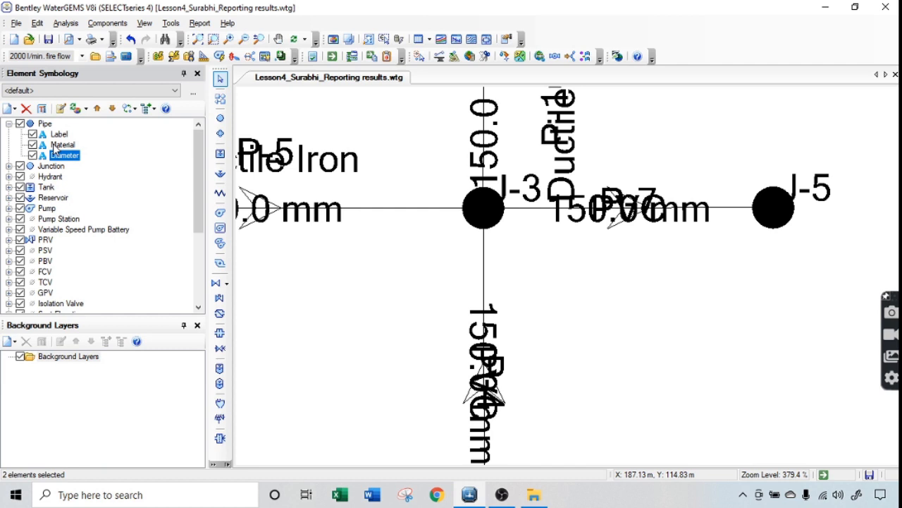
{"action": "key", "text": "Delete"}
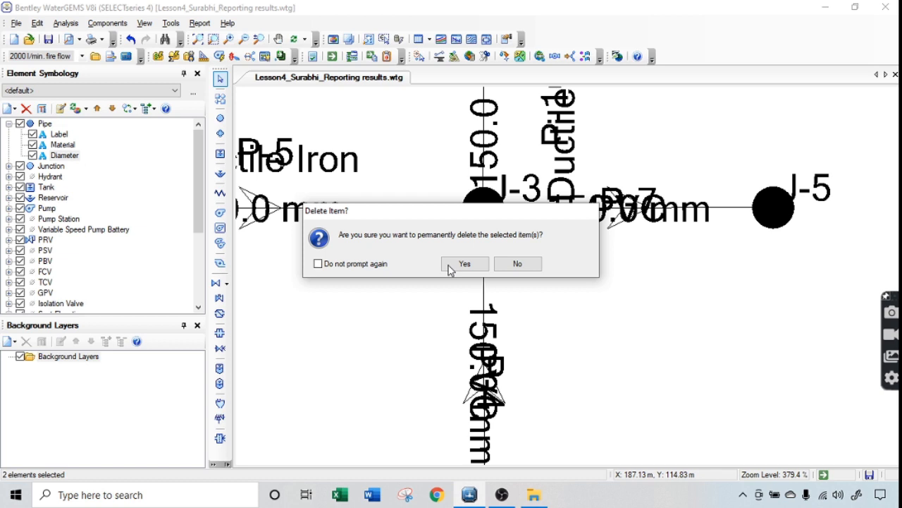
{"action": "left_click", "coordinate": [463, 264]}
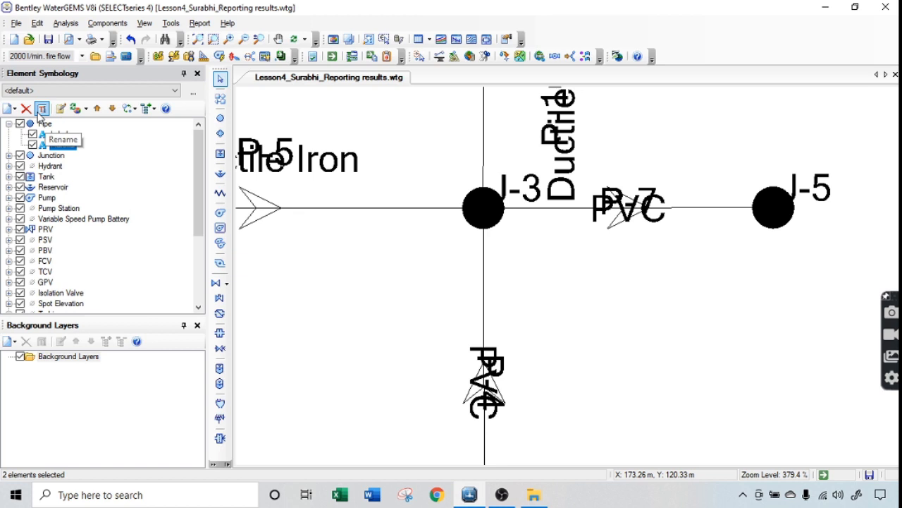
{"action": "left_click", "coordinate": [60, 109]}
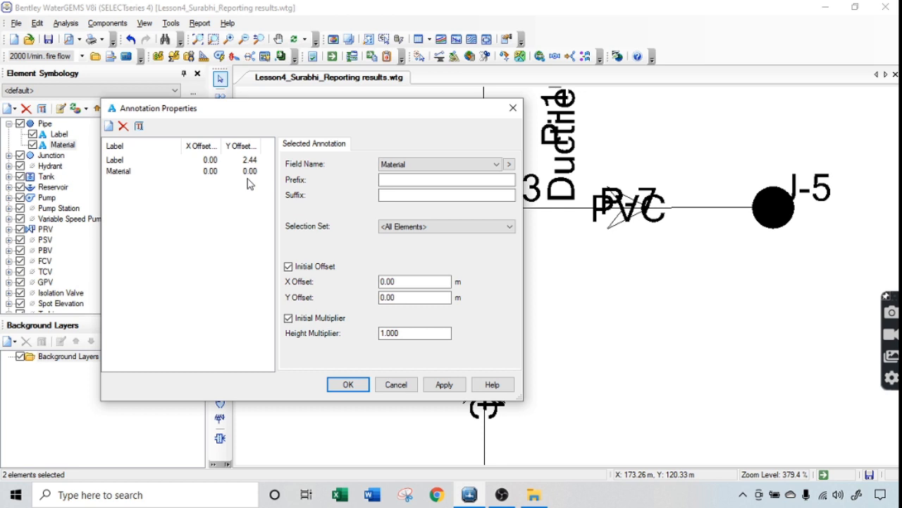
{"action": "key", "text": "Return"}
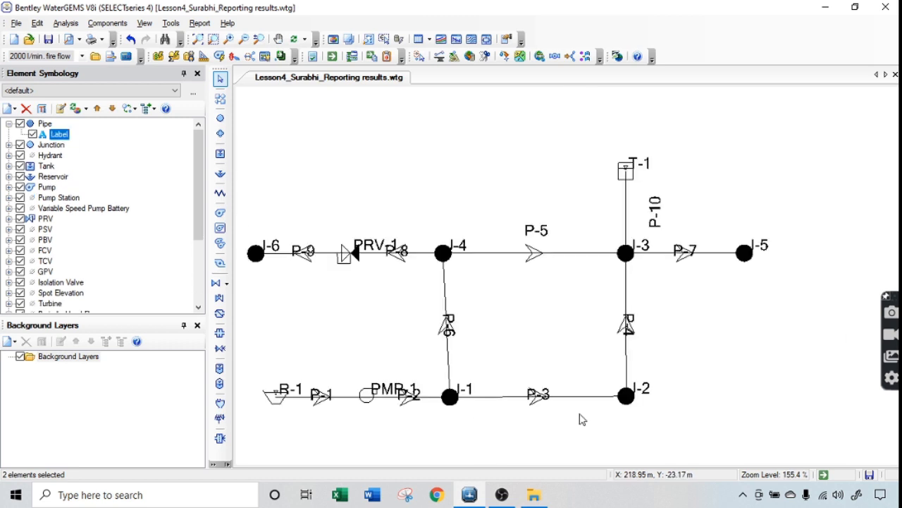
{"action": "mouse_move", "coordinate": [521, 502]}
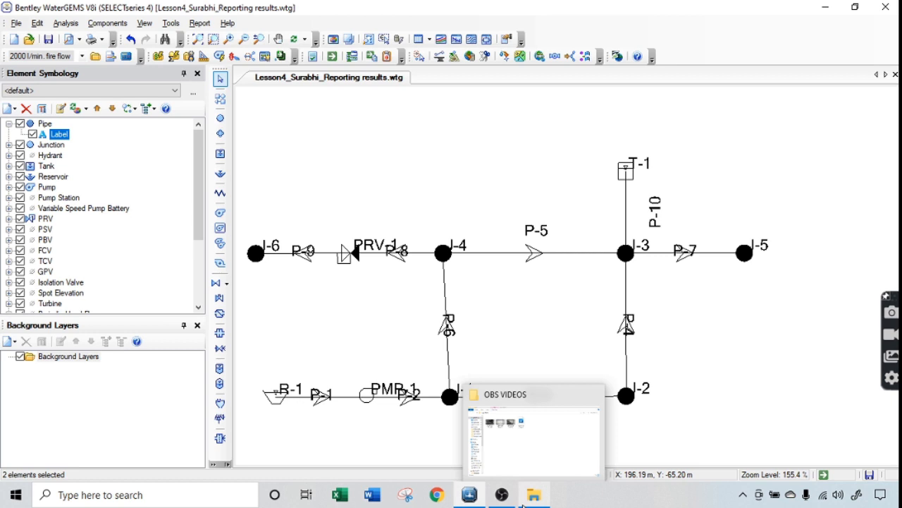
{"action": "left_click", "coordinate": [496, 195]}
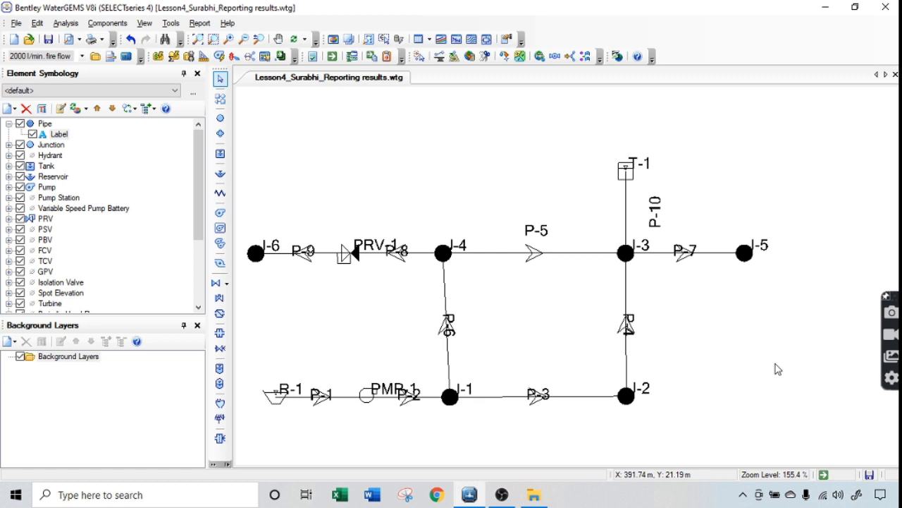
{"action": "left_click", "coordinate": [45, 124]}
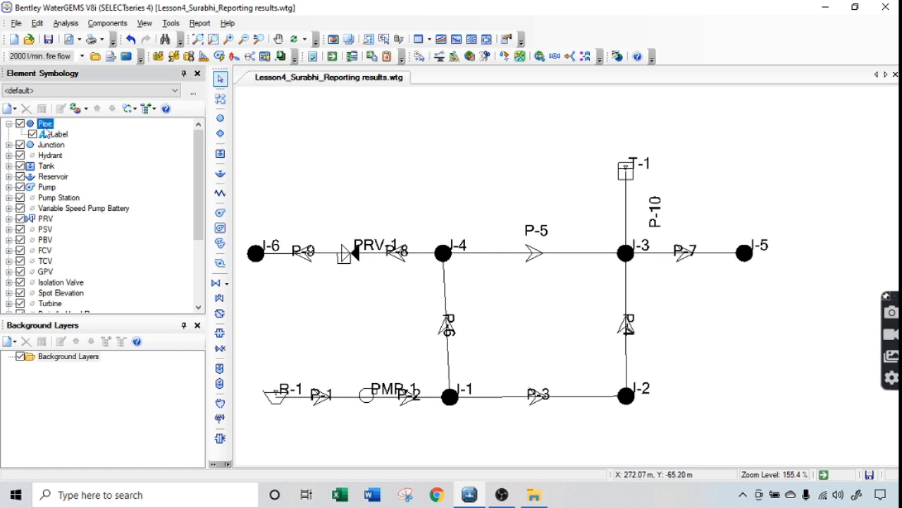
{"action": "left_click", "coordinate": [10, 108]}
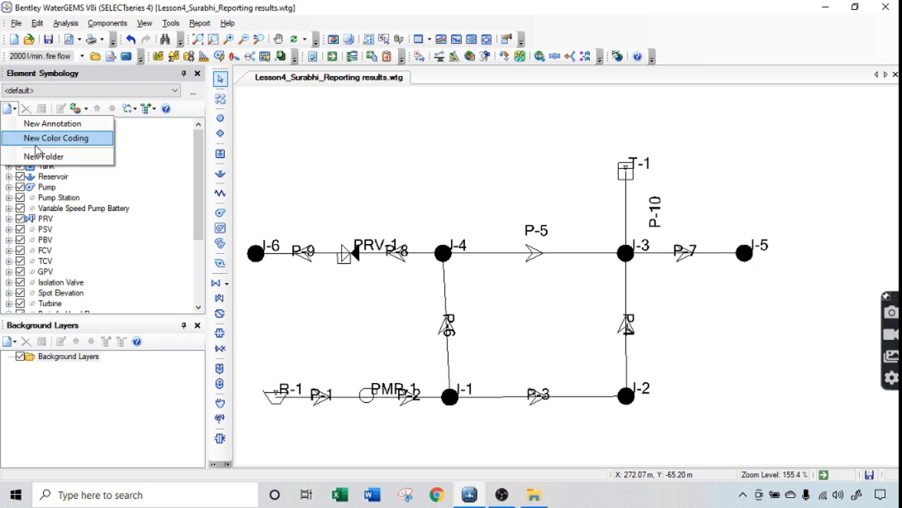
{"action": "left_click", "coordinate": [38, 144]}
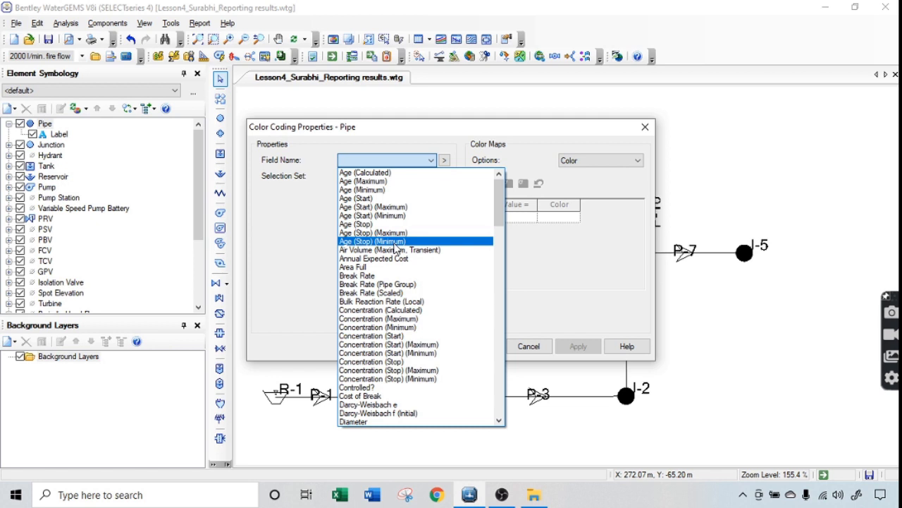
{"action": "left_click", "coordinate": [353, 421]}
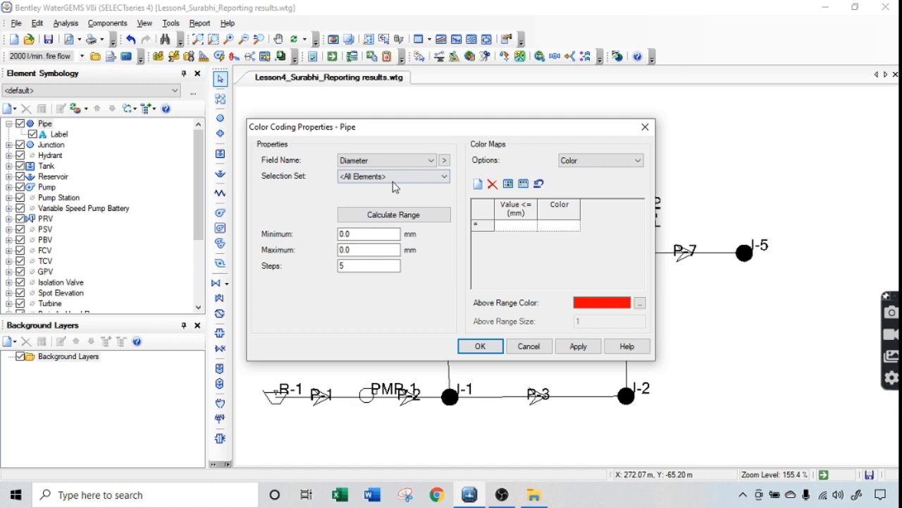
{"action": "left_click", "coordinate": [645, 127]}
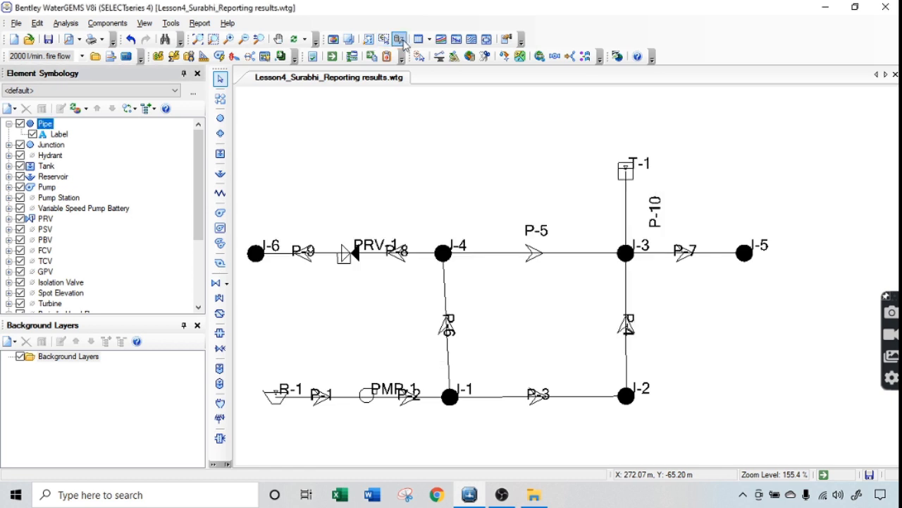
Open the predefined Pipe Table from the FlexTables and check the pipe diameters
{"action": "left_click", "coordinate": [401, 40]}
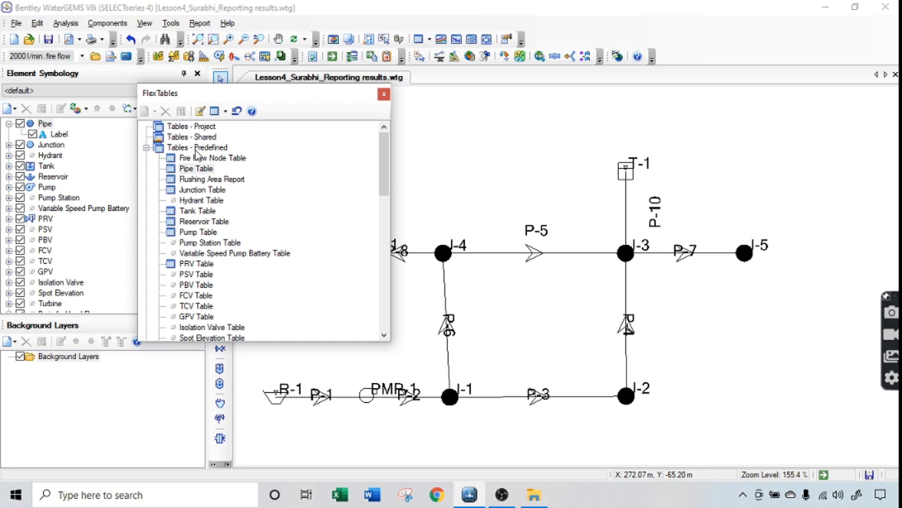
{"action": "double_click", "coordinate": [196, 169]}
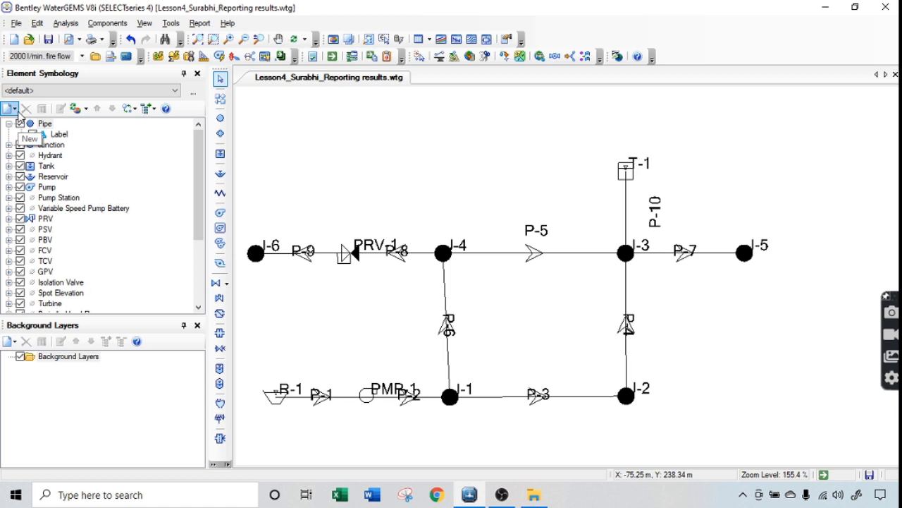
Set up a new pipe color coding on the Diameter field with color map values of 150 and 1000 mm
{"action": "left_click", "coordinate": [14, 110]}
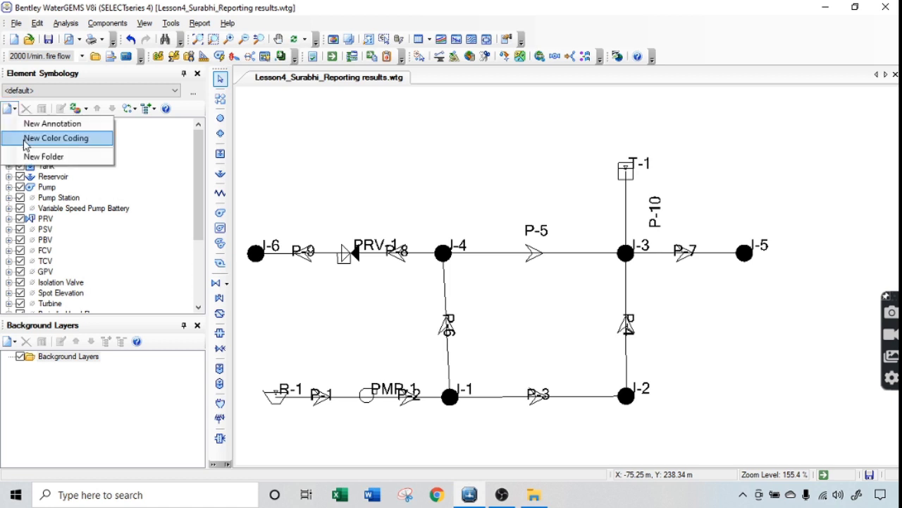
{"action": "left_click", "coordinate": [26, 145]}
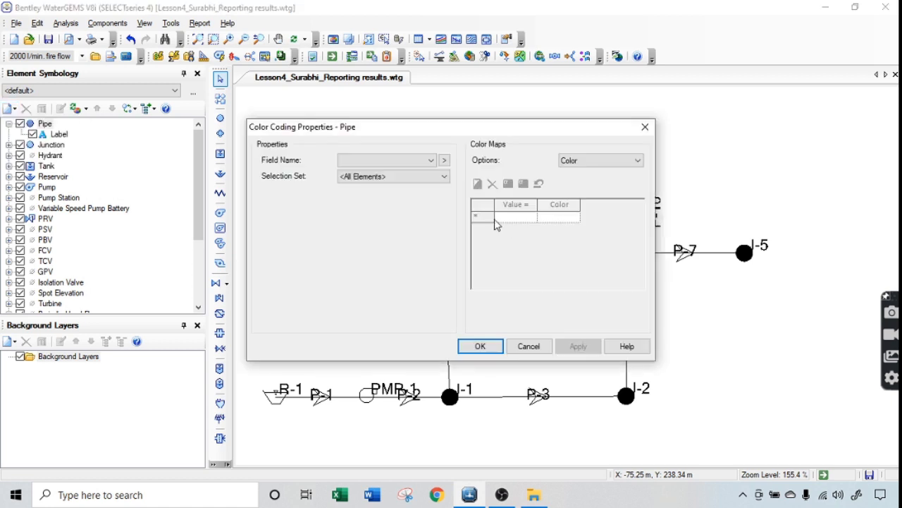
{"action": "left_click", "coordinate": [388, 160]}
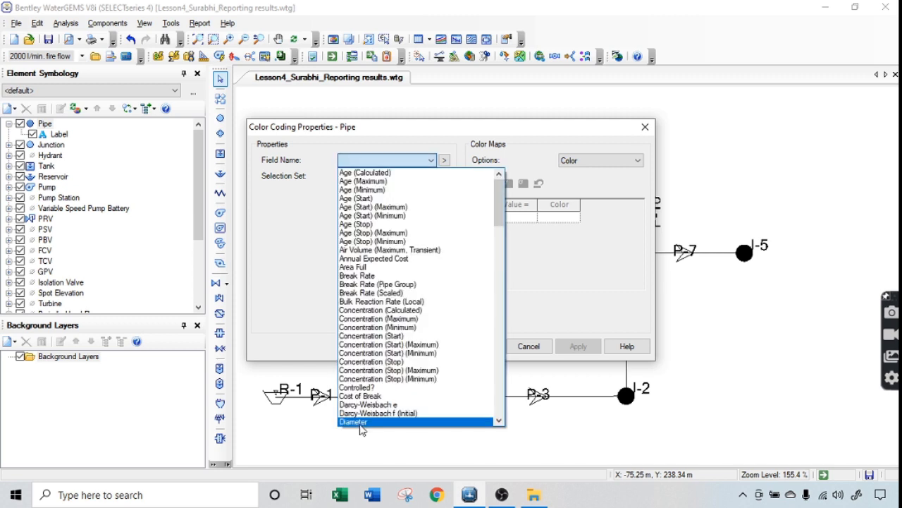
{"action": "left_click", "coordinate": [360, 423]}
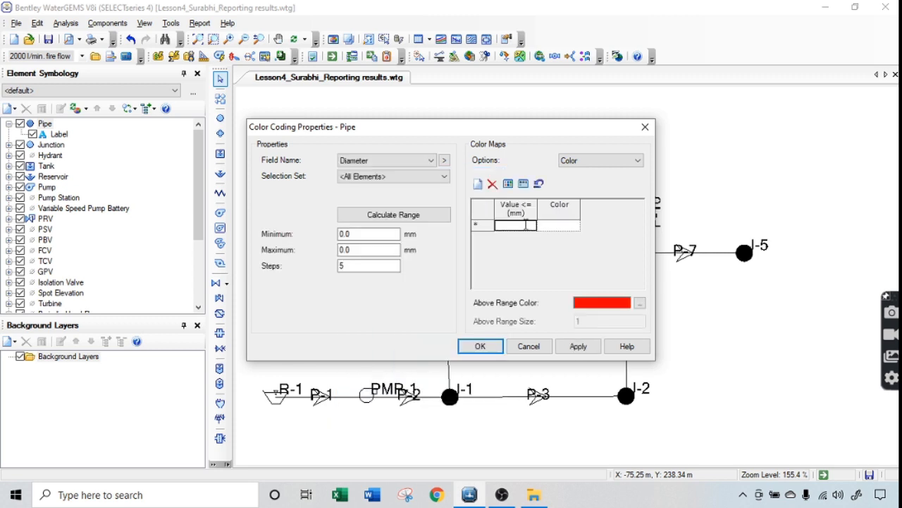
{"action": "type", "text": "150"}
{"action": "left_click", "coordinate": [479, 185]}
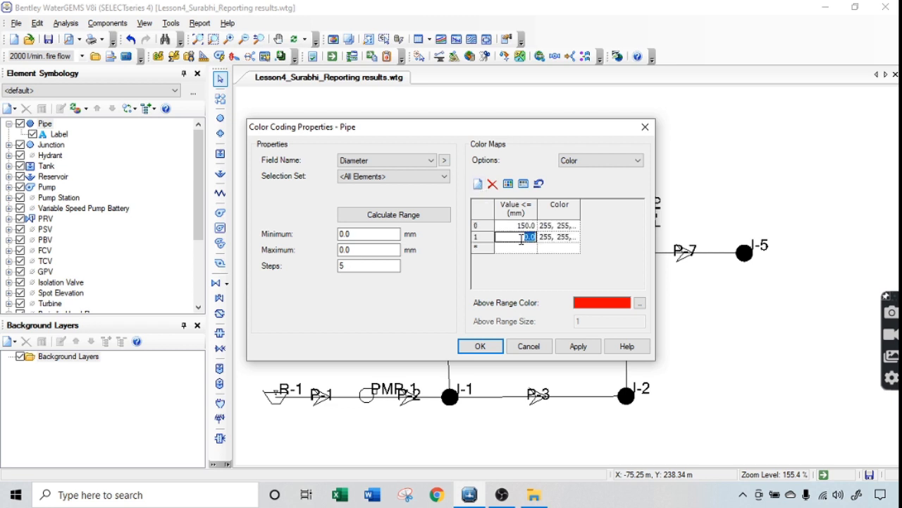
{"action": "type", "text": "1000"}
{"action": "key", "text": "shift+Tab"}
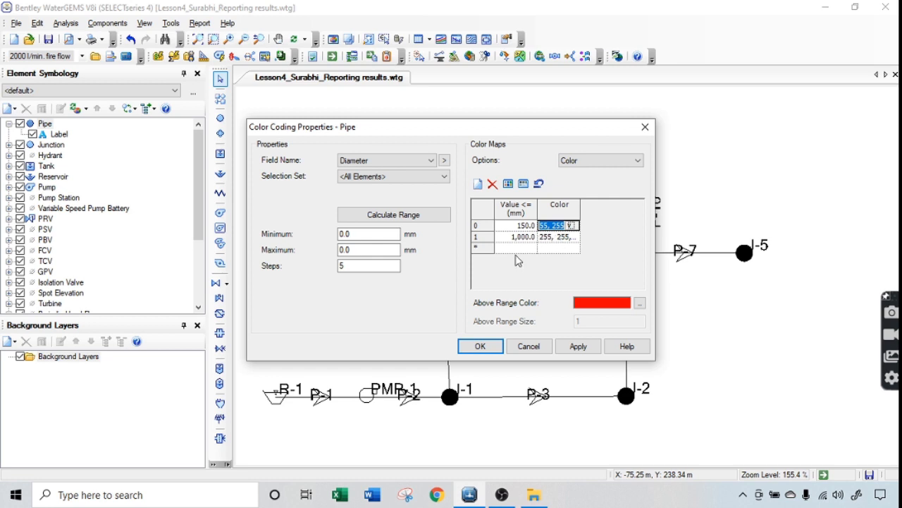
Color the 150 mm class red and the 1000 mm class blue in the pipe diameter color map, and apply it to the drawing
{"action": "left_click", "coordinate": [572, 225]}
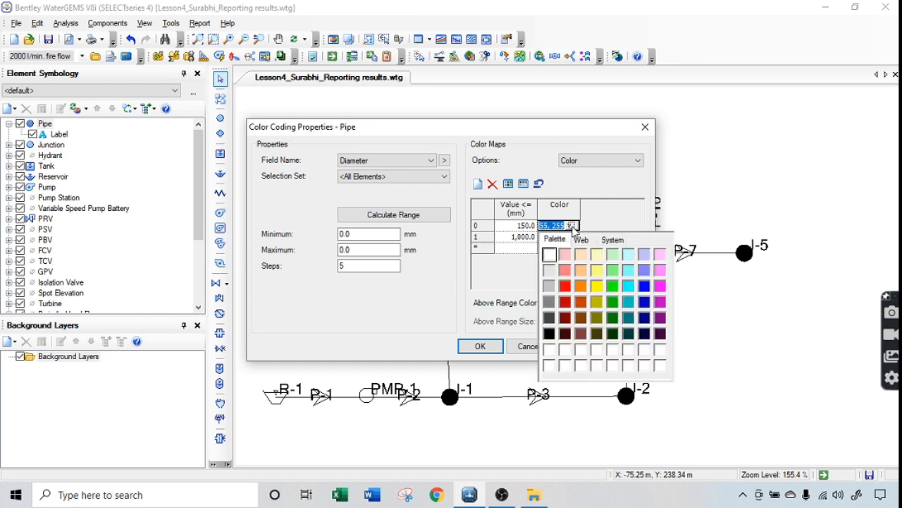
{"action": "left_click", "coordinate": [565, 286]}
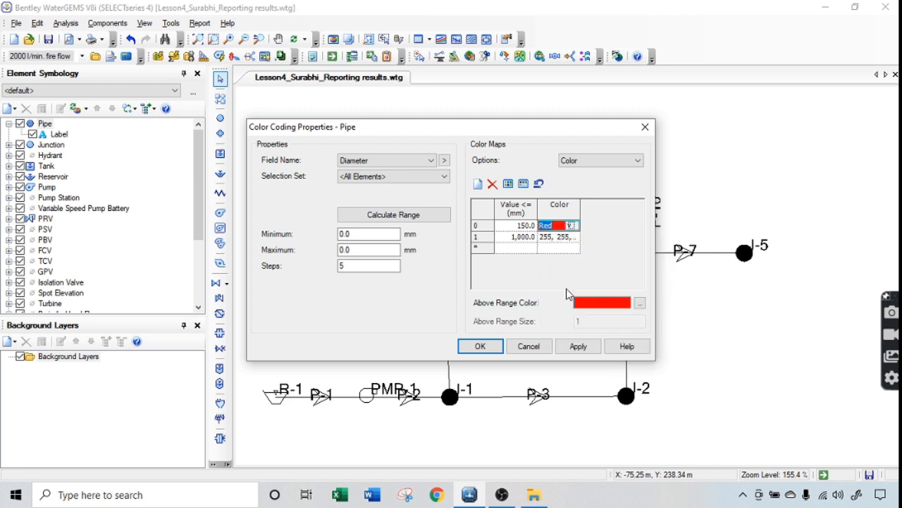
{"action": "left_click", "coordinate": [568, 239]}
{"action": "left_click", "coordinate": [572, 237]}
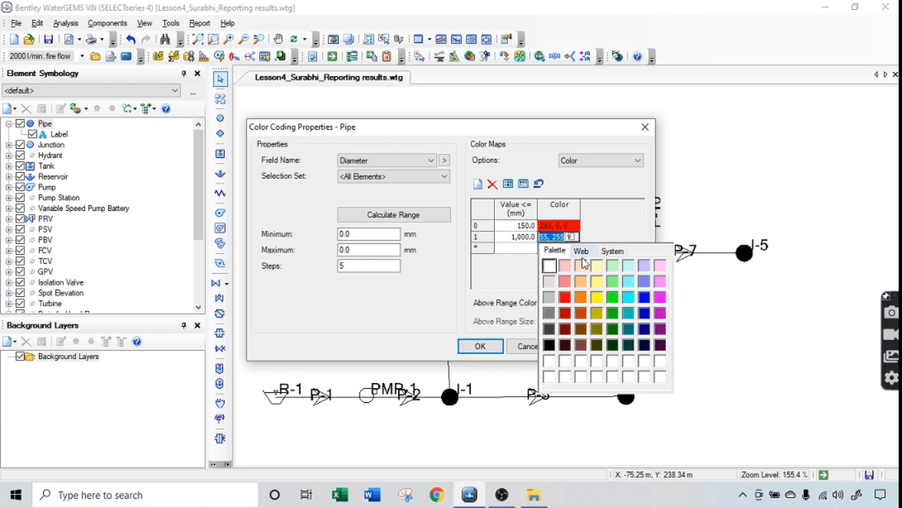
{"action": "left_click", "coordinate": [644, 298]}
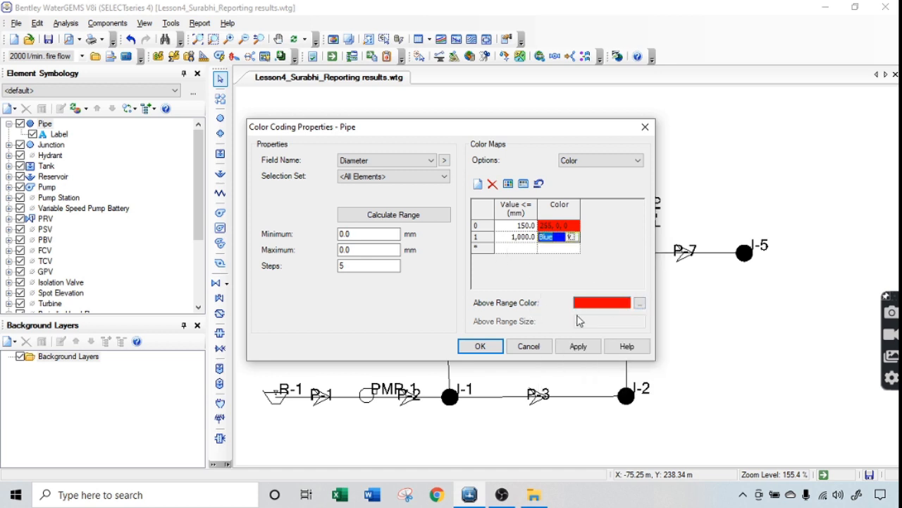
{"action": "left_click", "coordinate": [579, 346]}
{"action": "left_click", "coordinate": [479, 347]}
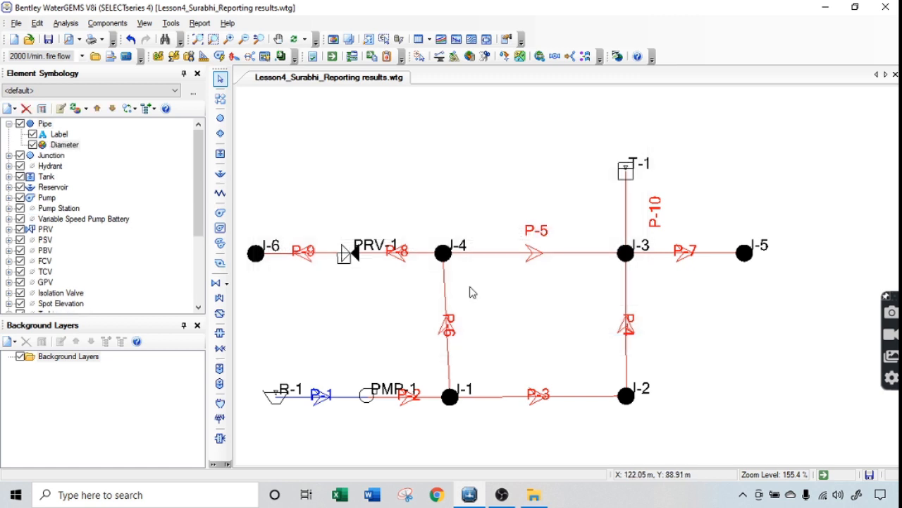
{"action": "scroll", "coordinate": [450, 316], "scroll_direction": "up", "scroll_amount": 1}
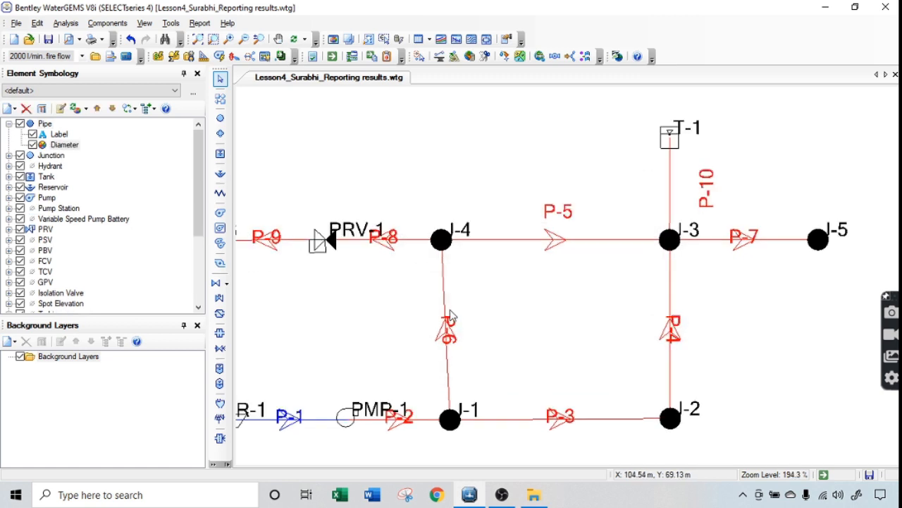
{"action": "scroll", "coordinate": [450, 316], "scroll_direction": "down", "scroll_amount": 1}
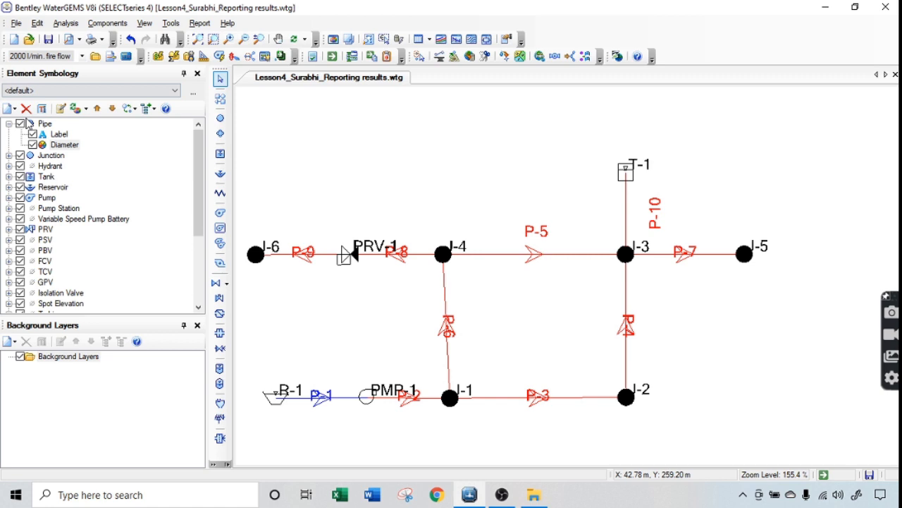
Reopen the pipe Diameter color coding properties, calculate the full range for all elements, and apply it
{"action": "double_click", "coordinate": [64, 144]}
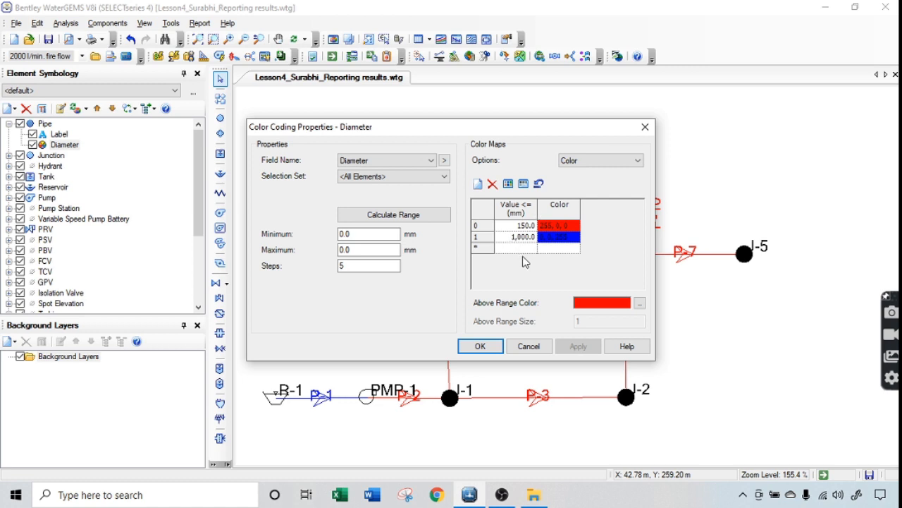
{"action": "left_click", "coordinate": [374, 217]}
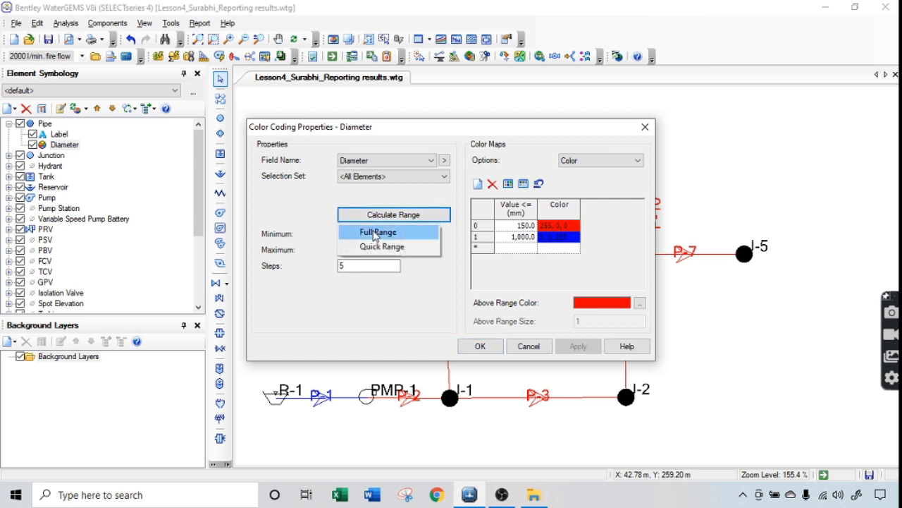
{"action": "left_click", "coordinate": [375, 233]}
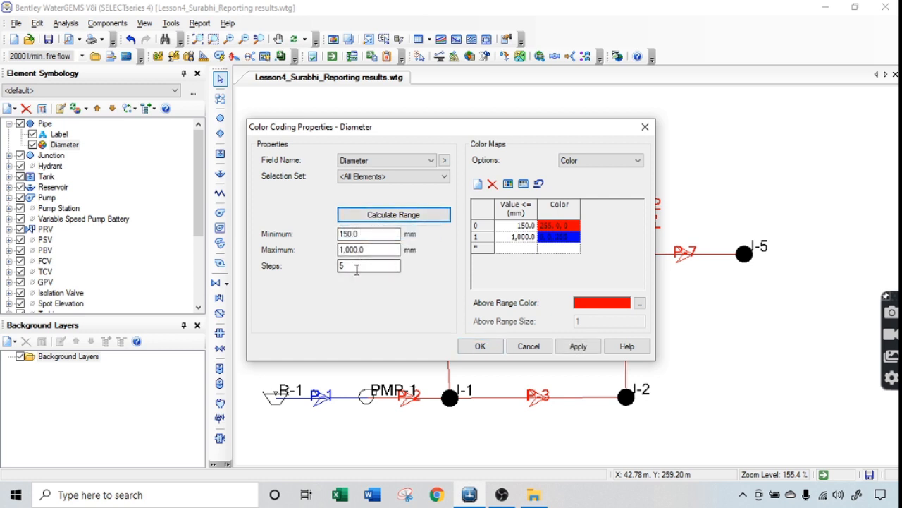
{"action": "left_click", "coordinate": [568, 347]}
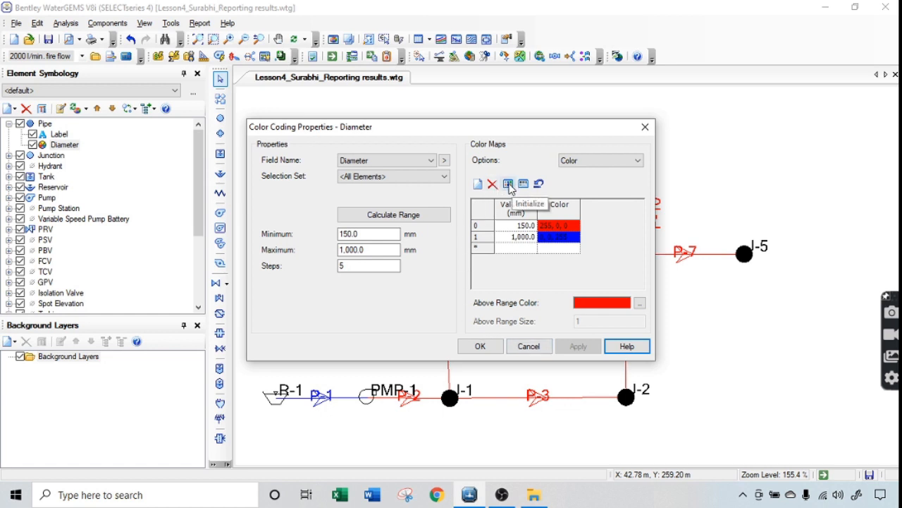
Initialize the Diameter color map from the calculated range with 5 steps and apply it to check the pipe colors
{"action": "left_click", "coordinate": [509, 184]}
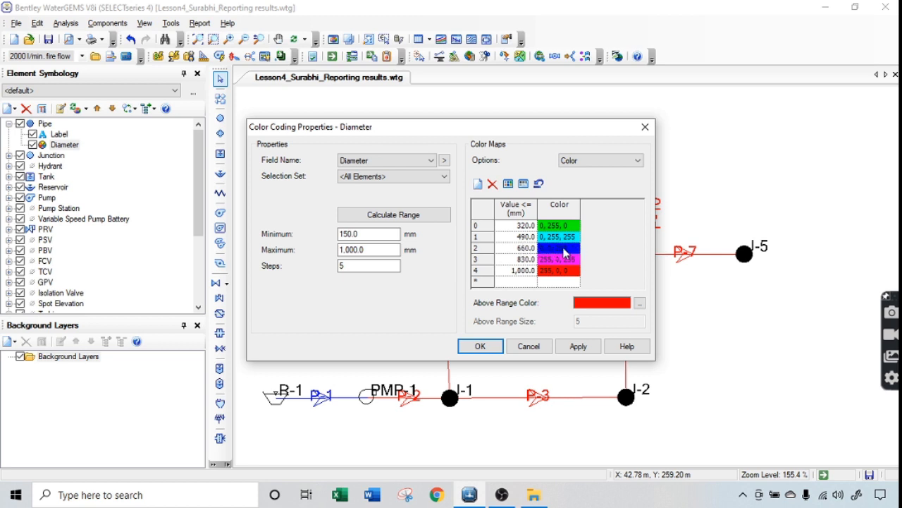
{"action": "left_click", "coordinate": [578, 346]}
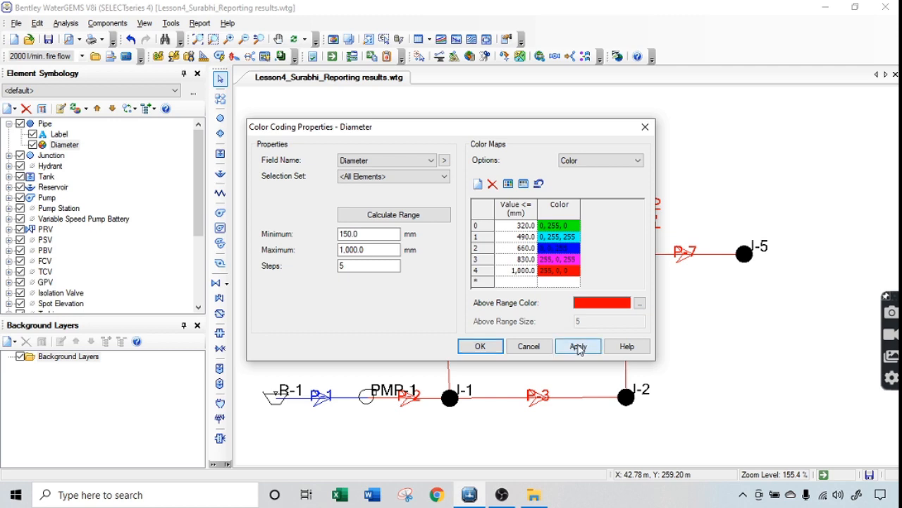
{"action": "left_click_drag", "start_coordinate": [443, 131], "coordinate": [361, 16]}
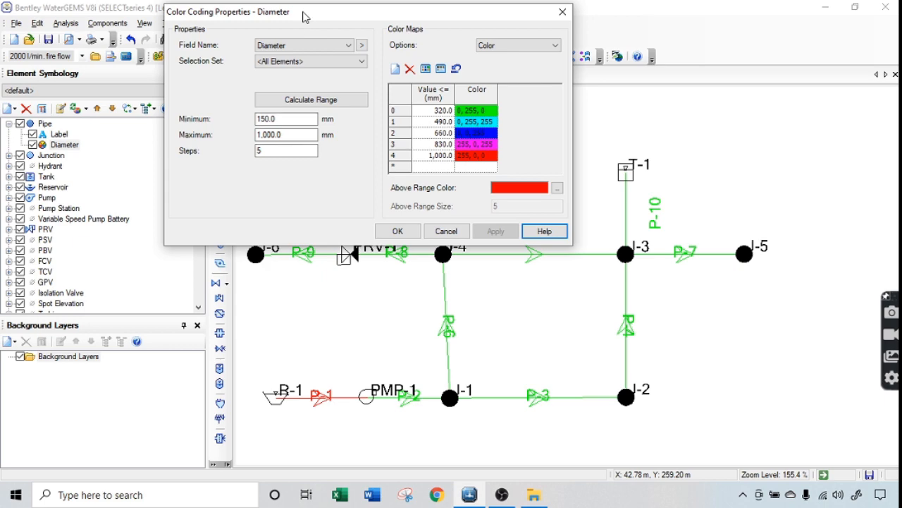
{"action": "left_click_drag", "start_coordinate": [305, 14], "coordinate": [324, 136]}
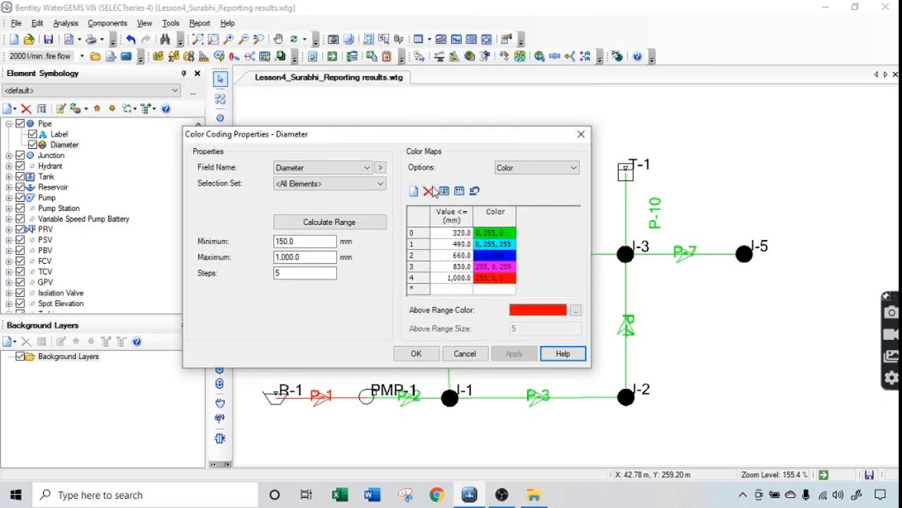
Delete all value rows from the Diameter color map
{"action": "left_click", "coordinate": [429, 191]}
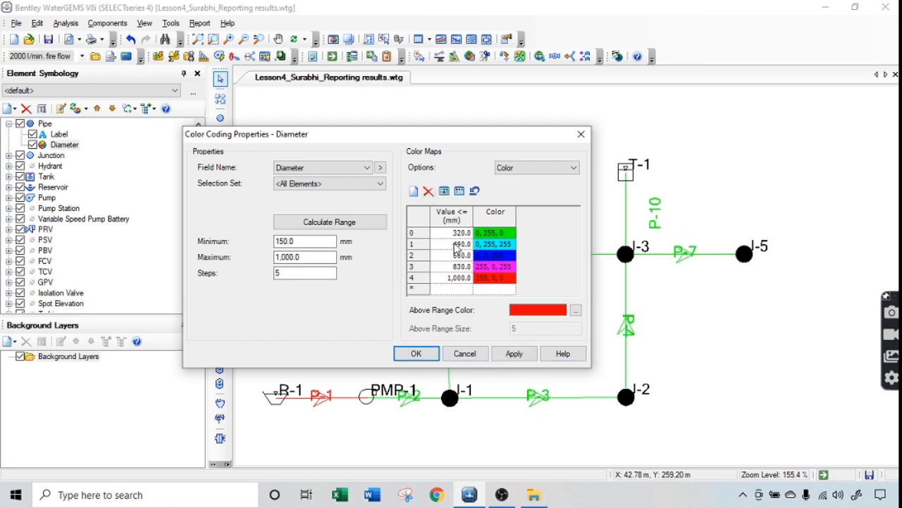
{"action": "left_click", "coordinate": [432, 236]}
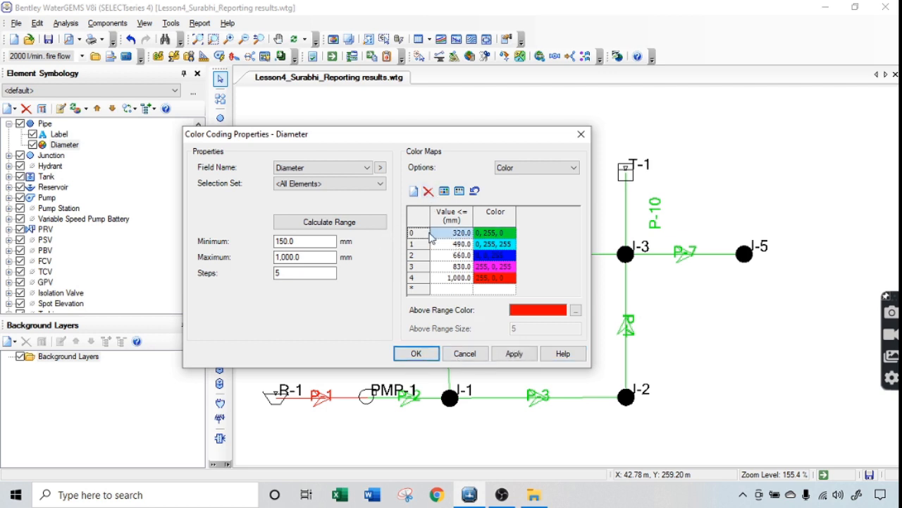
{"action": "left_click", "coordinate": [428, 191]}
{"action": "left_click", "coordinate": [428, 192]}
{"action": "left_click", "coordinate": [428, 192]}
{"action": "left_click", "coordinate": [428, 192]}
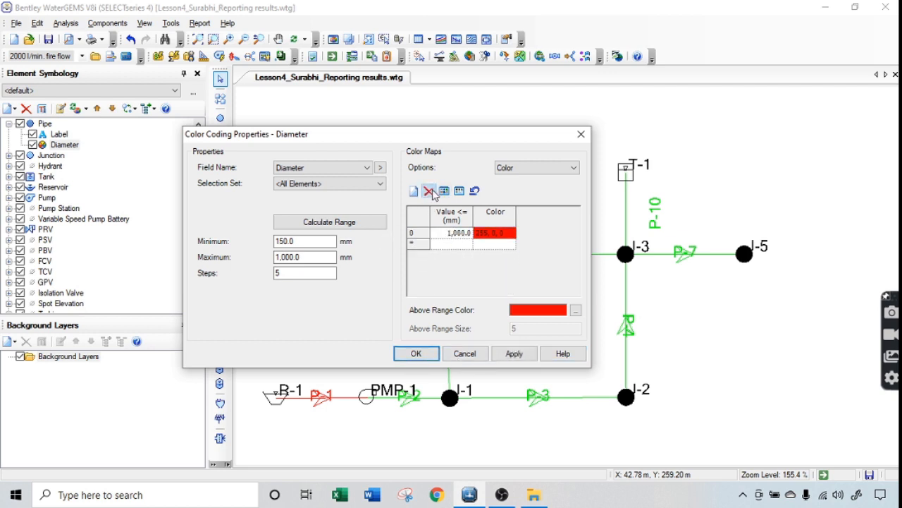
{"action": "left_click", "coordinate": [429, 192]}
Add two rows to the empty Diameter color map with values of 150 and 1000 mm
{"action": "left_click", "coordinate": [463, 231]}
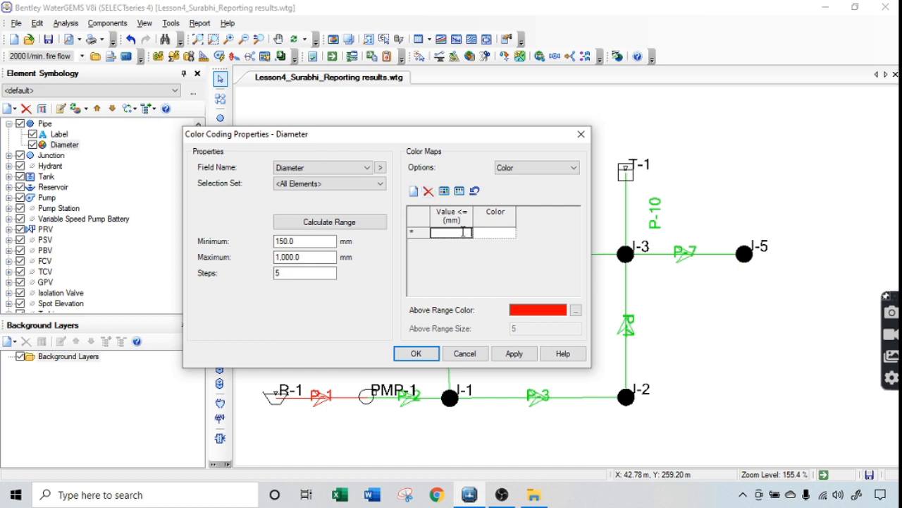
{"action": "type", "text": "150"}
{"action": "left_click", "coordinate": [413, 191]}
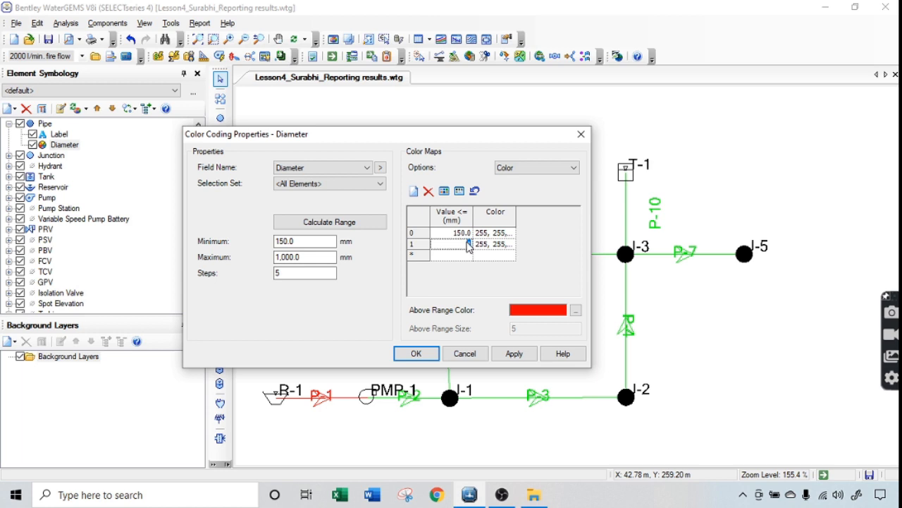
{"action": "left_click", "coordinate": [469, 243]}
{"action": "type", "text": "000"}
{"action": "double_click", "coordinate": [457, 244]}
{"action": "left_click", "coordinate": [456, 244]}
{"action": "type", "text": "1"}
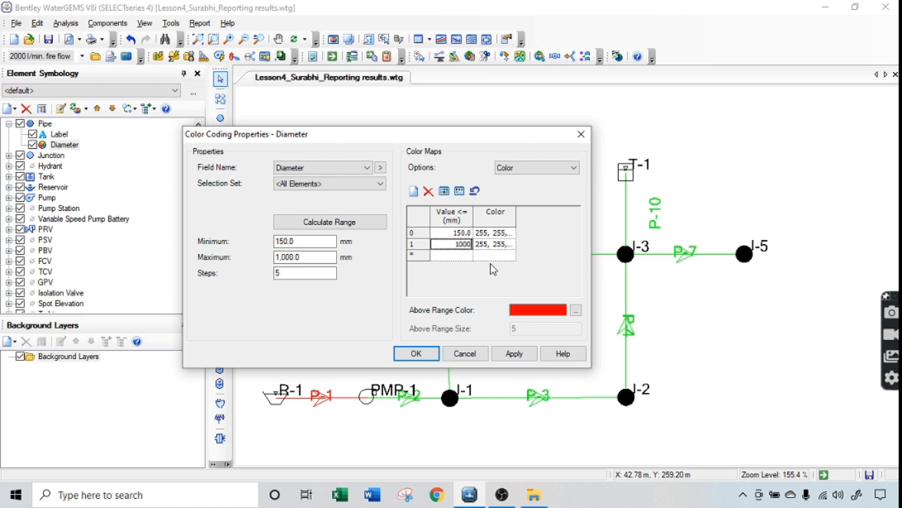
Set the 1000 mm row to blue and the 150 mm row to red, then apply and close the Diameter color coding
{"action": "left_click", "coordinate": [506, 247]}
{"action": "left_click", "coordinate": [509, 244]}
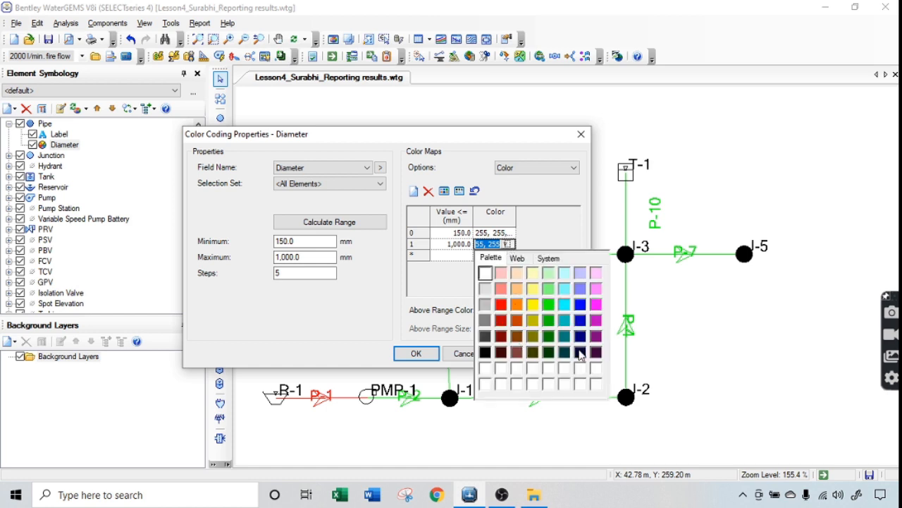
{"action": "left_click", "coordinate": [580, 305]}
{"action": "left_click", "coordinate": [497, 233]}
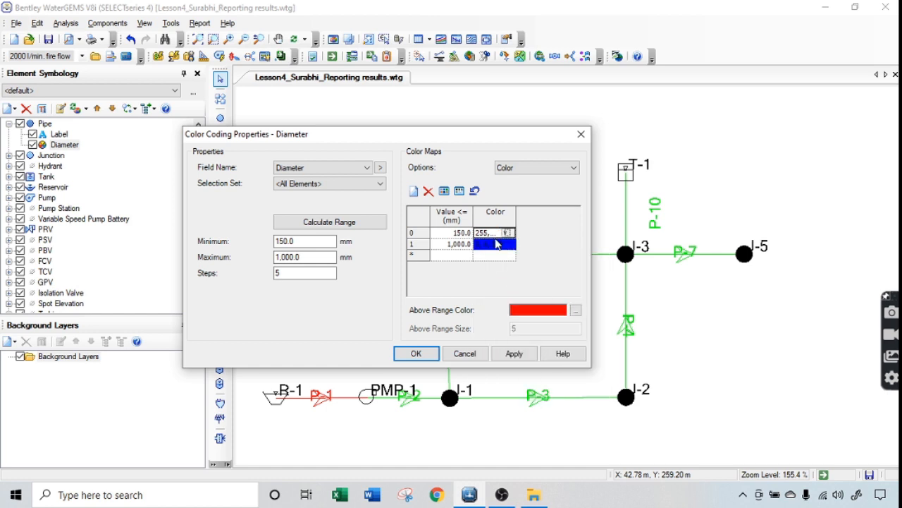
{"action": "left_click", "coordinate": [505, 232]}
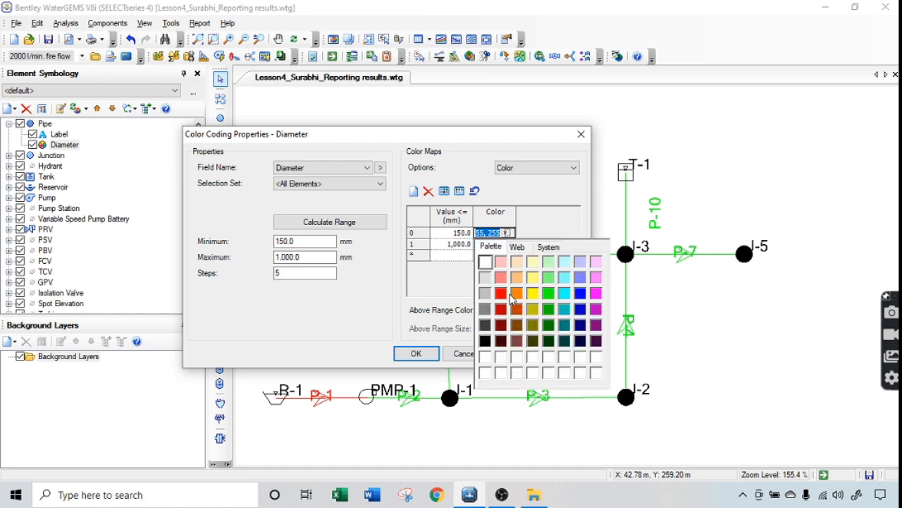
{"action": "left_click", "coordinate": [504, 294]}
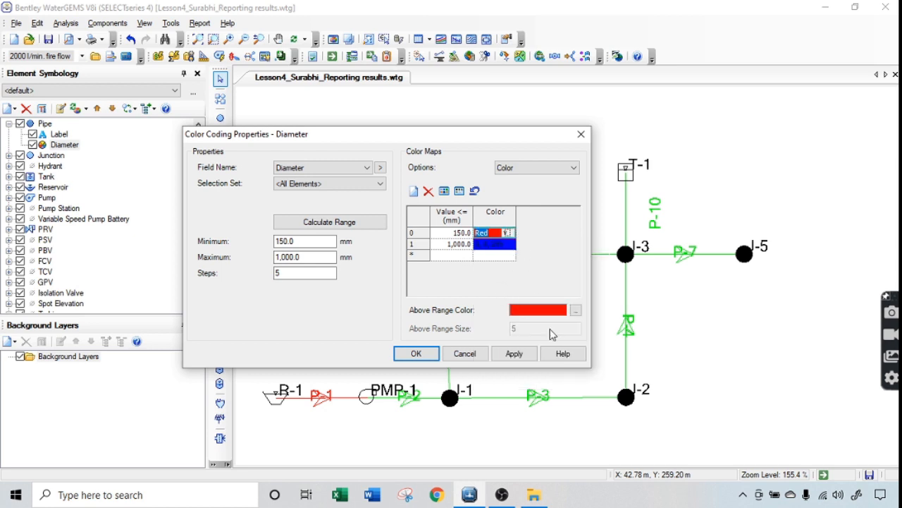
{"action": "left_click", "coordinate": [505, 356]}
{"action": "left_click", "coordinate": [417, 353]}
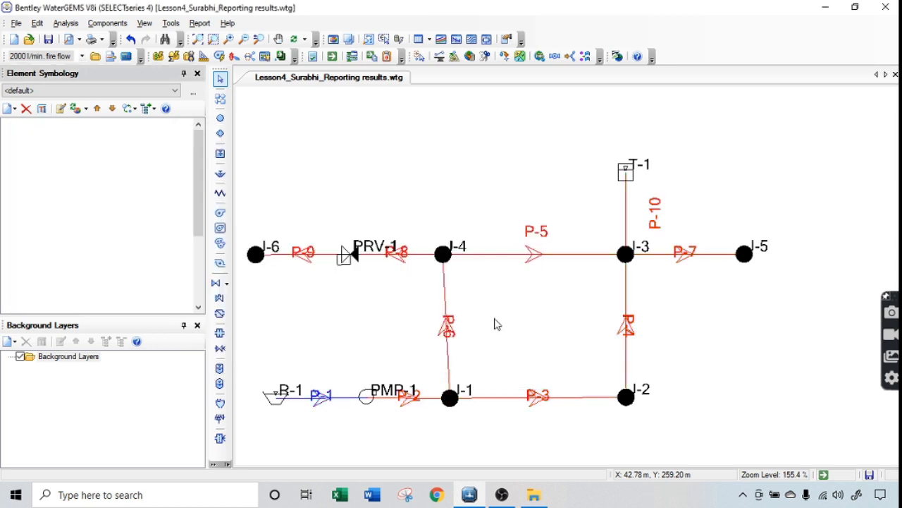
Place the pipe Diameter color coding legend in the drawing, in the empty area below junction J-5
{"action": "scroll", "coordinate": [497, 314], "scroll_direction": "down", "scroll_amount": 1}
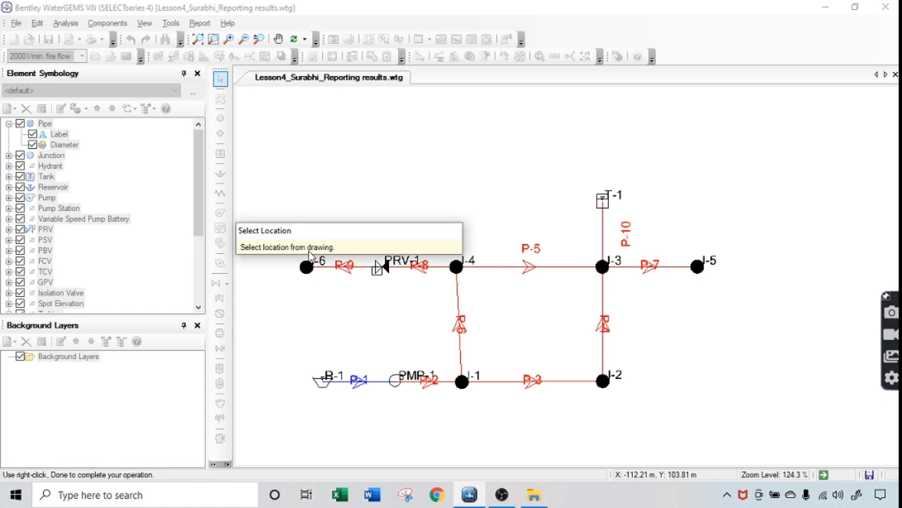
{"action": "left_click", "coordinate": [778, 365]}
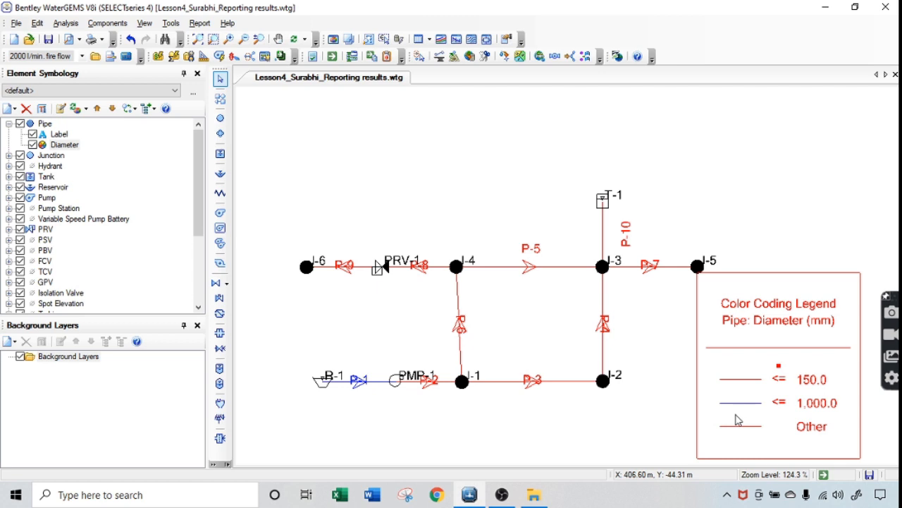
{"action": "left_click_drag", "start_coordinate": [736, 416], "coordinate": [733, 415]}
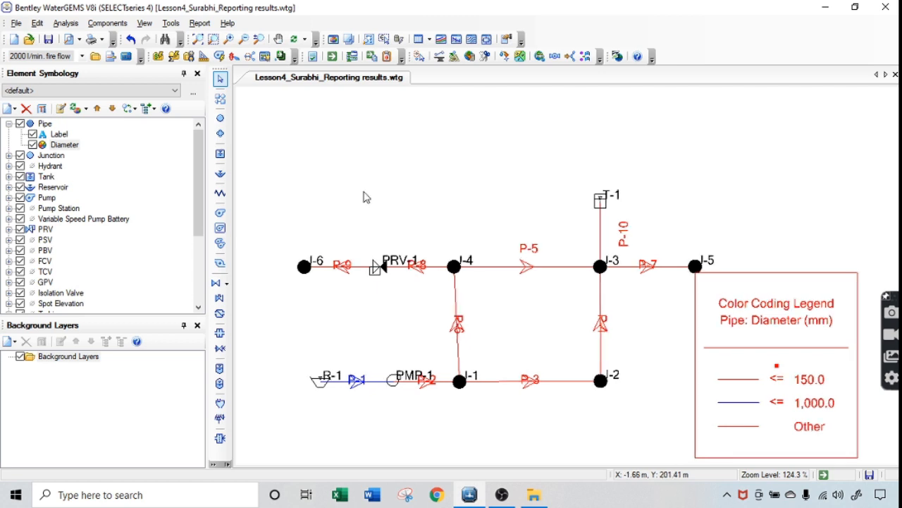